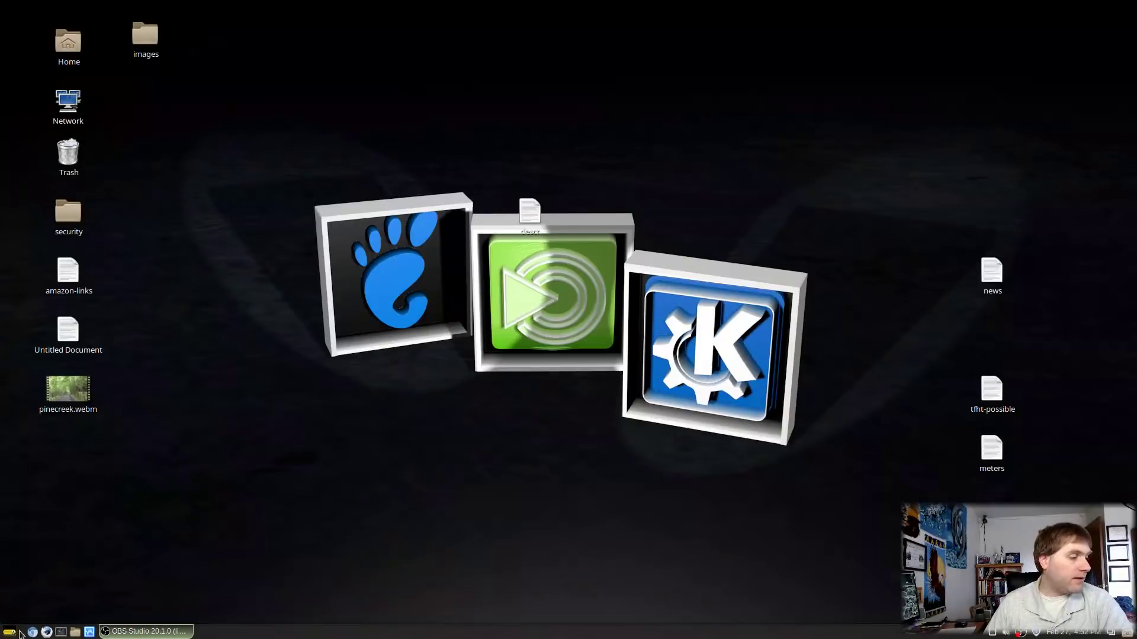
Open the Graphics Tablet page in System Settings and reopen it to load the connected Intuos Pen Small
click(25, 349)
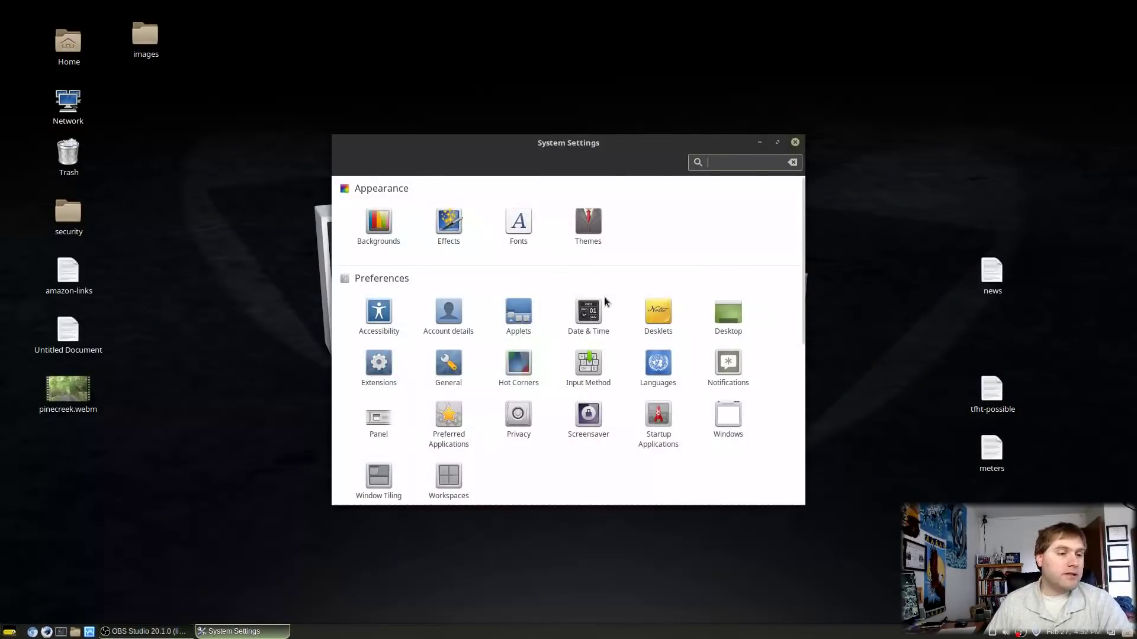
scroll(604, 296, down, 5)
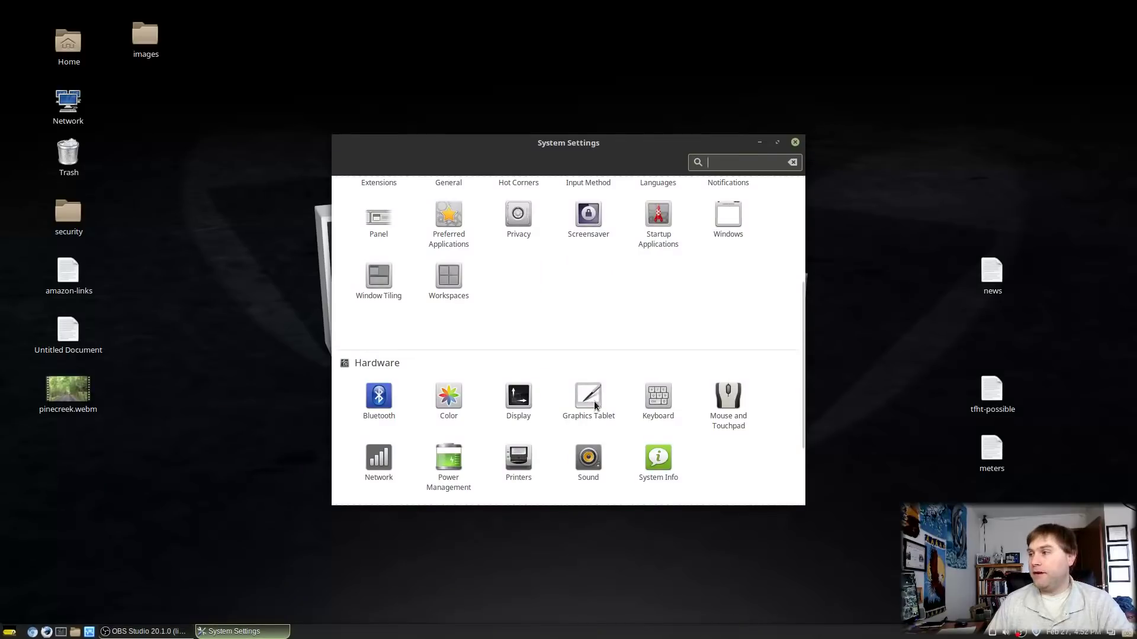
click(595, 401)
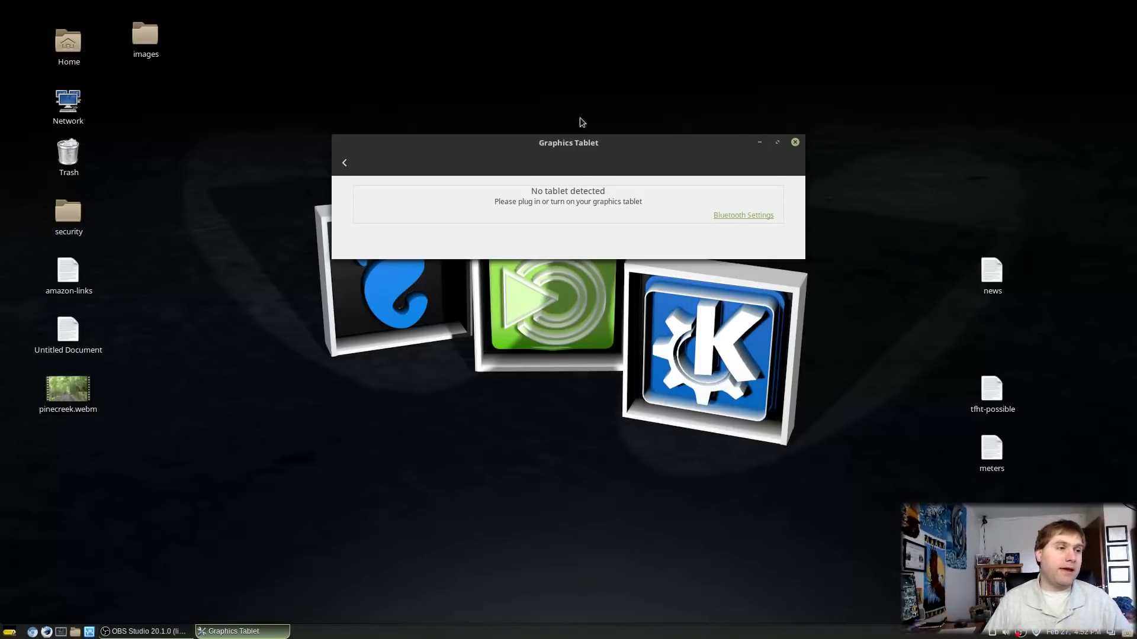
click(344, 163)
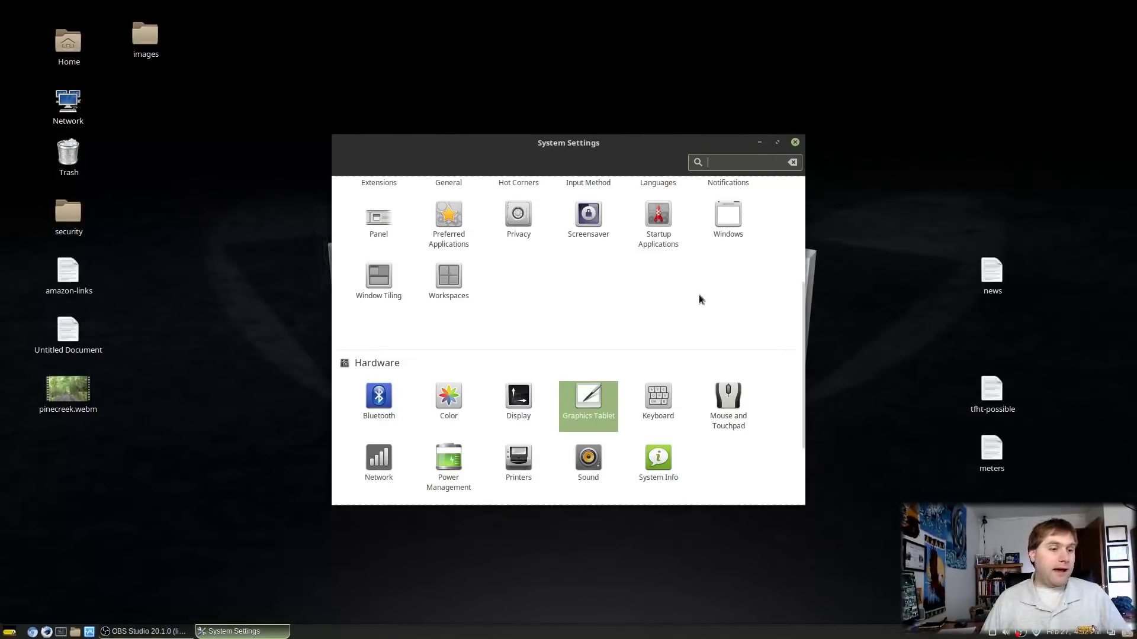
click(584, 400)
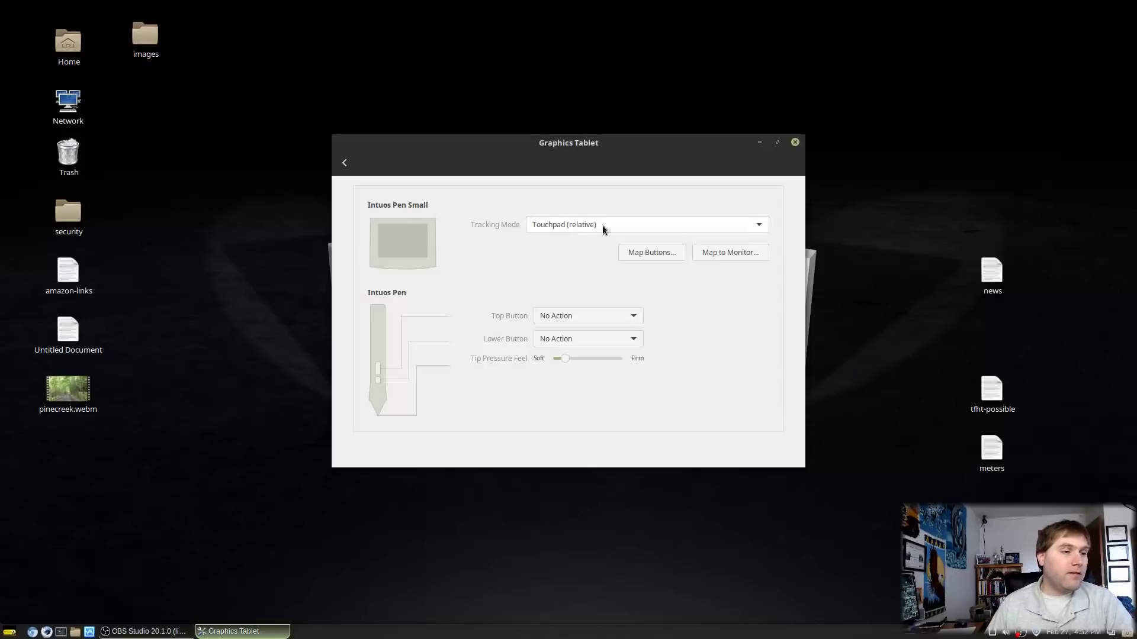
Set the Intuos tablet's tracking mode to Tablet (absolute)
click(567, 223)
click(569, 225)
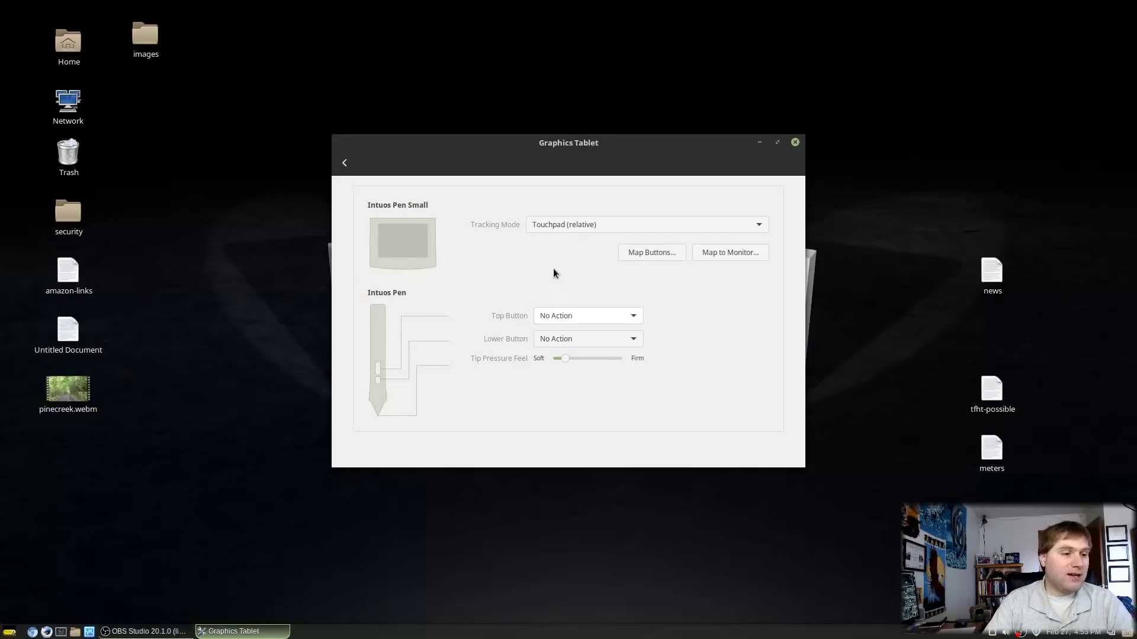
click(607, 221)
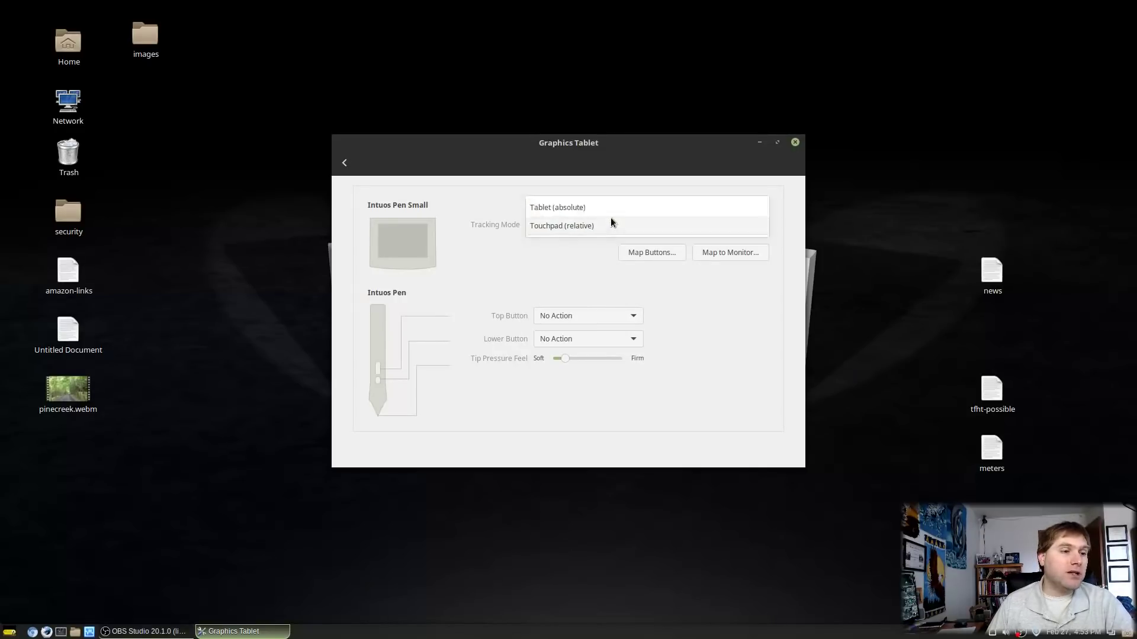
click(609, 208)
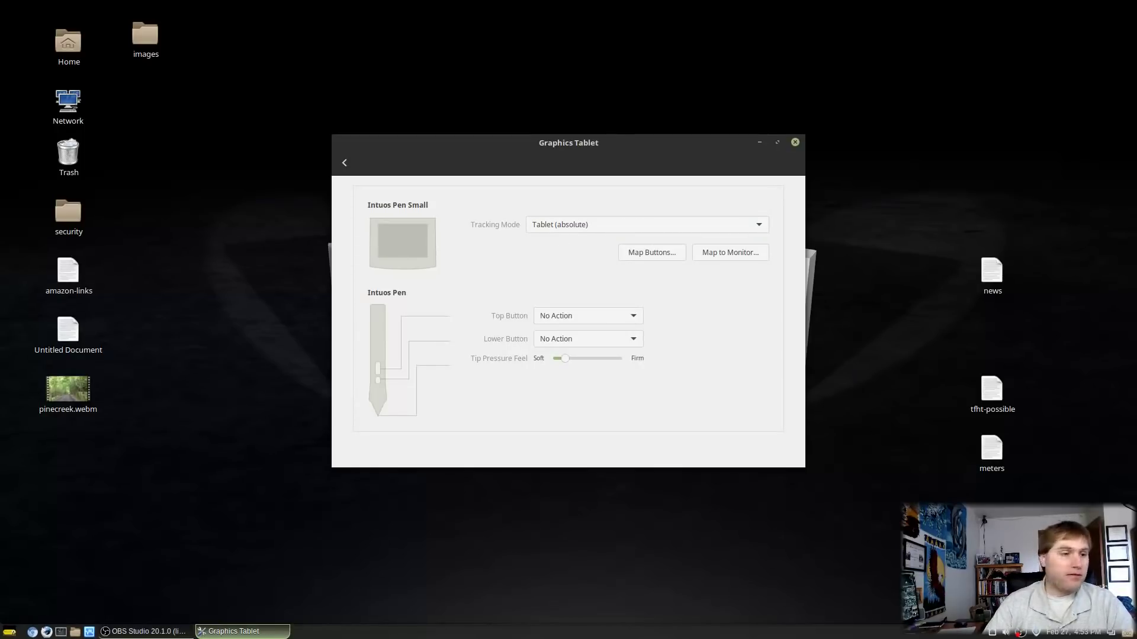
key(alt+Tab)
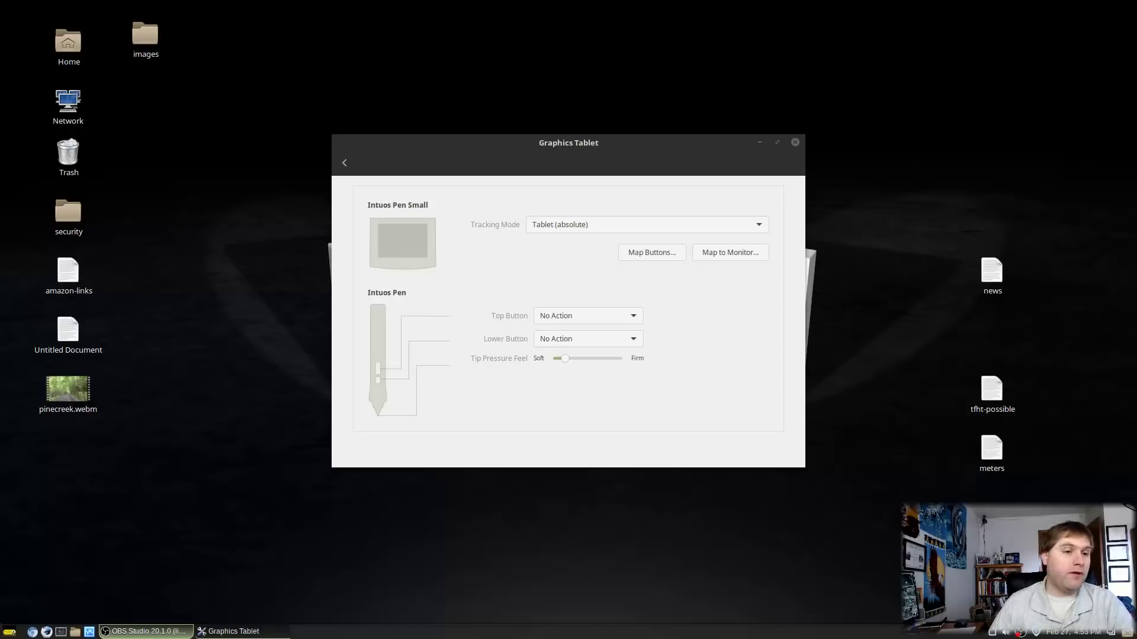
Map the tablet to the single monitor HDMI-0 (AOC Intl 23") and close the display mapping
click(731, 251)
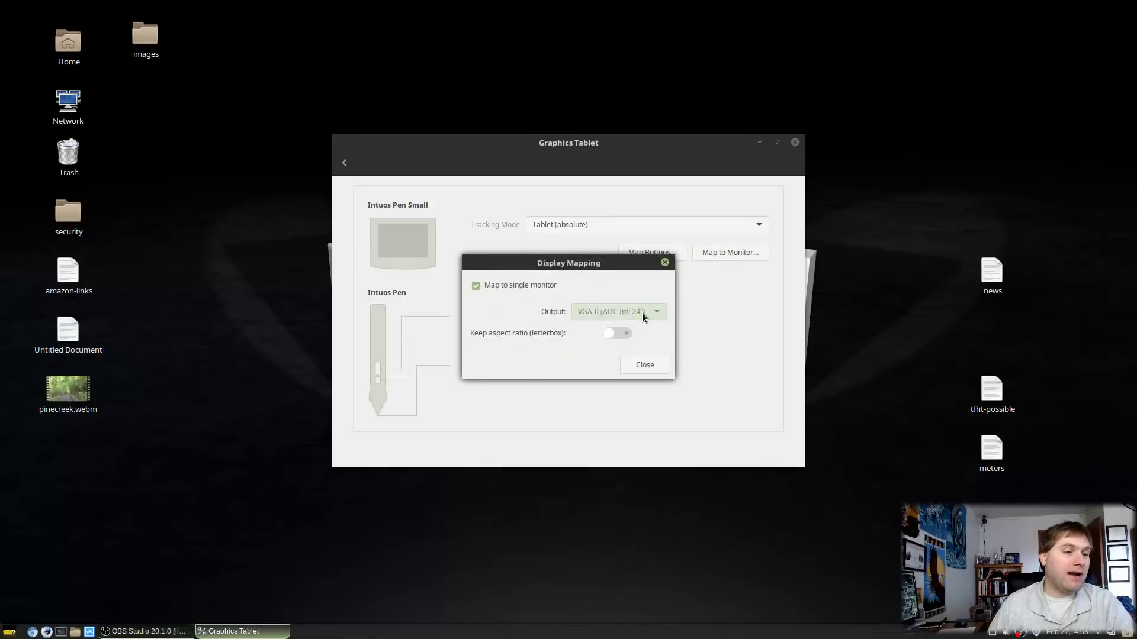
click(642, 312)
click(656, 296)
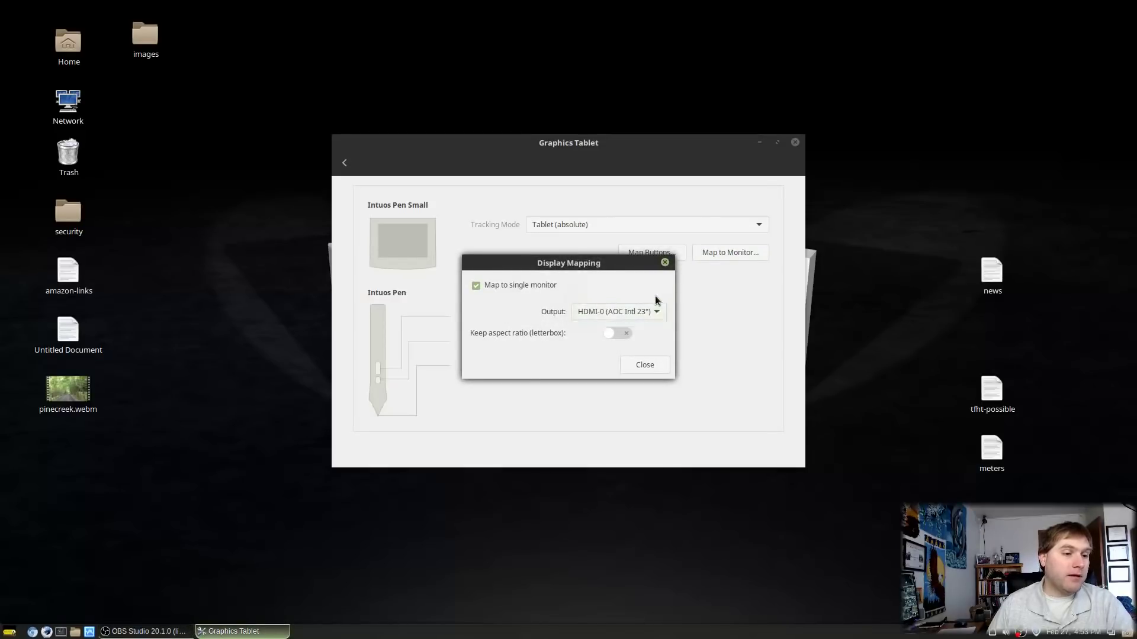
click(650, 365)
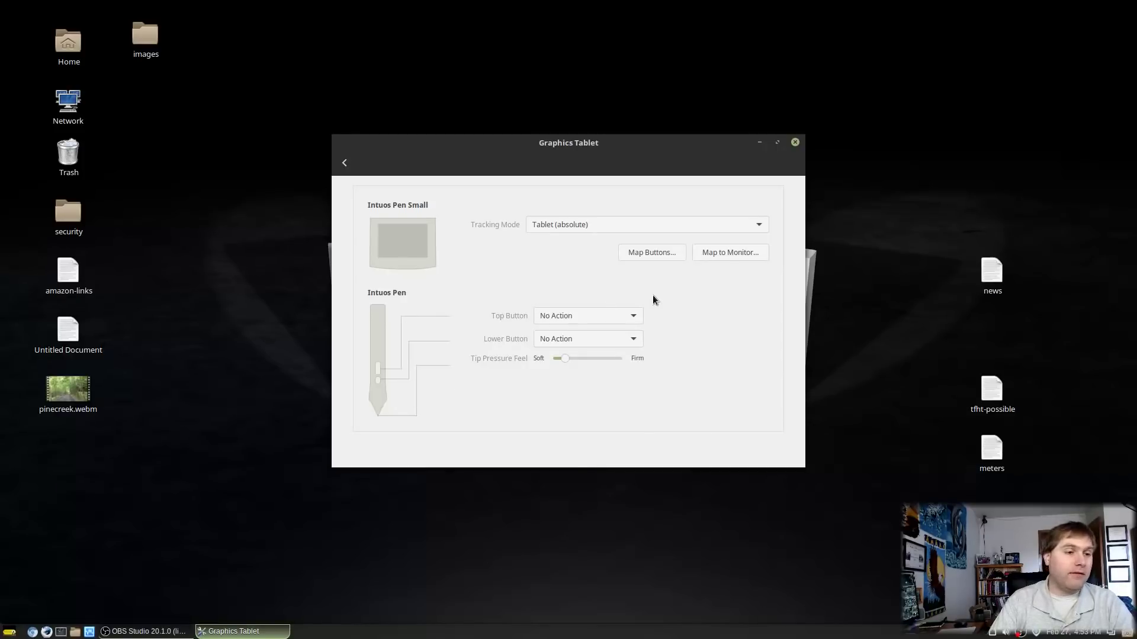
Set the tracking mode to Touchpad (relative) and the pen's tip pressure feel to about halfway between Soft and Firm
click(616, 227)
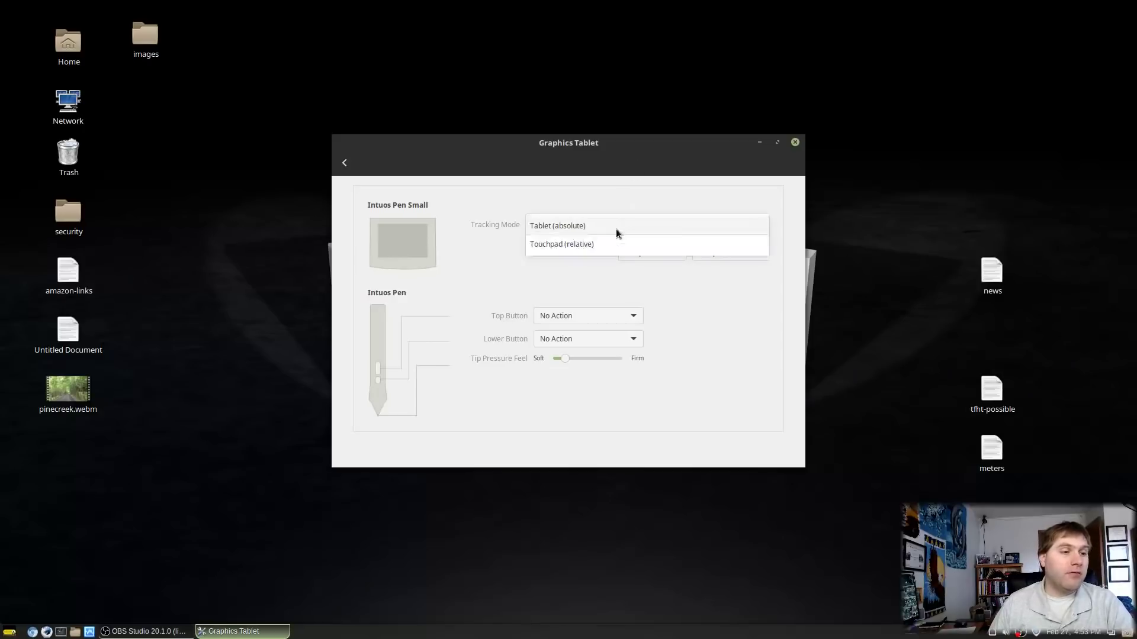
click(614, 243)
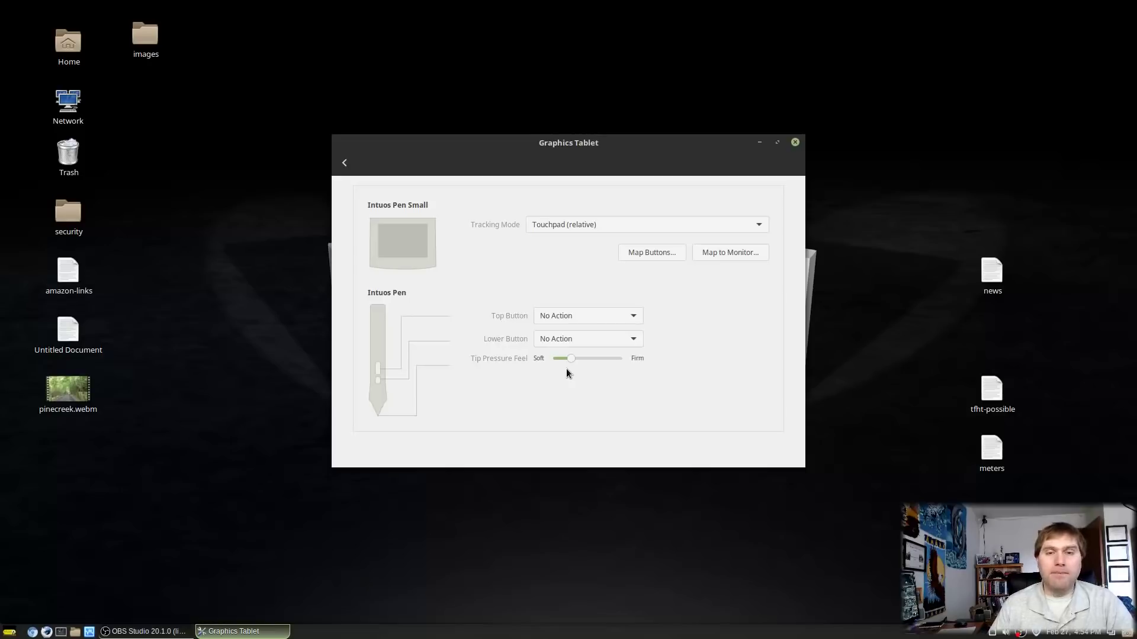
click(494, 535)
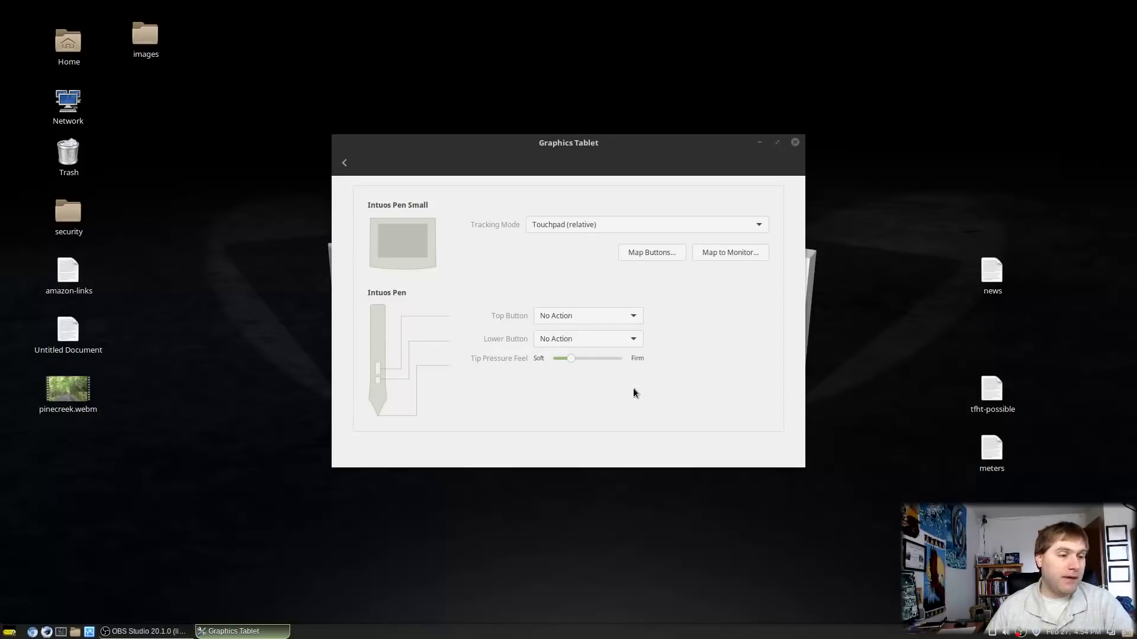
drag(567, 359, 578, 358)
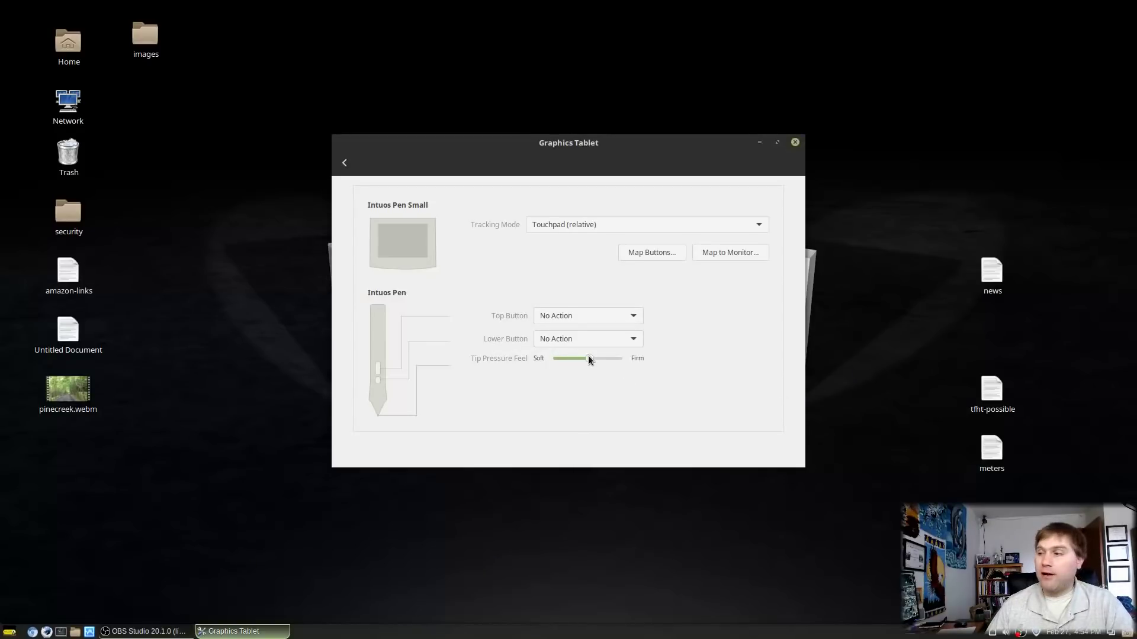
Assign Right Mouse Button Click to the pen's top button and Middle Mouse Button Click to its lower button, and review the tablet's button mapping
click(633, 319)
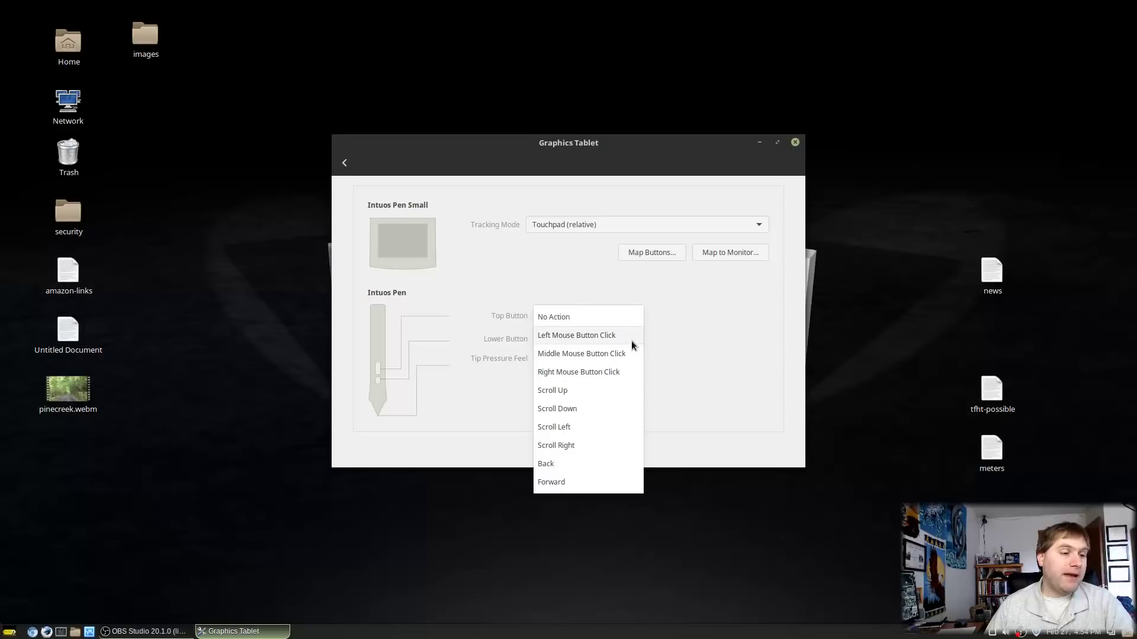
click(616, 371)
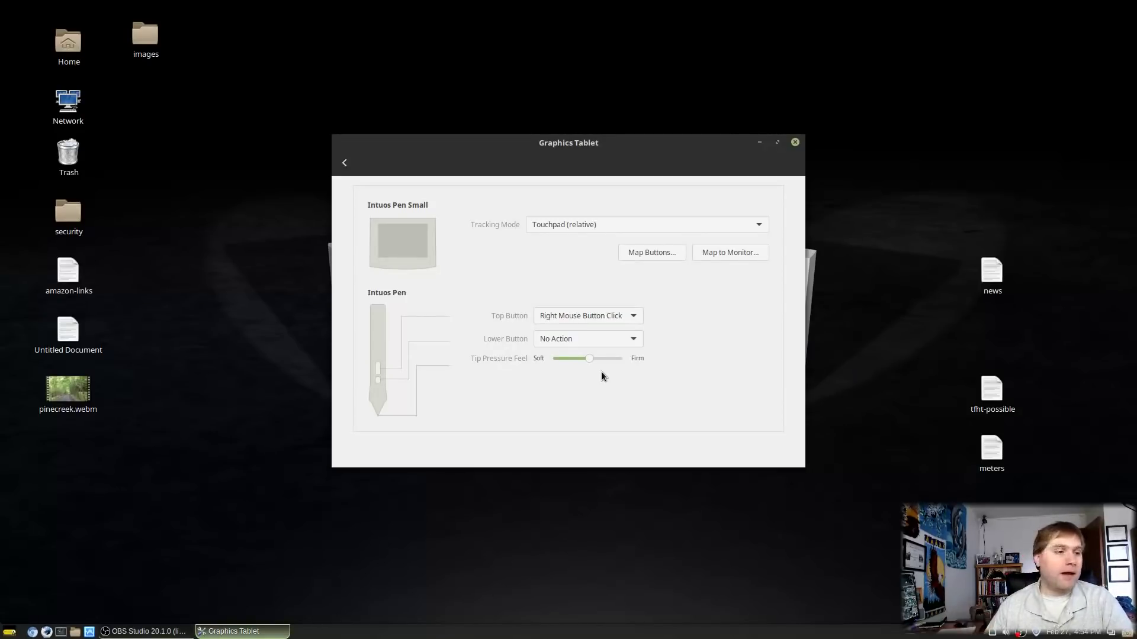
click(605, 339)
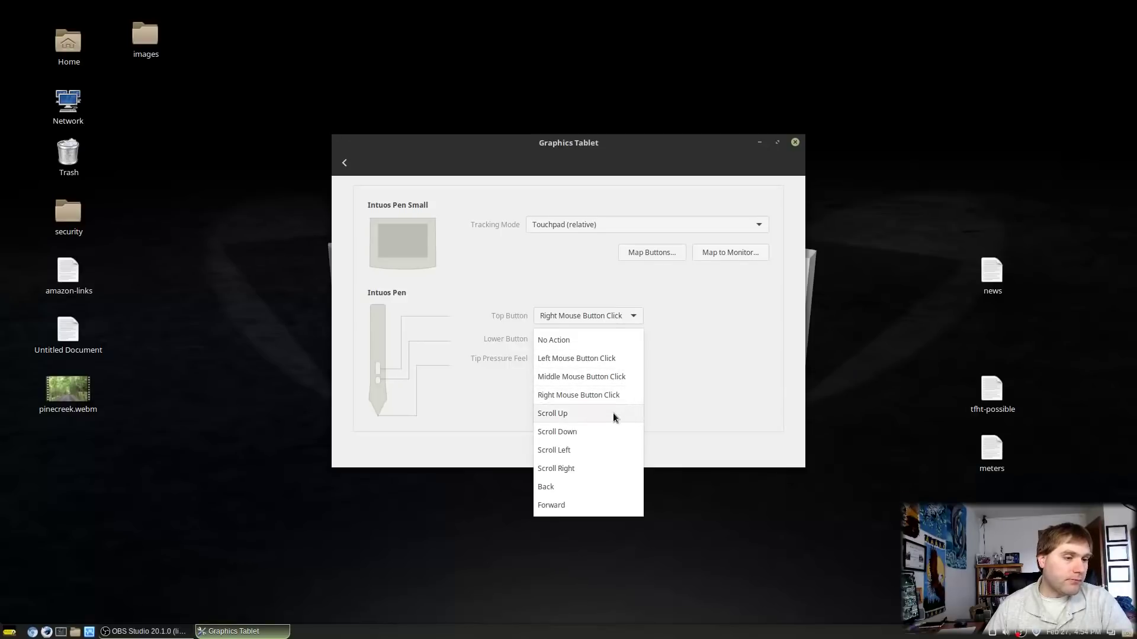
click(616, 376)
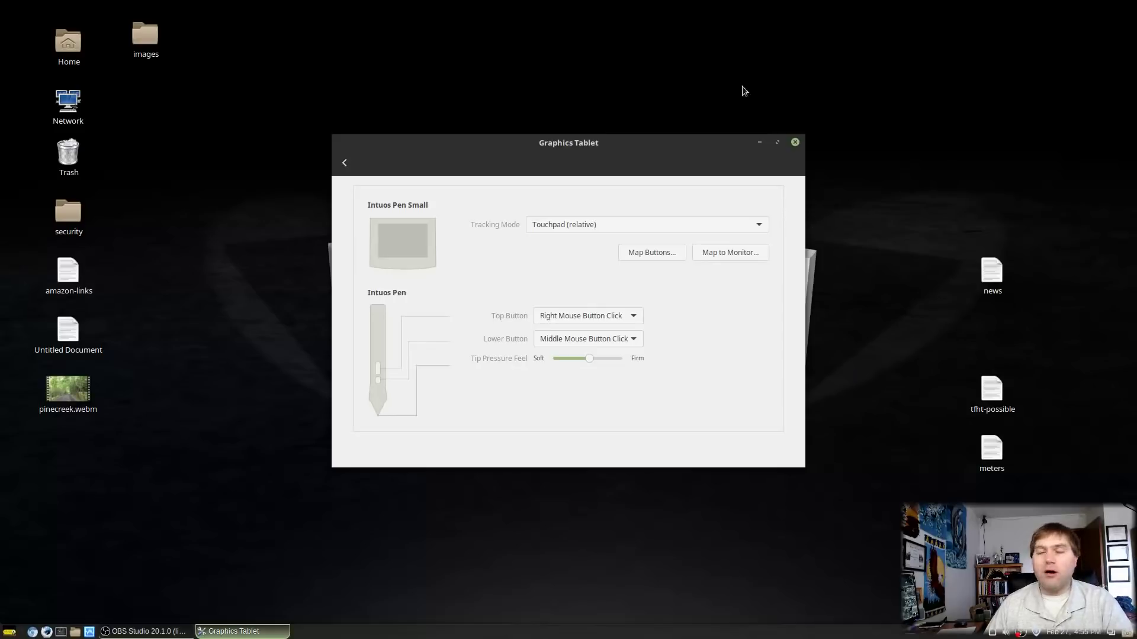
click(640, 254)
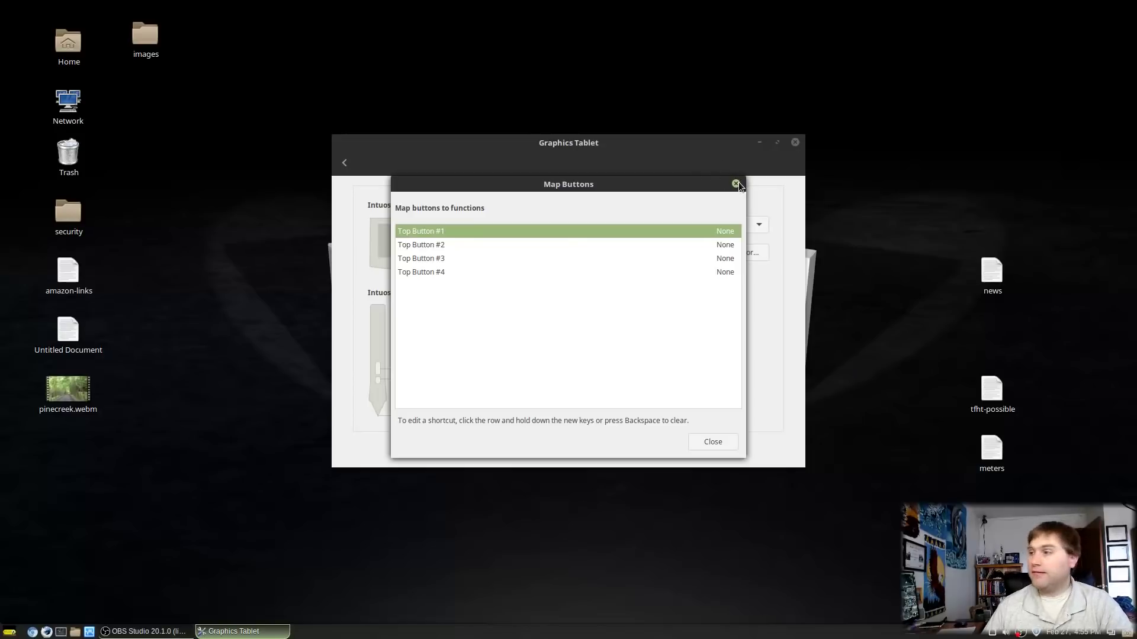
click(735, 184)
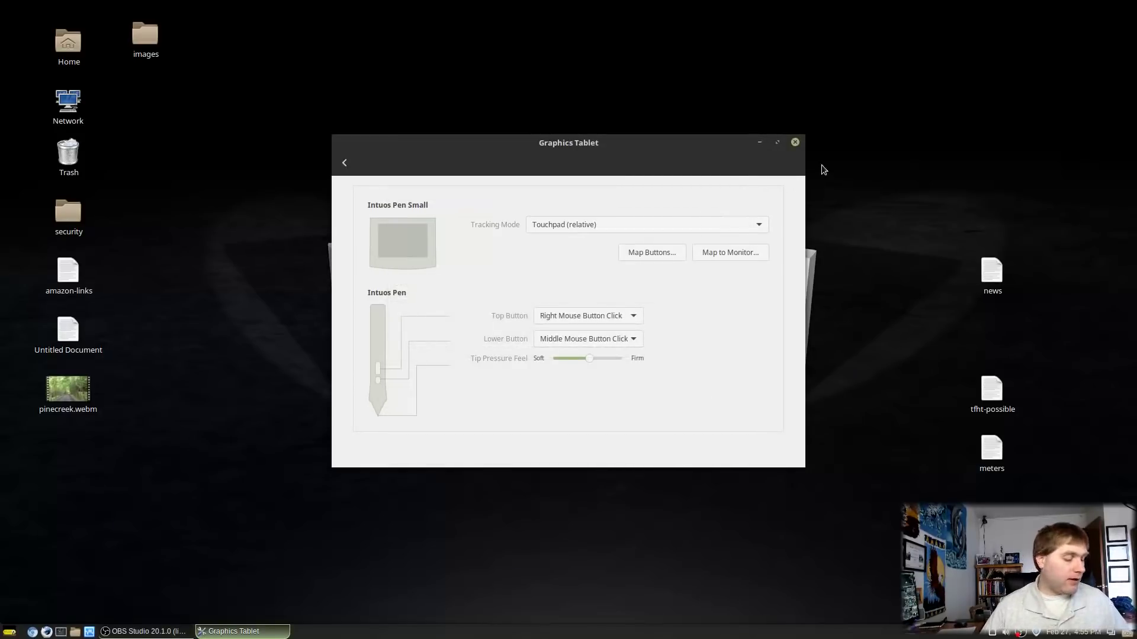
Find Krita among the installed applications and launch it
key(super)
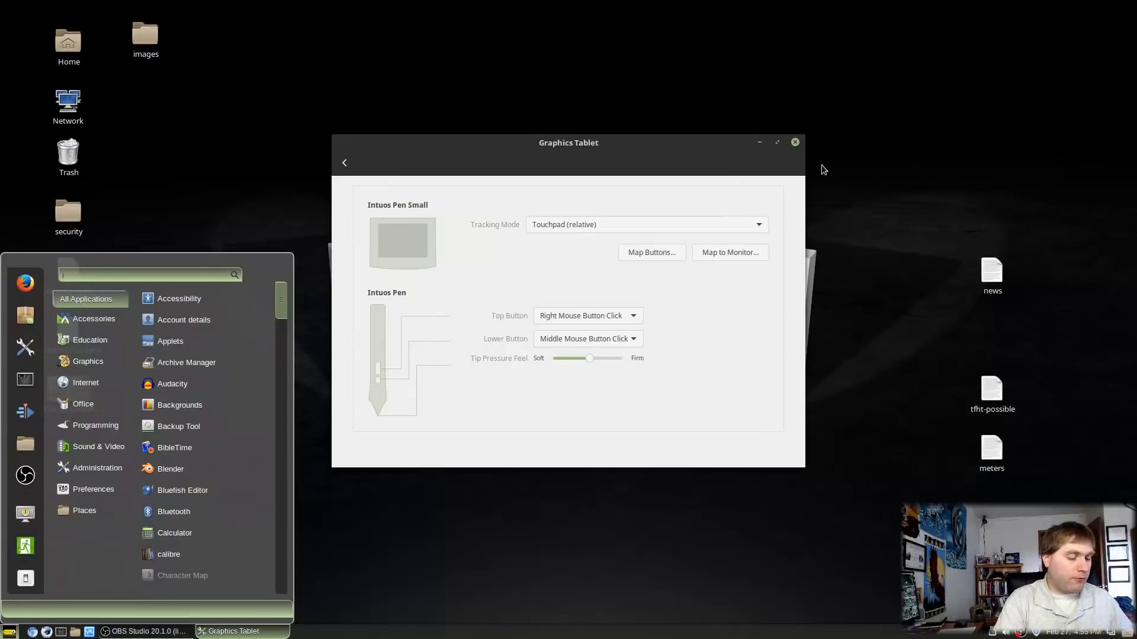
text(kri)
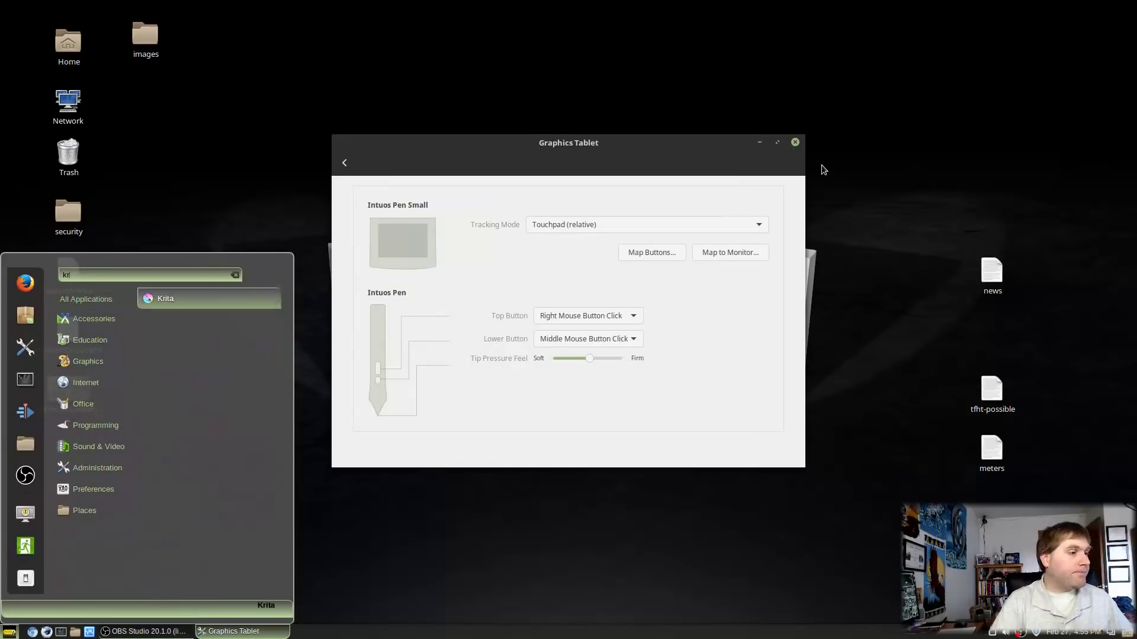
click(178, 297)
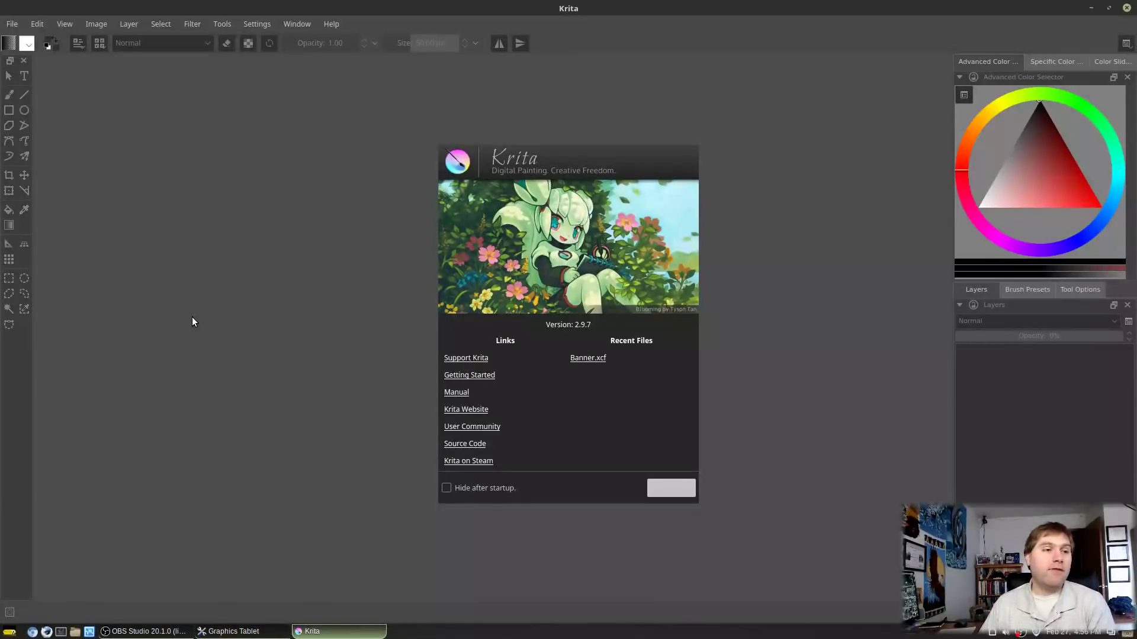
Create a new custom document of 1600 × 1200 px at 100 ppi in RGB with 32-bit float depth
click(11, 25)
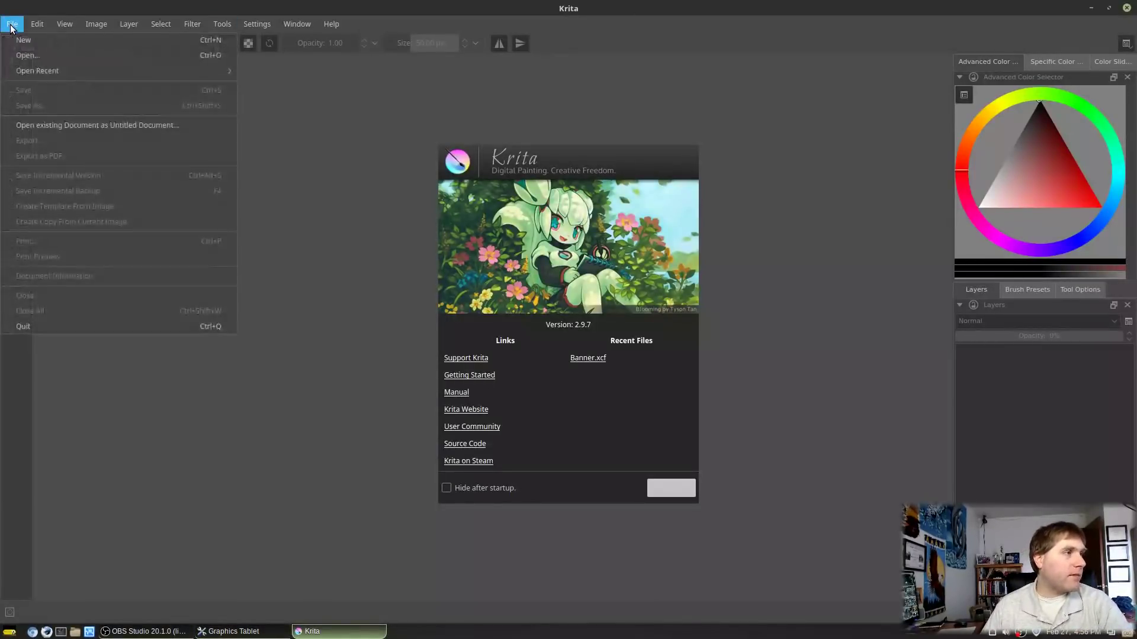
click(25, 42)
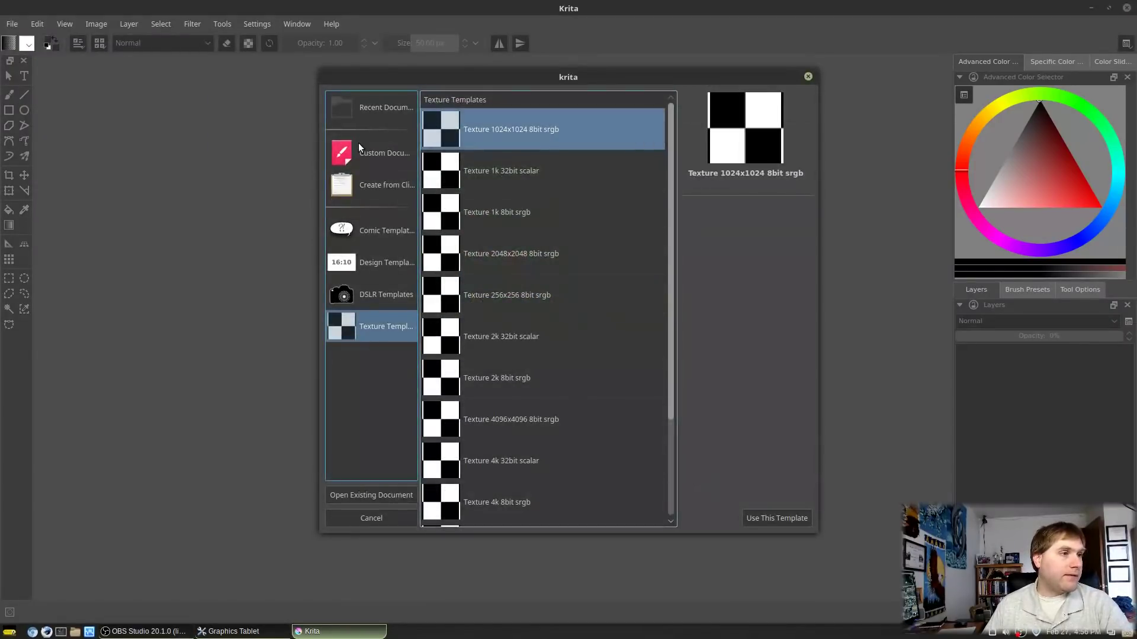
click(393, 156)
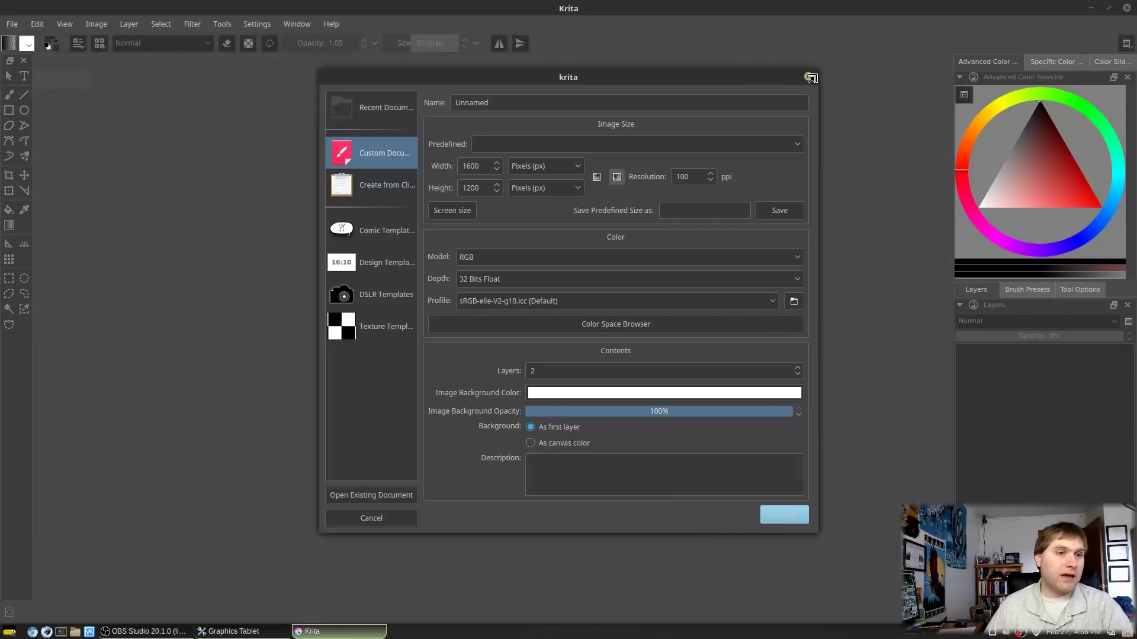
key(Return)
Dismiss the startup splash over the canvas and undo the stray black brush dot
click(757, 173)
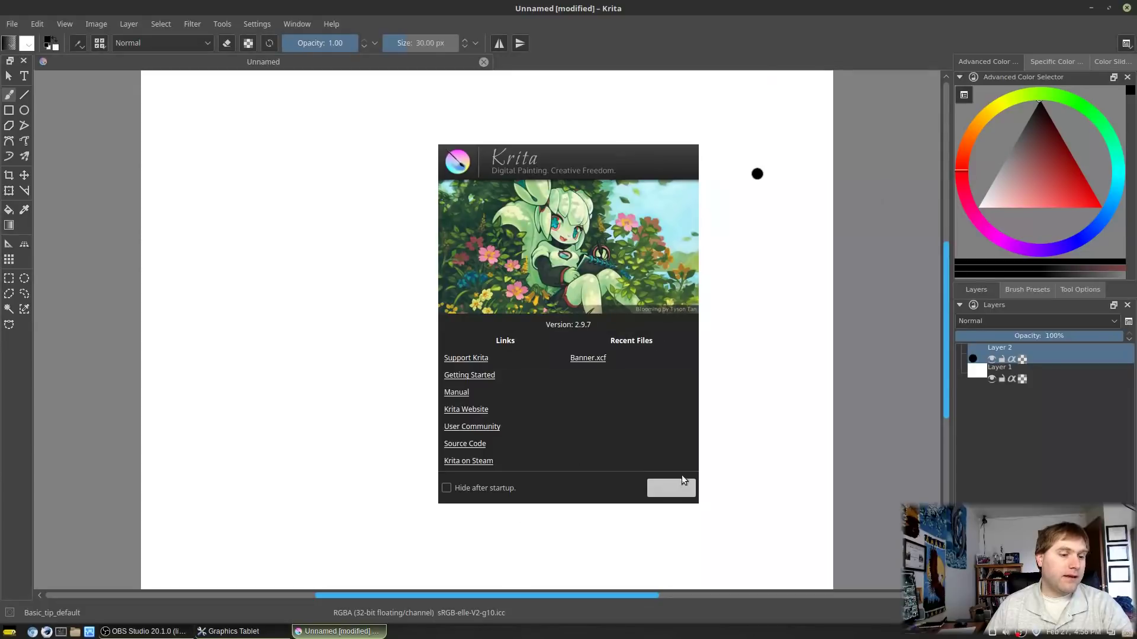
click(669, 489)
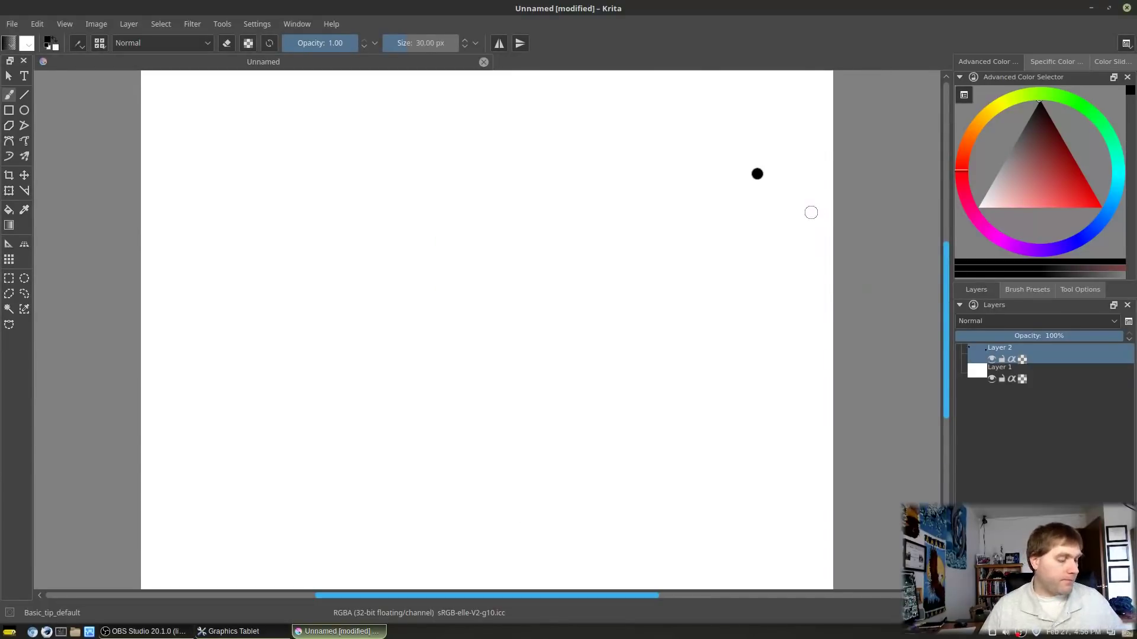
key(ctrl+z)
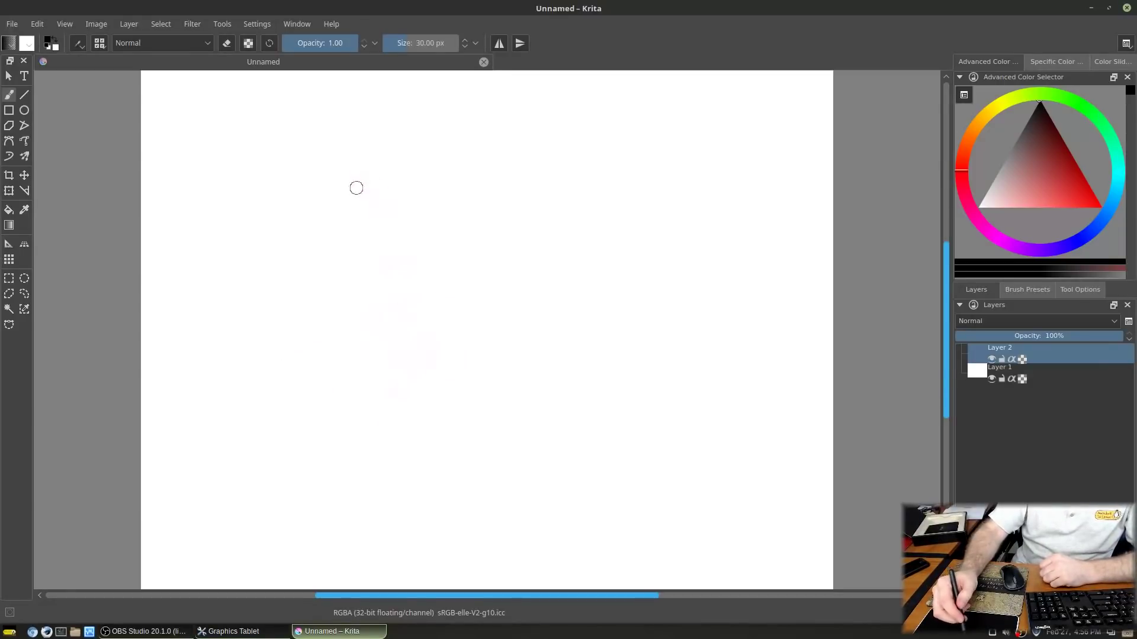
Paint a short, light stroke and a long, wavy black stroke of varying pressure with the 30 px brush on Layer 2
drag(358, 195, 365, 216)
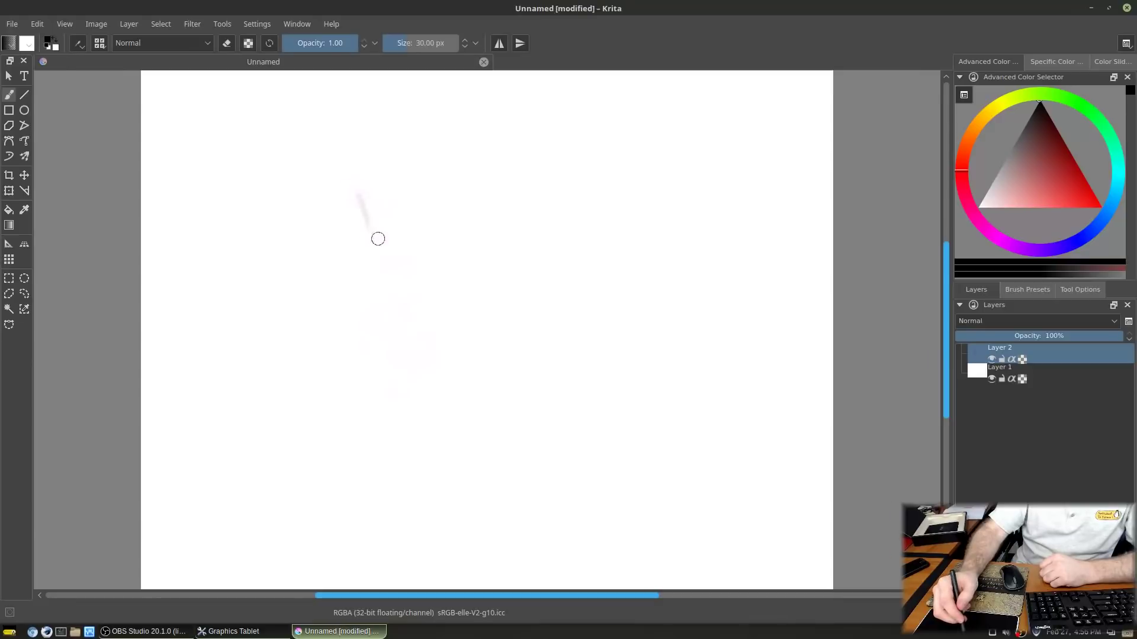
mouse_move(314, 271)
mouse_down()
mouse_move(385, 242)
mouse_move(477, 290)
mouse_move(472, 413)
mouse_move(437, 374)
mouse_up()
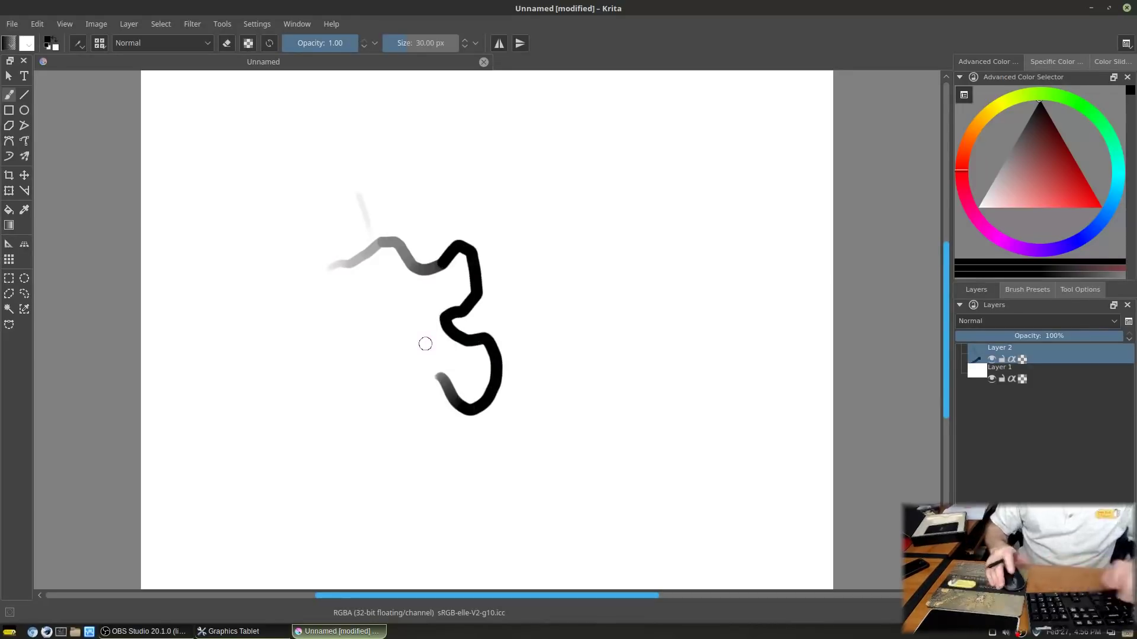
Reduce the brush size to 2 px
key(bracketleft)
key(bracketleft)
key(bracketleft)
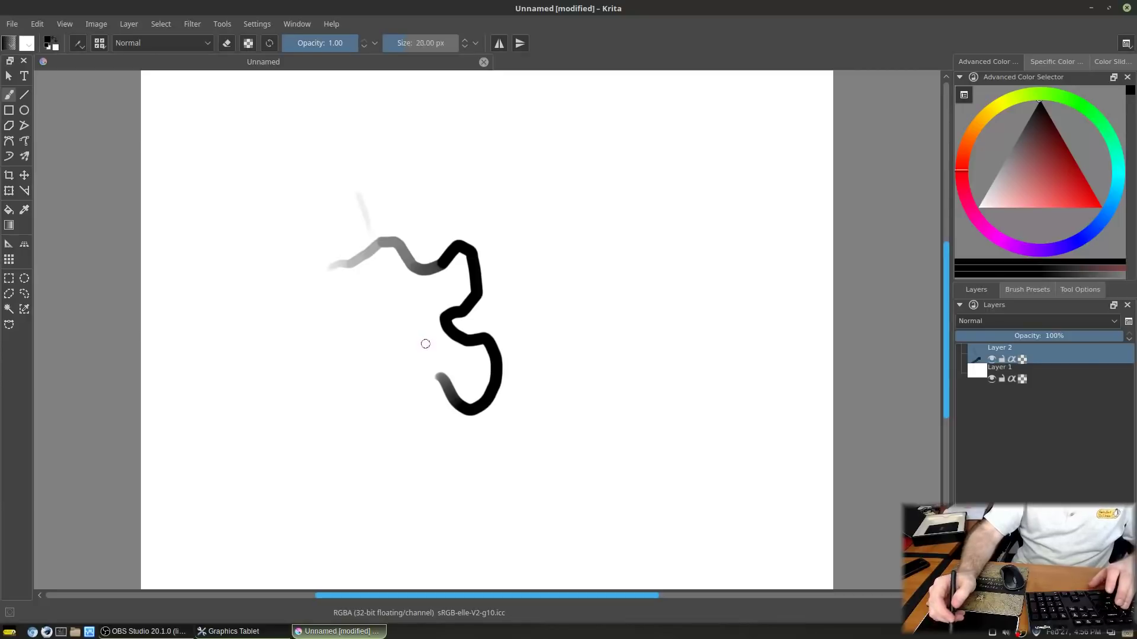
key(bracketleft)
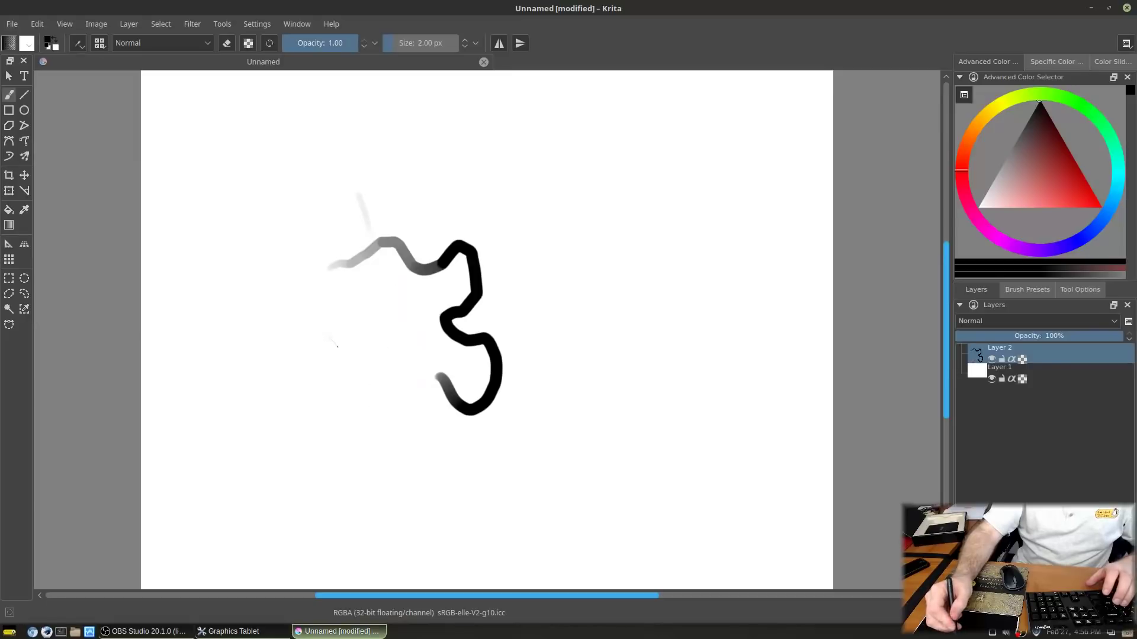
Draw thin 2 px black loops, small light curls and a zigzag scribble around the thick wavy stroke on Layer 2
mouse_move(338, 346)
mouse_down()
mouse_move(343, 414)
mouse_move(373, 403)
mouse_move(369, 437)
mouse_up()
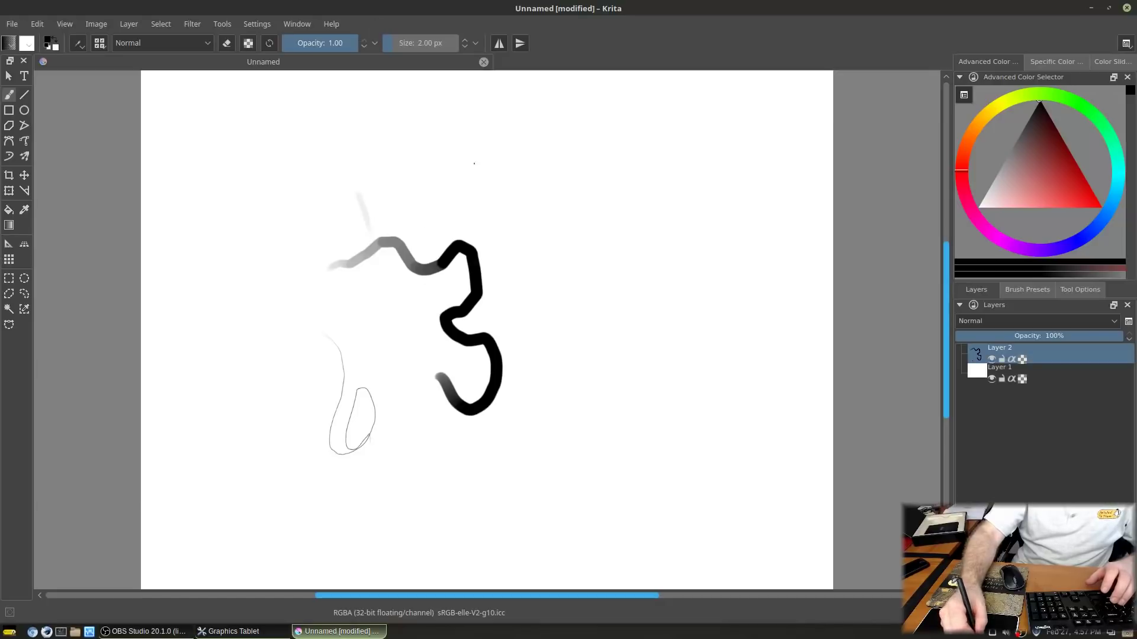
mouse_move(469, 168)
mouse_down()
mouse_move(458, 103)
mouse_move(490, 112)
mouse_move(494, 183)
mouse_up()
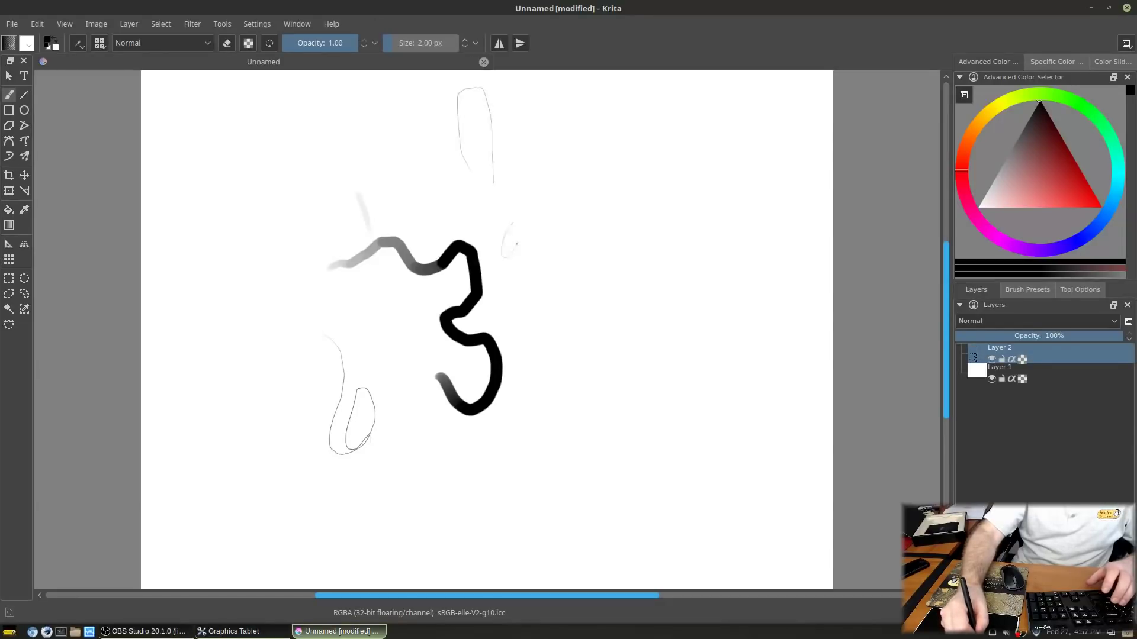
drag(545, 253, 546, 283)
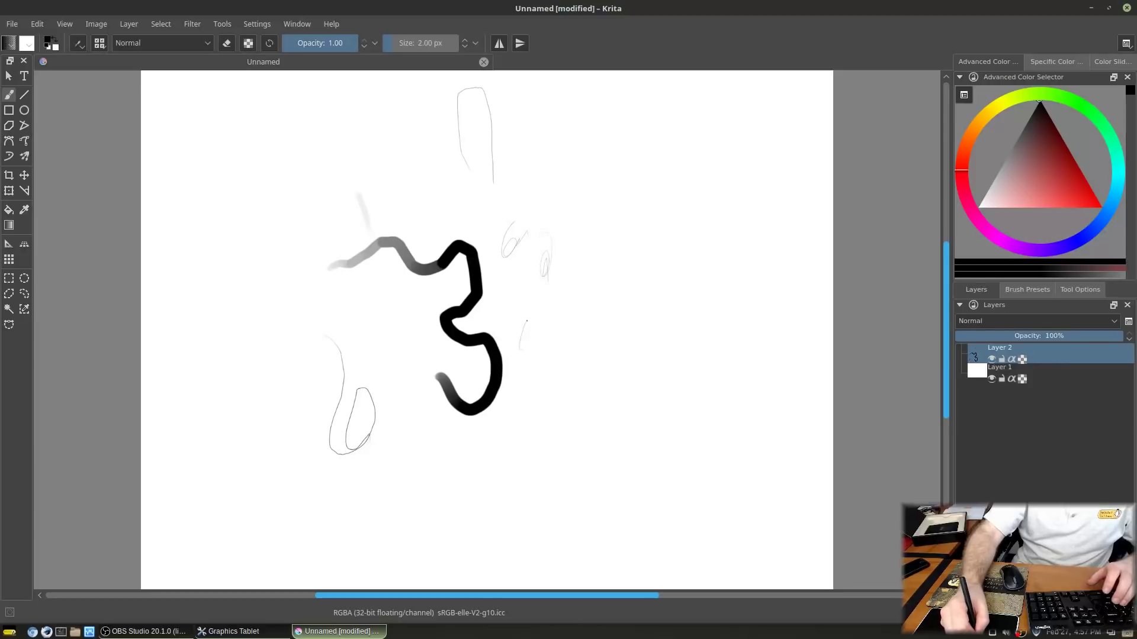
mouse_move(521, 348)
mouse_down()
mouse_move(535, 354)
mouse_move(552, 331)
mouse_move(572, 370)
mouse_move(586, 348)
mouse_up()
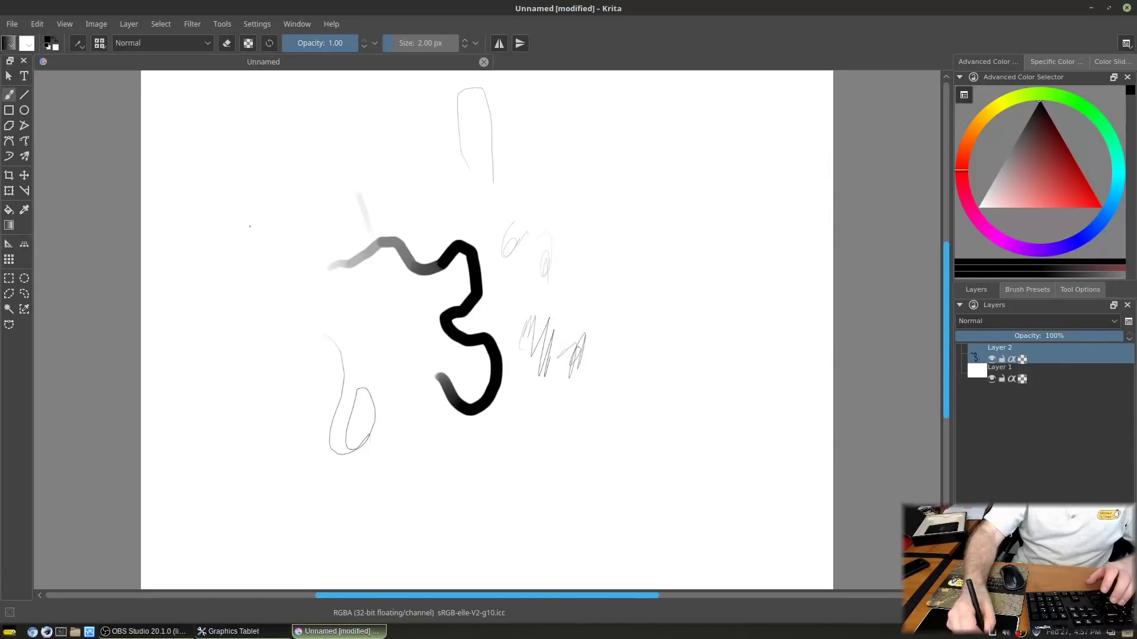
Draw large handwriting-like strokes with the 2 px brush from the canvas's upper left down to the thick wavy stroke
drag(280, 157, 263, 310)
drag(312, 144, 312, 264)
drag(292, 206, 330, 168)
mouse_move(345, 135)
mouse_down()
mouse_move(343, 216)
mouse_move(406, 211)
mouse_up()
drag(411, 282, 447, 273)
mouse_move(411, 330)
mouse_down()
mouse_move(362, 403)
mouse_move(438, 388)
mouse_up()
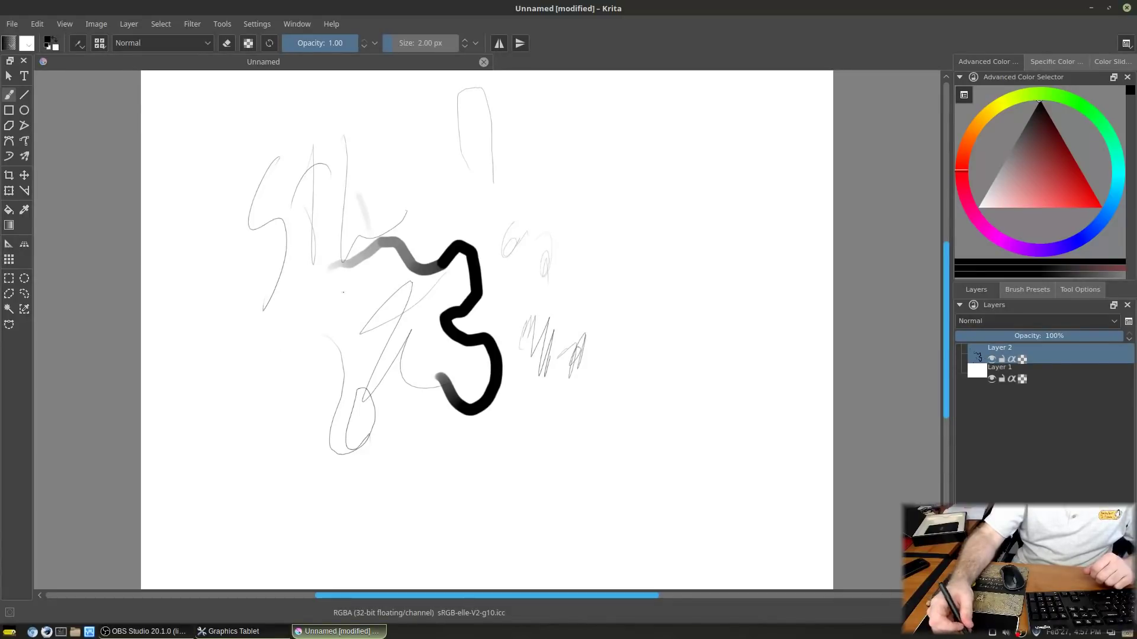
Choose a very dark purple in the pop-up palette and scribble a small zigzag beside the lower end of the thick stroke
right_click(324, 343)
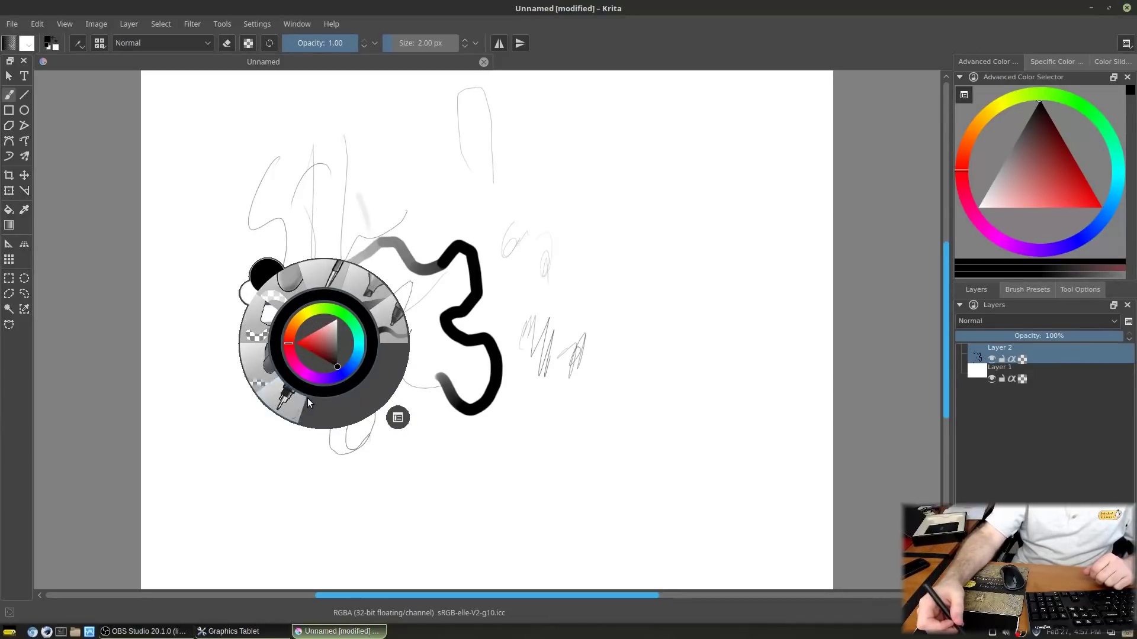
click(350, 470)
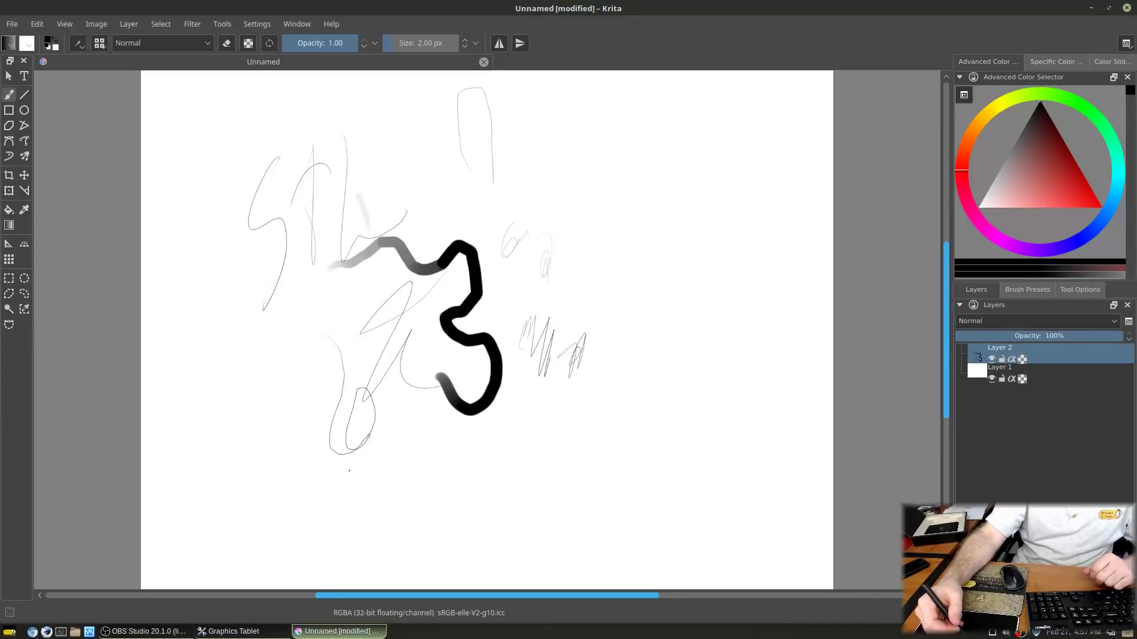
right_click(348, 386)
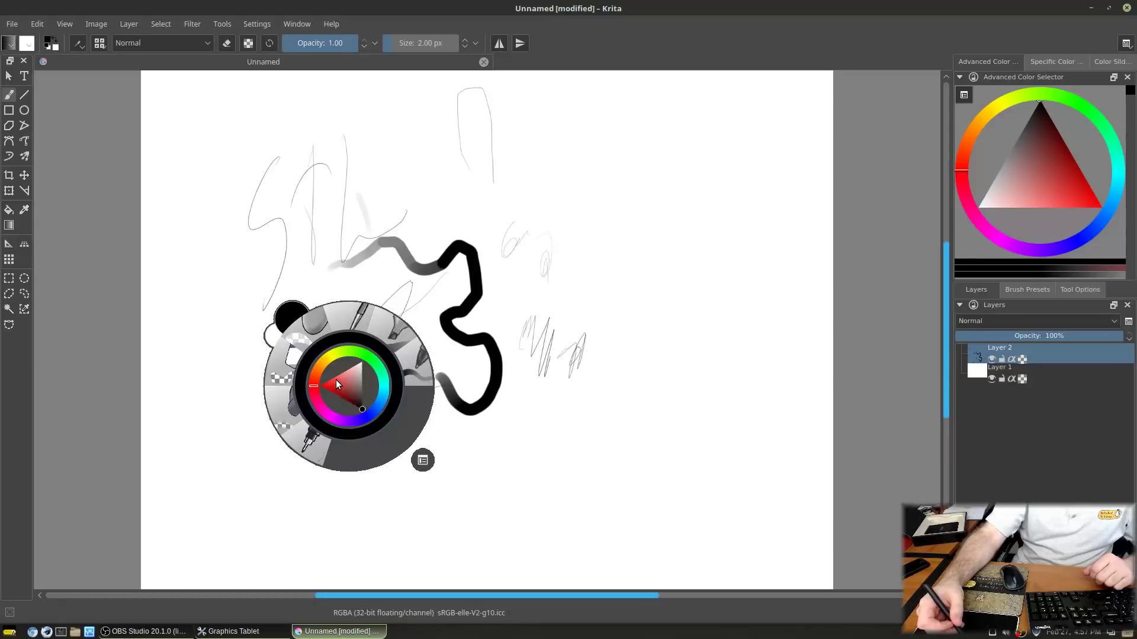
click(336, 382)
mouse_move(337, 386)
mouse_down()
mouse_move(325, 395)
mouse_move(330, 426)
mouse_up()
click(330, 426)
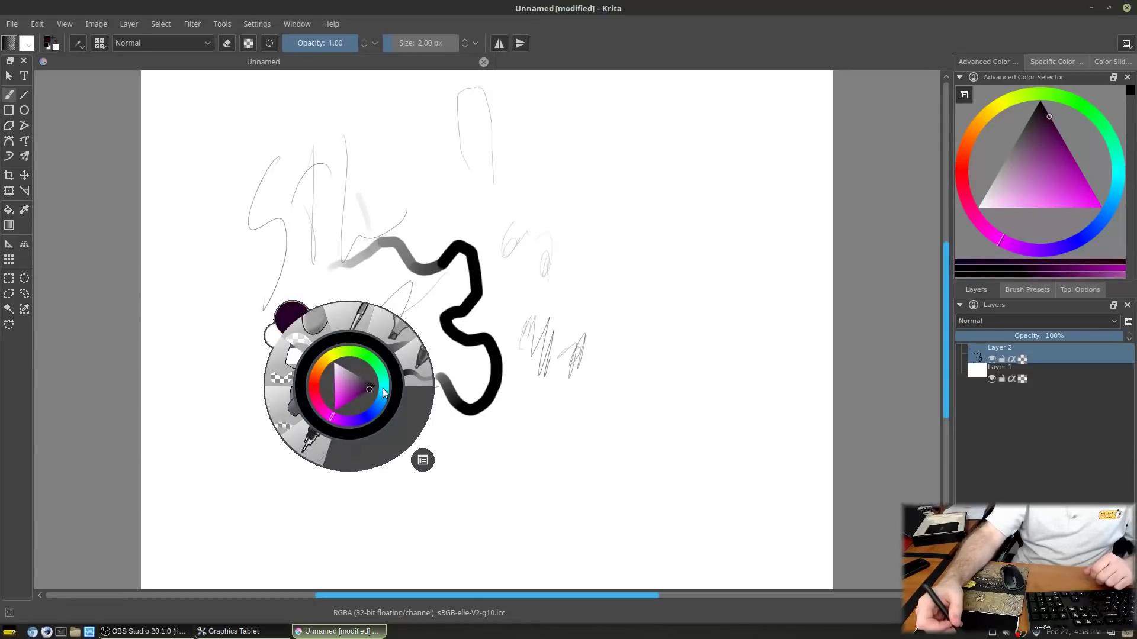
click(428, 303)
drag(414, 335, 413, 414)
Choose bright magenta in the pop-up palette and scribble above the upper bend of the thick black stroke
right_click(386, 320)
drag(367, 348, 368, 349)
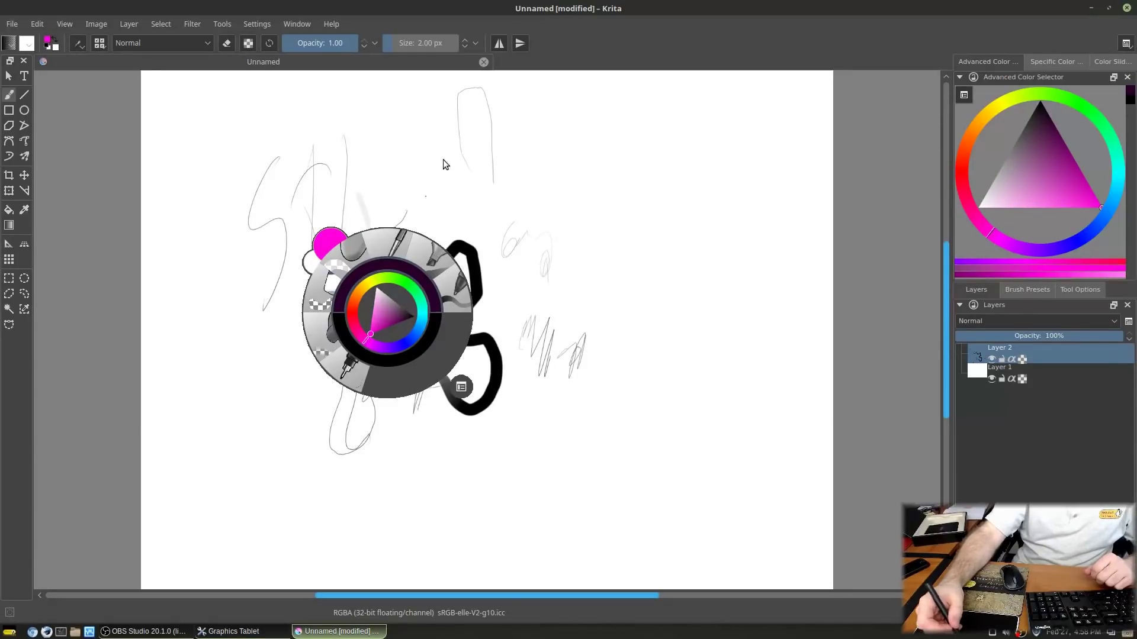
click(434, 206)
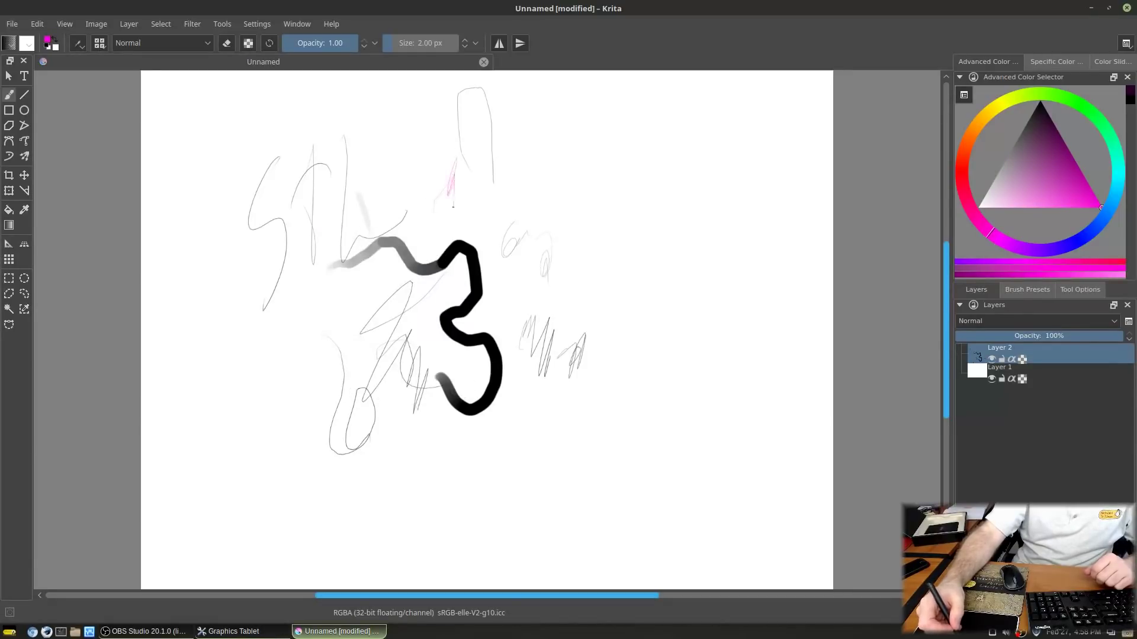
drag(467, 243, 487, 148)
Change the brush color to bright red in the pop-up palette and scribble beside and below the magenta strokes
right_click(465, 208)
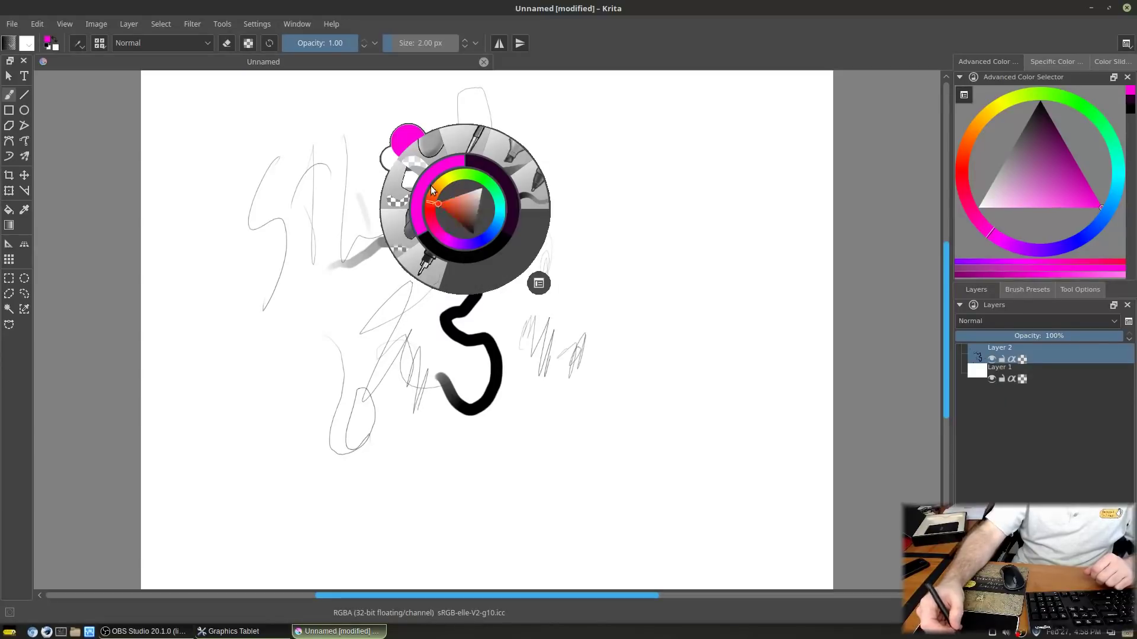
drag(432, 191, 429, 213)
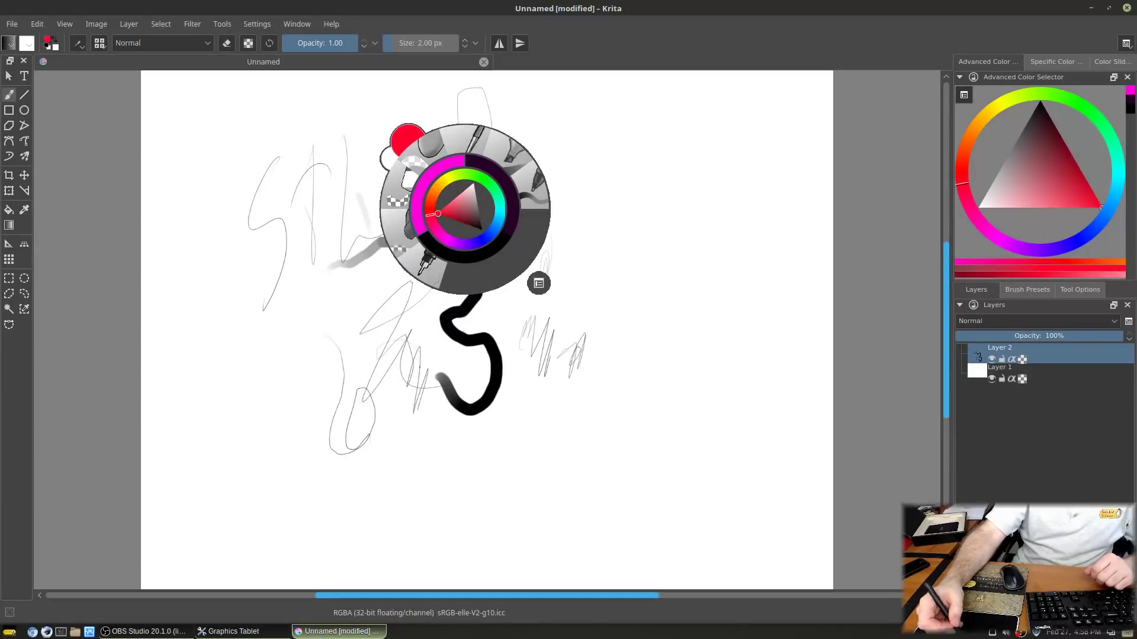
click(465, 208)
mouse_move(410, 157)
mouse_down()
mouse_move(408, 196)
mouse_move(432, 261)
mouse_up()
mouse_move(426, 183)
mouse_down()
mouse_move(474, 249)
mouse_move(481, 289)
mouse_up()
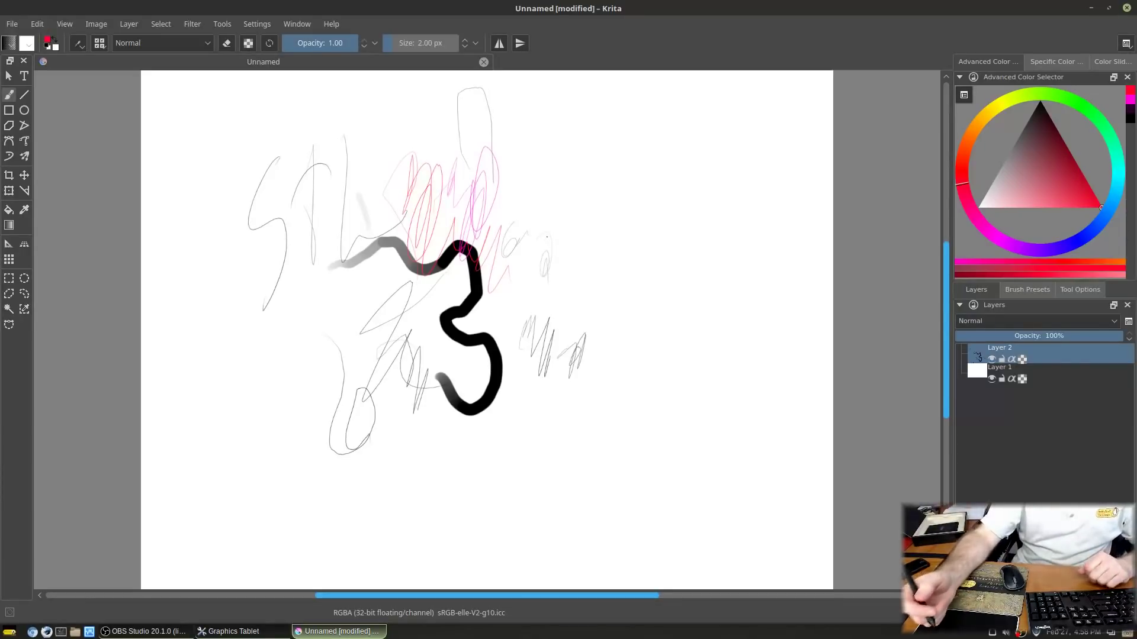
Toggle the brush repeatedly between erasing and normal painting, finishing in normal mode
key(e)
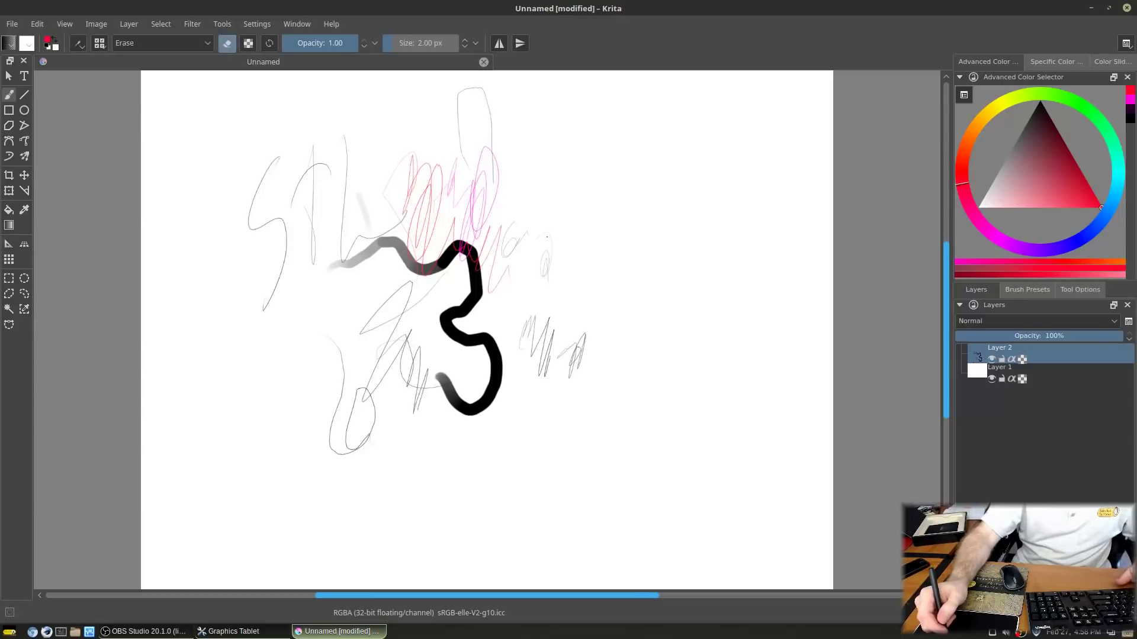
key(e)
key(e)
key(e)
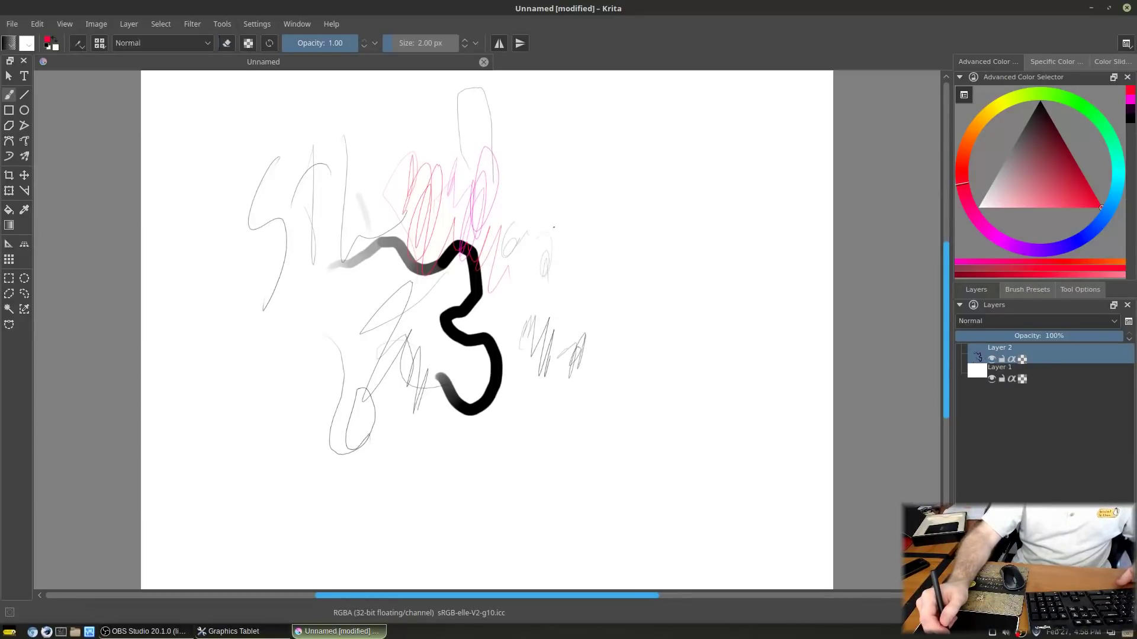
key(e)
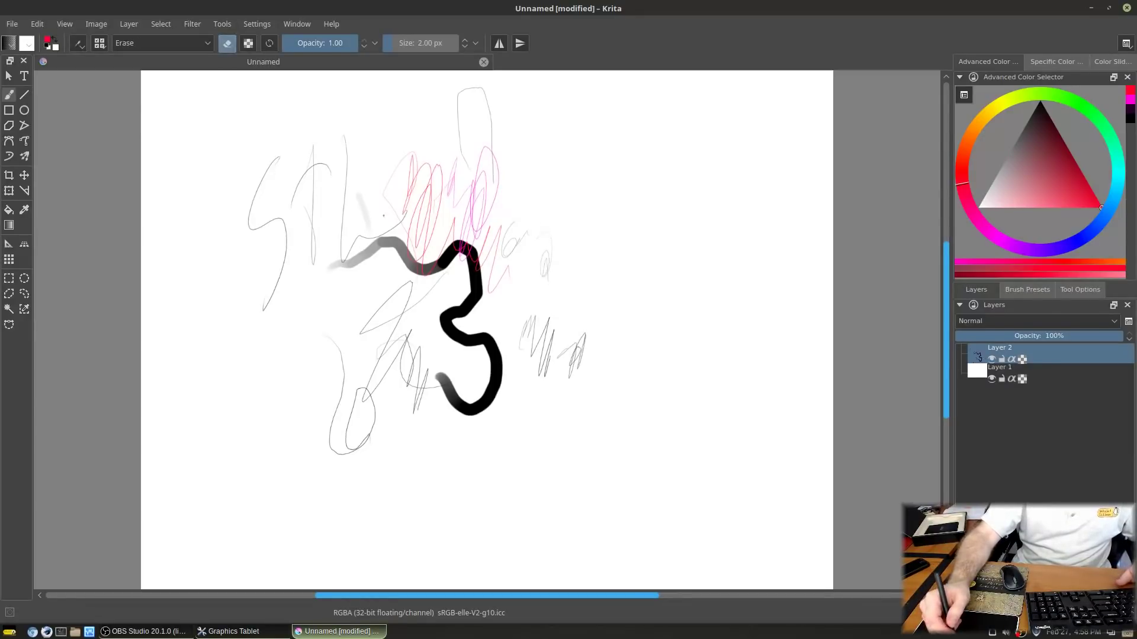
key(e)
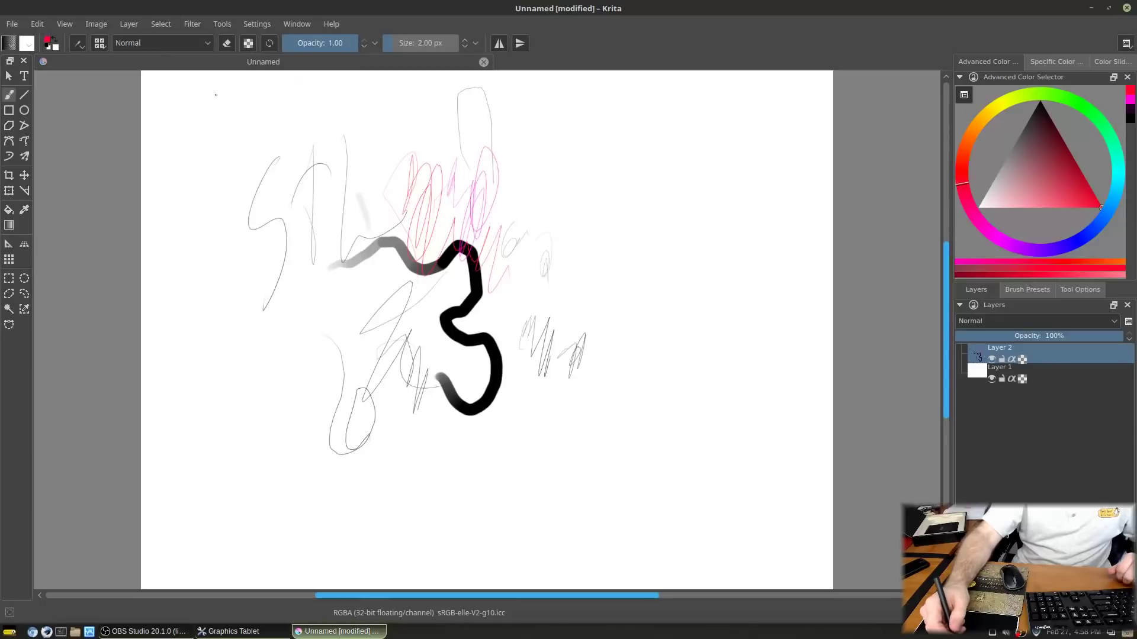
Turn on eraser mode, set the brush size to 93.03 px and erase most of the strokes across the canvas
click(226, 45)
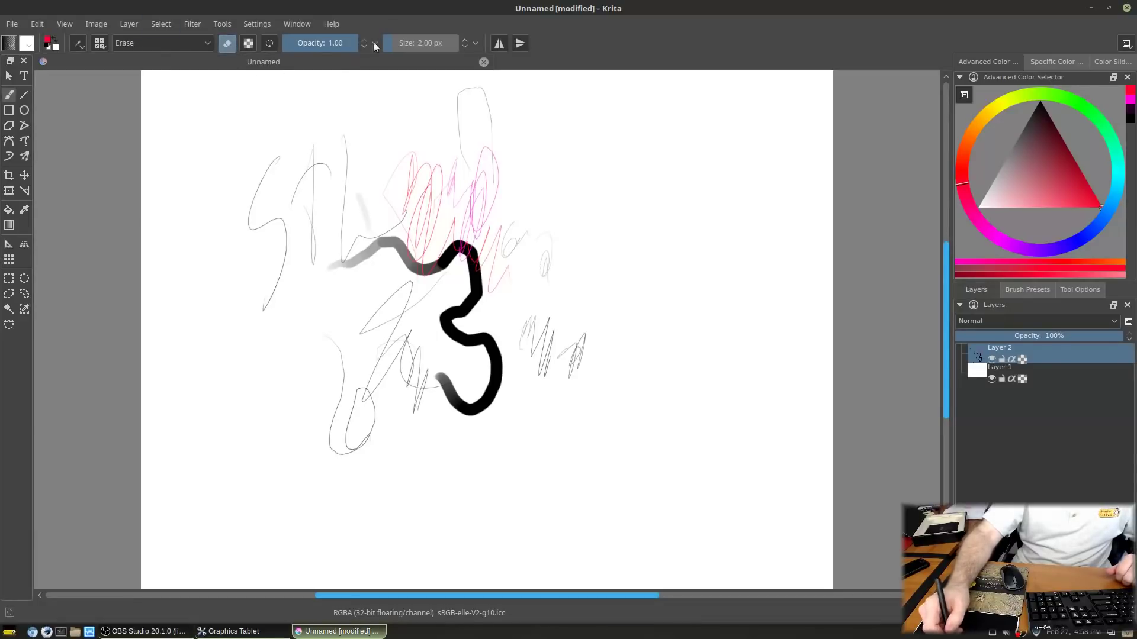
drag(396, 45, 417, 45)
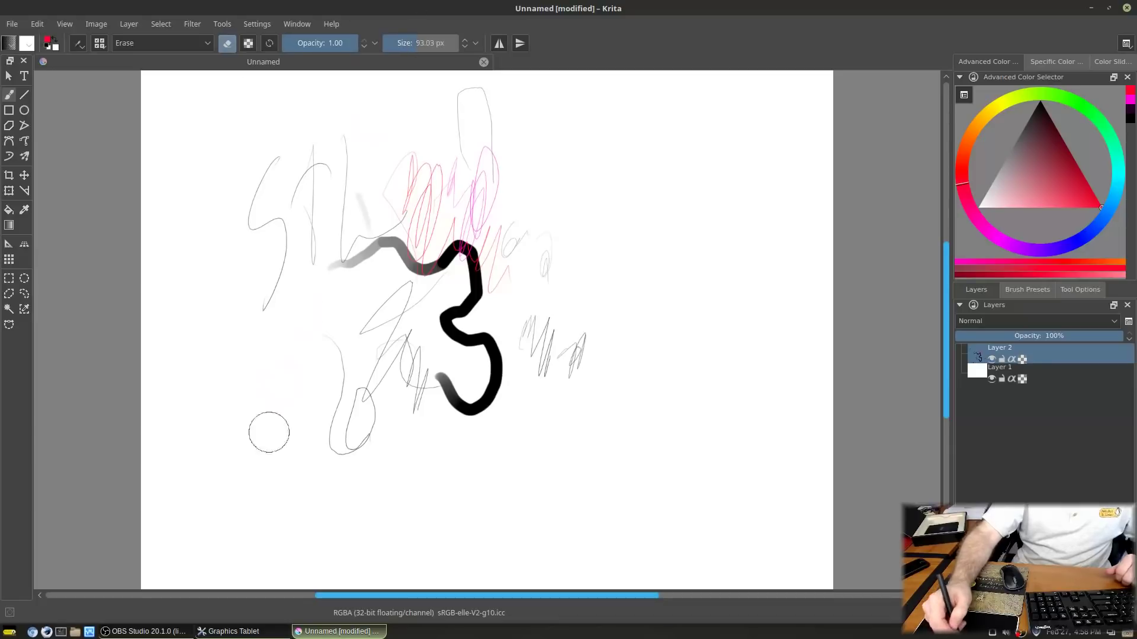
mouse_move(299, 185)
mouse_down()
mouse_move(325, 172)
mouse_move(342, 232)
mouse_move(374, 263)
mouse_move(438, 222)
mouse_move(456, 296)
mouse_move(498, 253)
mouse_move(524, 252)
mouse_move(589, 350)
mouse_move(617, 321)
mouse_move(490, 386)
mouse_move(461, 341)
mouse_move(489, 374)
mouse_move(408, 459)
mouse_move(394, 460)
mouse_move(375, 373)
mouse_move(329, 510)
mouse_move(341, 311)
mouse_move(394, 382)
mouse_move(421, 385)
mouse_move(432, 366)
mouse_move(486, 390)
mouse_move(520, 345)
mouse_move(561, 231)
mouse_up()
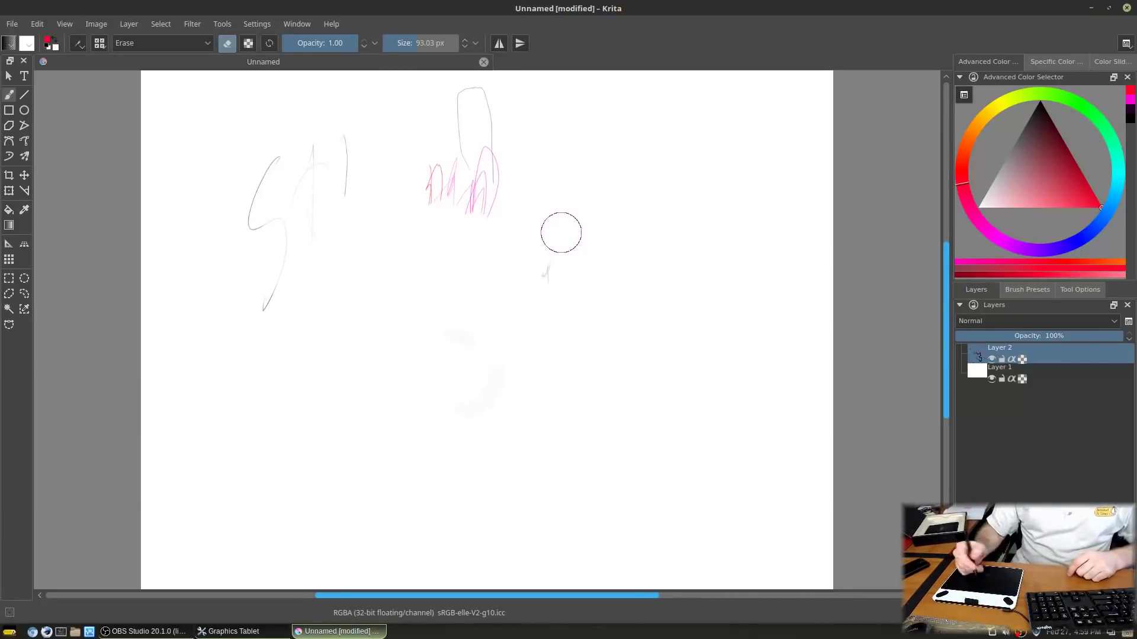
Switch to the Graphics Tablet settings and map Top Button #1 to send the keystroke E
click(274, 632)
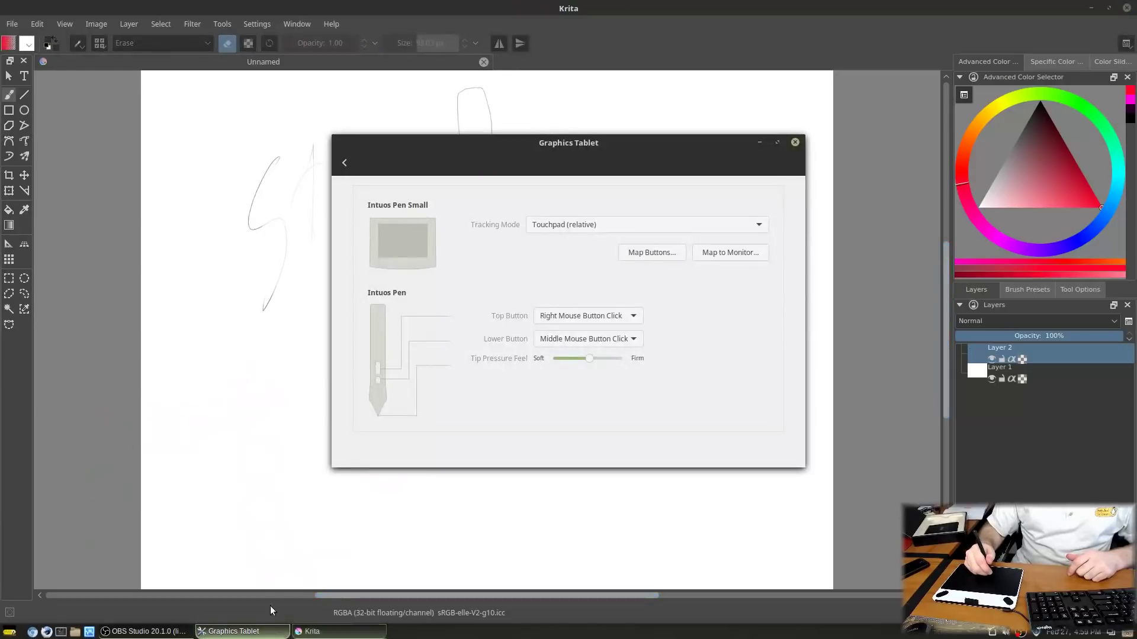
click(644, 251)
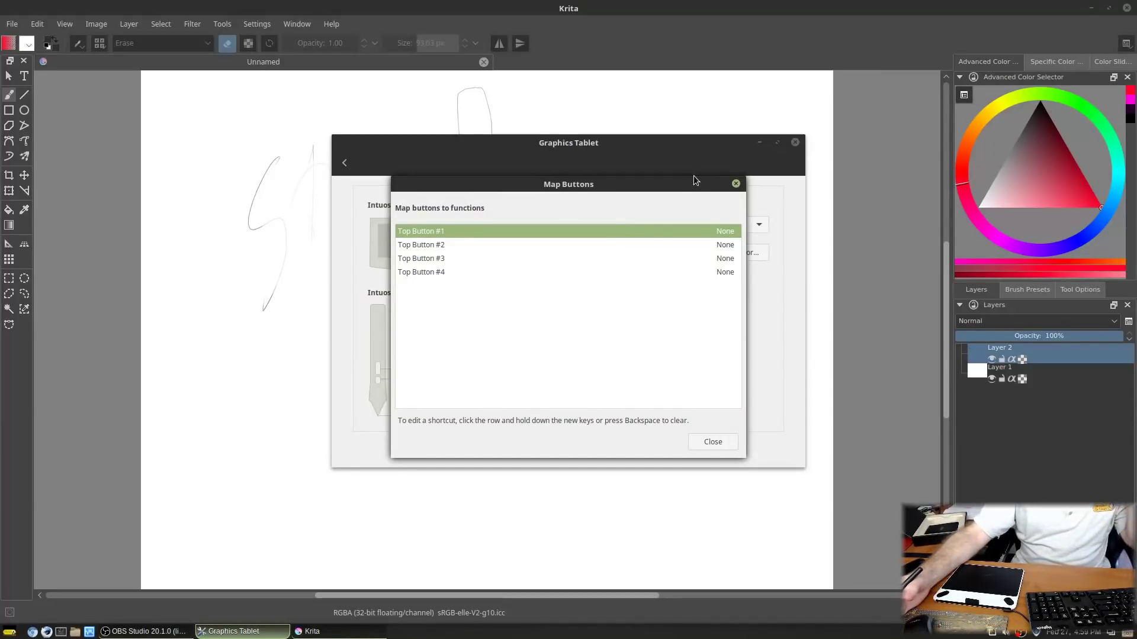
click(727, 232)
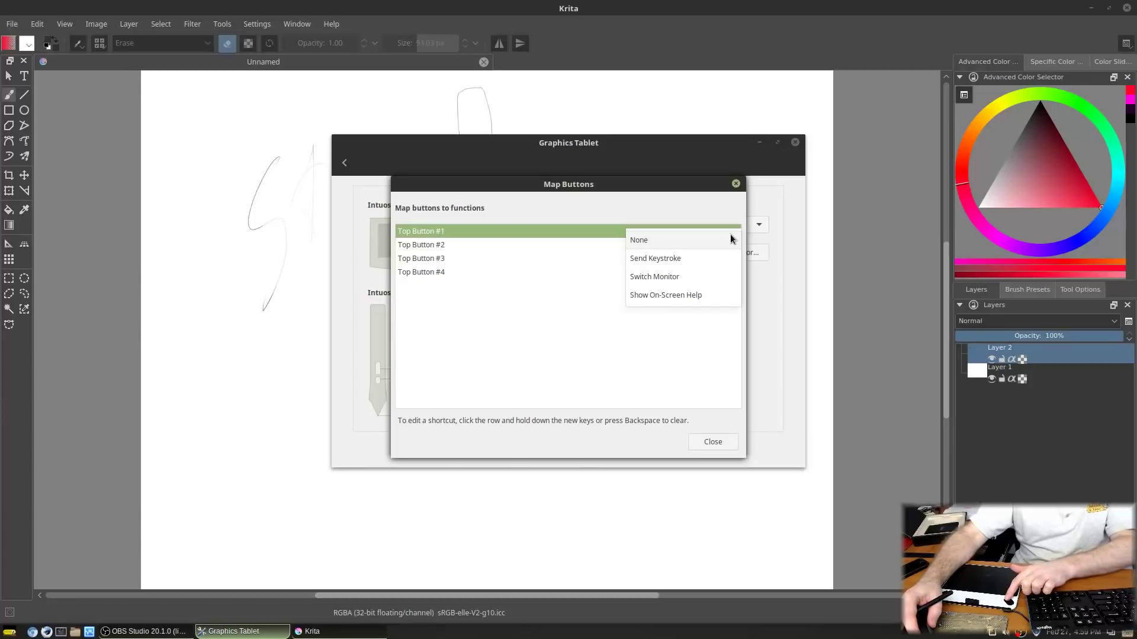
click(701, 261)
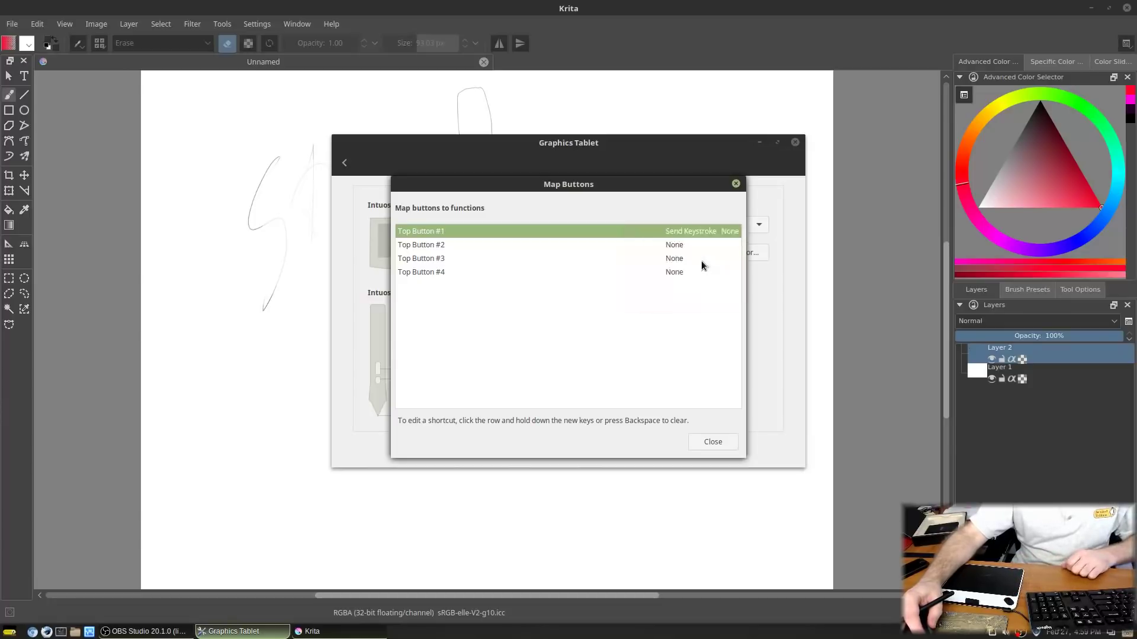
text(e)
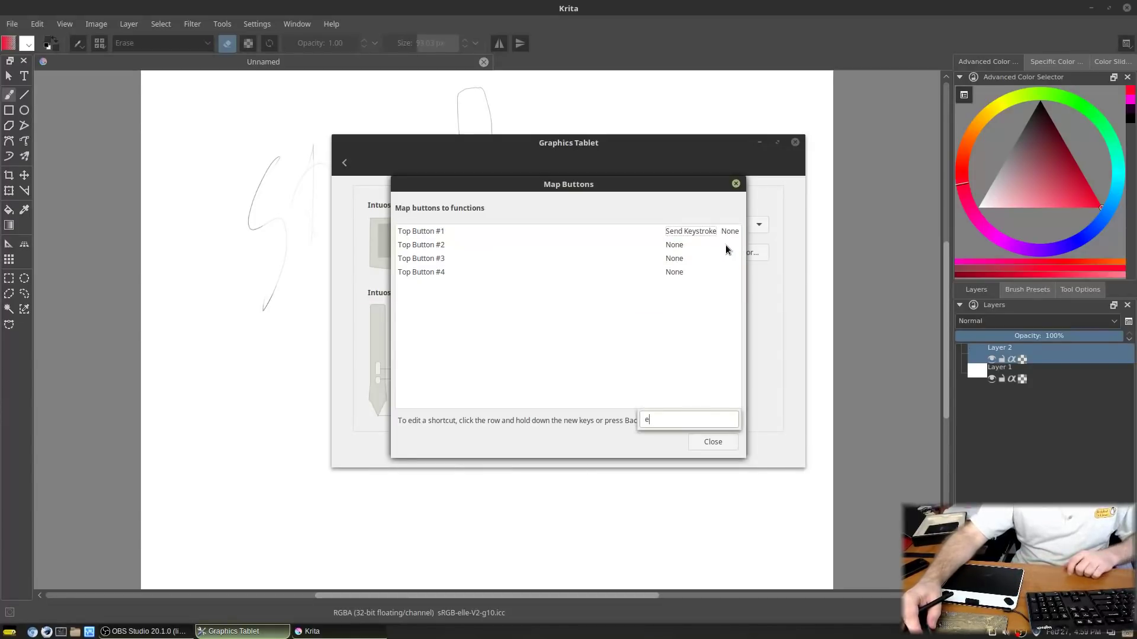
click(730, 232)
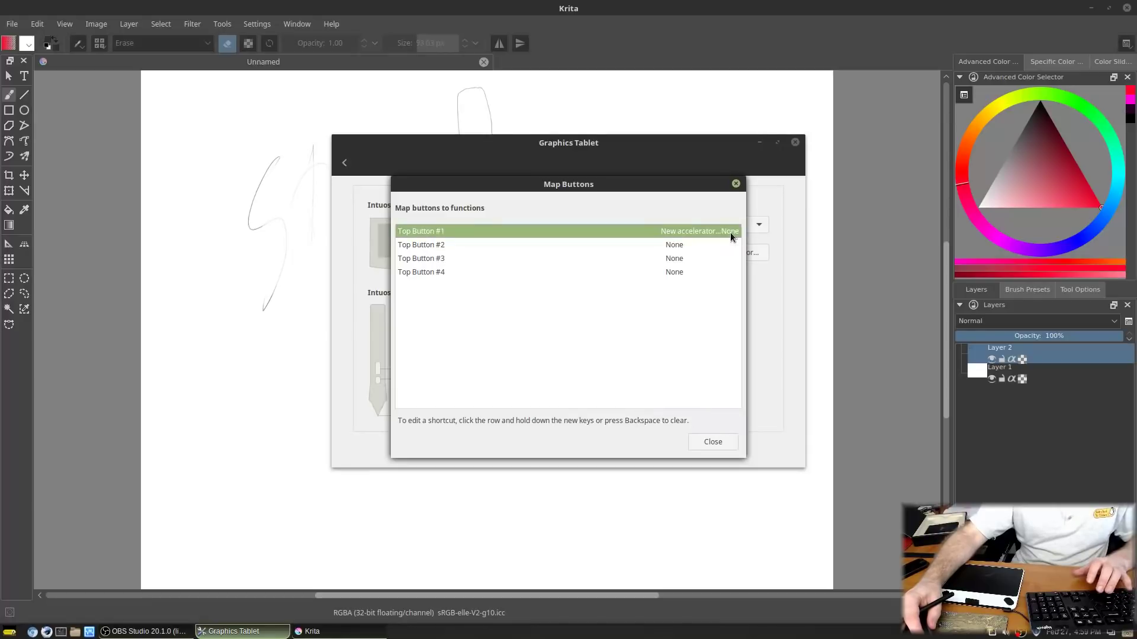
key(e)
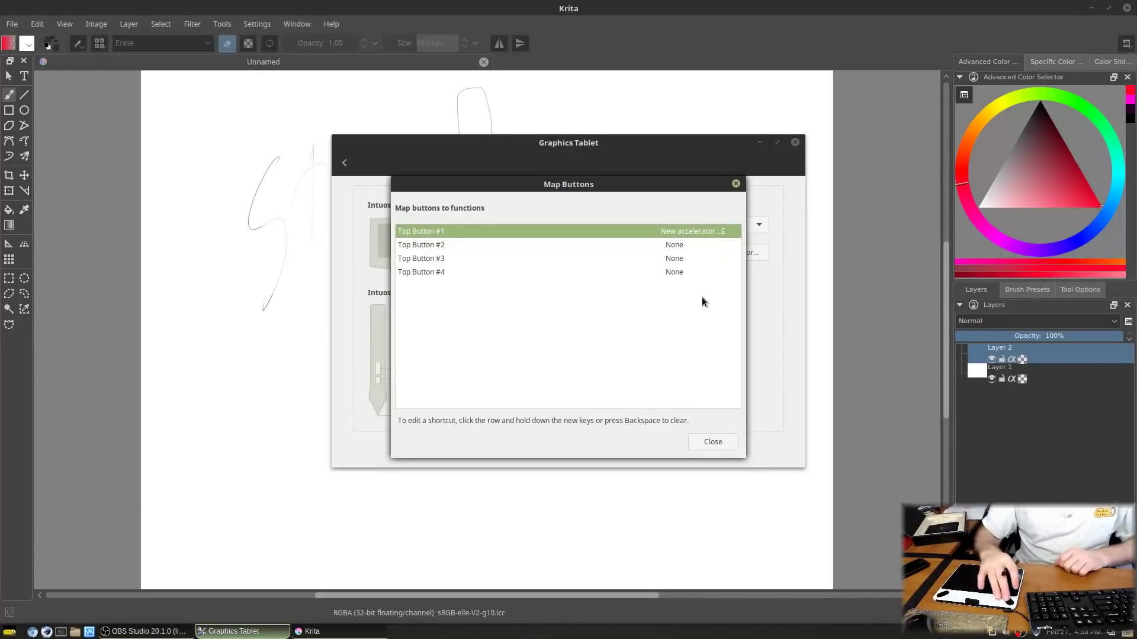
Test the tablet button mapped to E by entering repeated e characters in the button list's search, and clear them
text(eeeee)
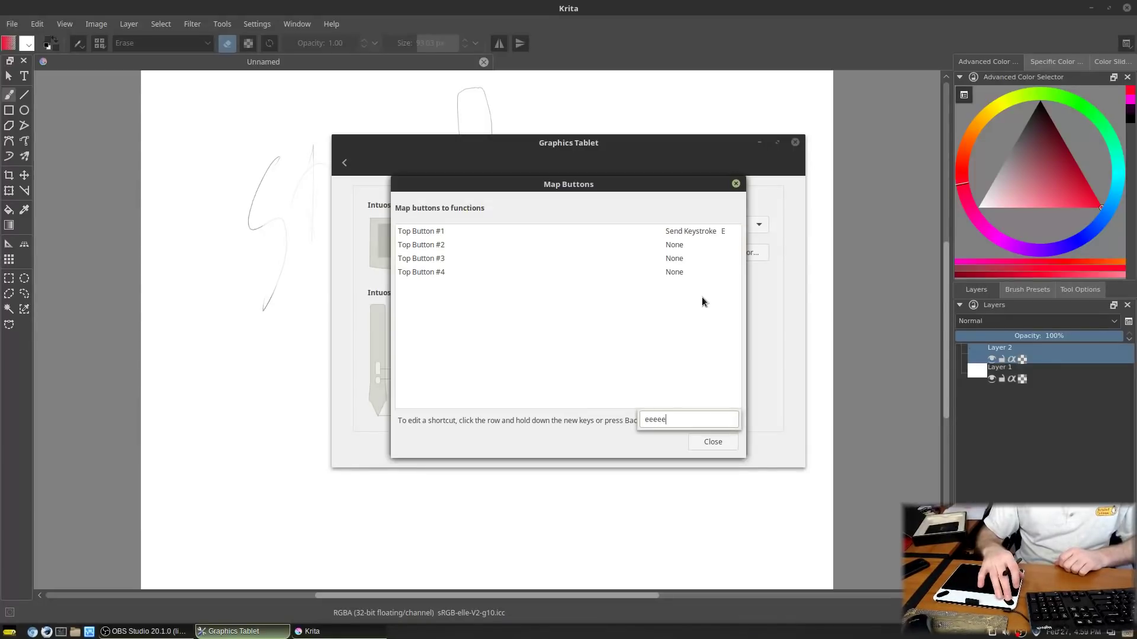
text(eeeeeeeeeeee)
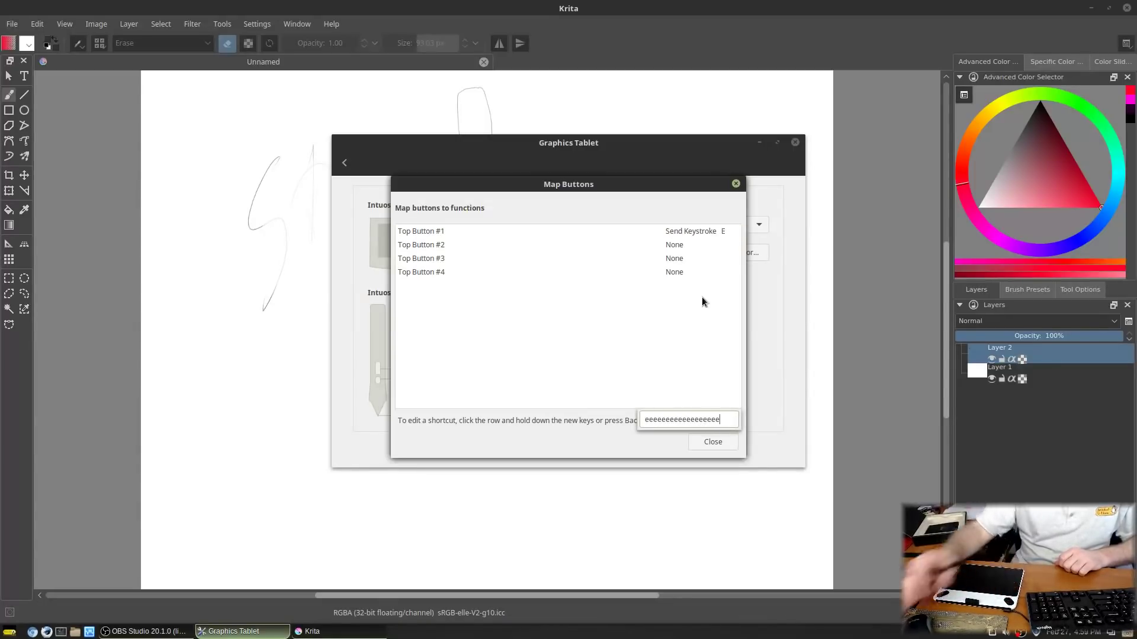
key(BackSpace)
key(BackSpace)
key(BackSpace)
key(BackSpace)
key(BackSpace)
key(BackSpace)
key(BackSpace)
key(BackSpace)
key(BackSpace)
key(BackSpace)
key(BackSpace)
key(BackSpace)
key(BackSpace)
key(BackSpace)
key(BackSpace)
key(BackSpace)
key(BackSpace)
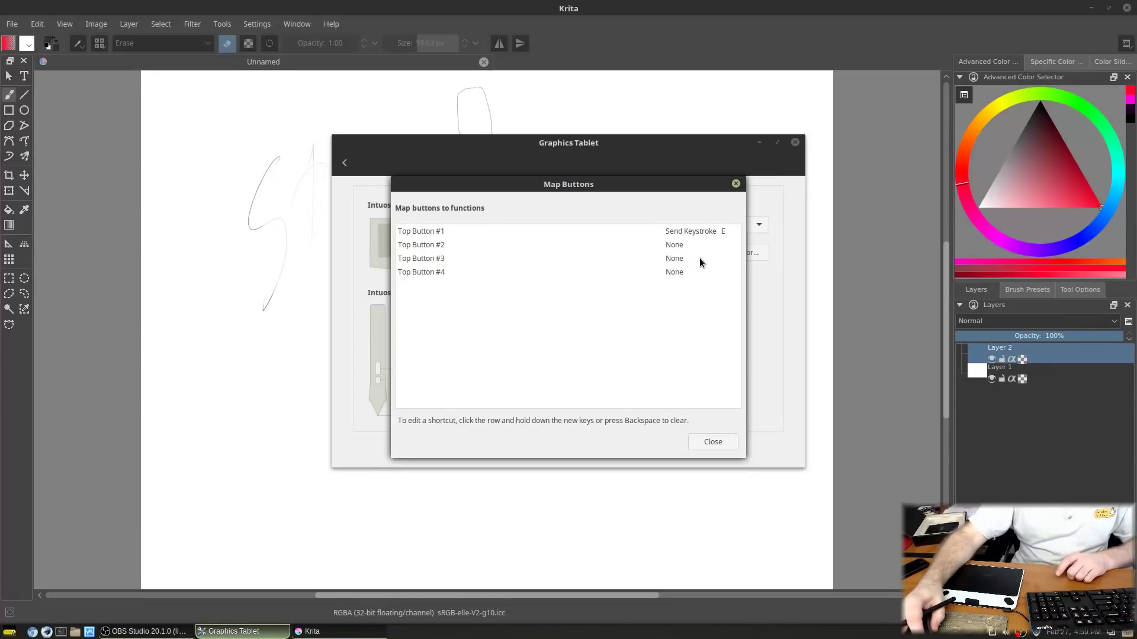
Map Top Button #3 and Top Button #4 to send the keystroke E
click(699, 259)
click(687, 277)
click(736, 258)
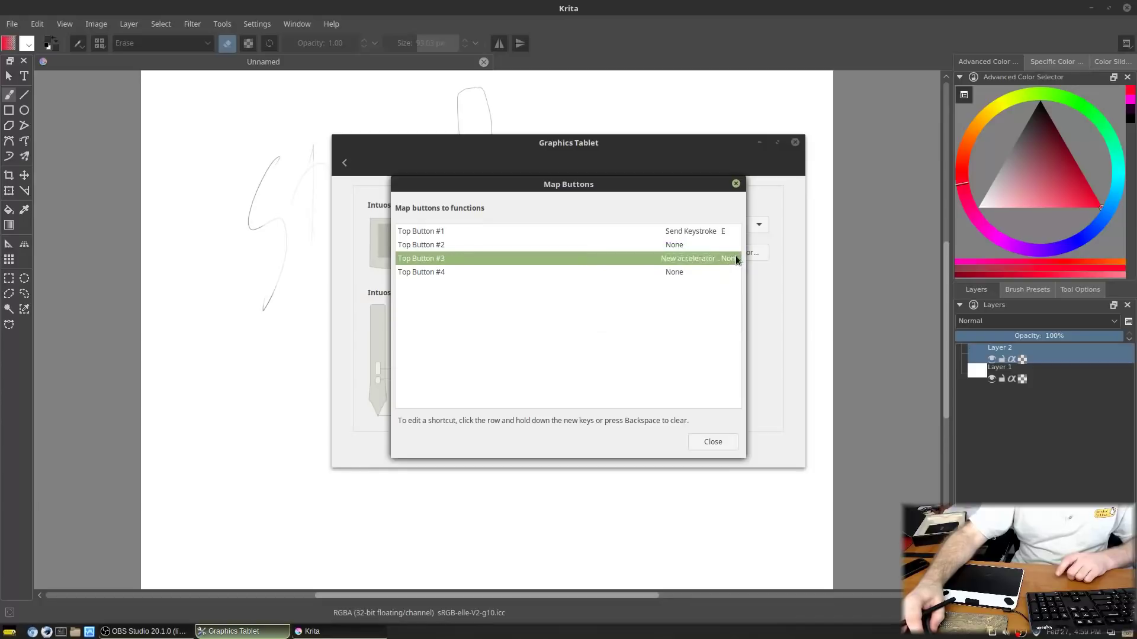
key(e)
click(734, 276)
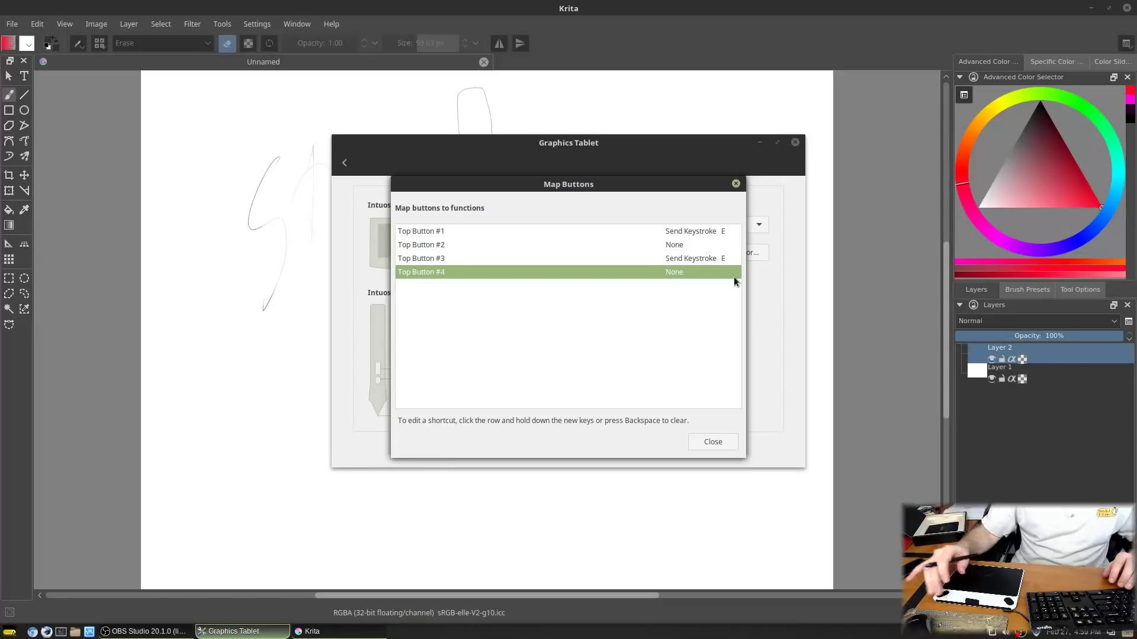
click(723, 274)
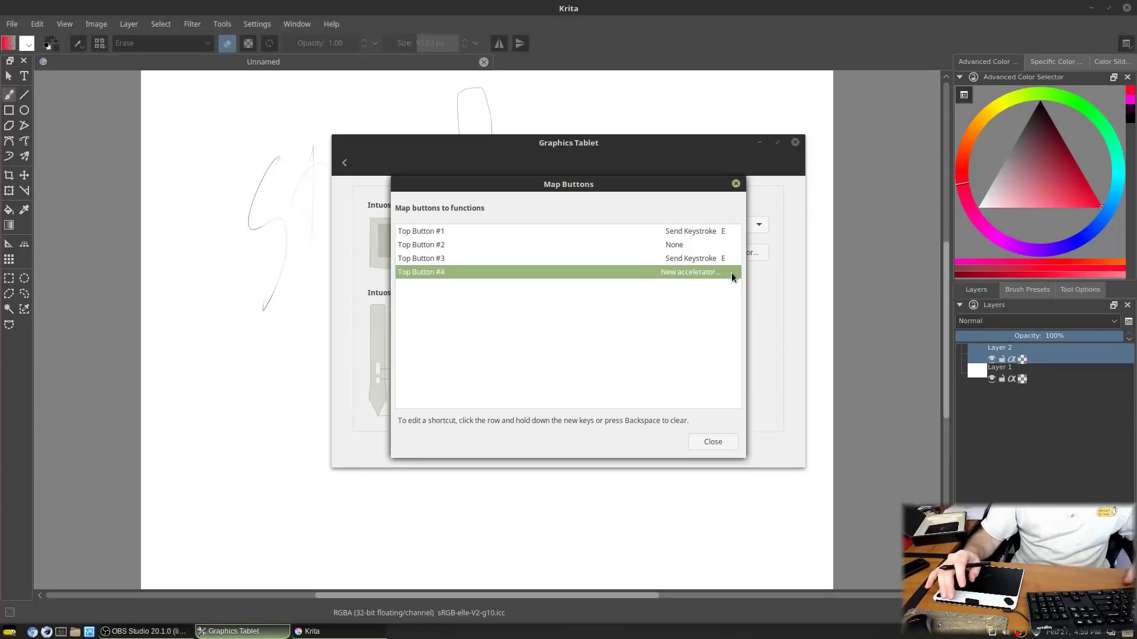
key(e)
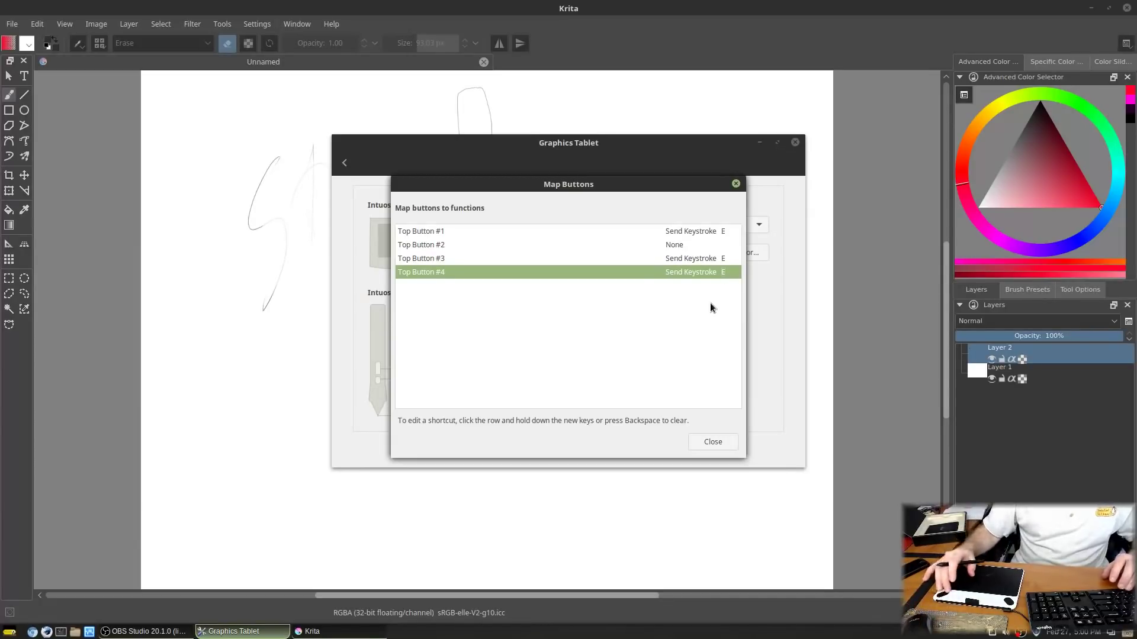
Test the tablet buttons mapped to E by entering e characters in the button list's search, and clear the entry
text(eee)
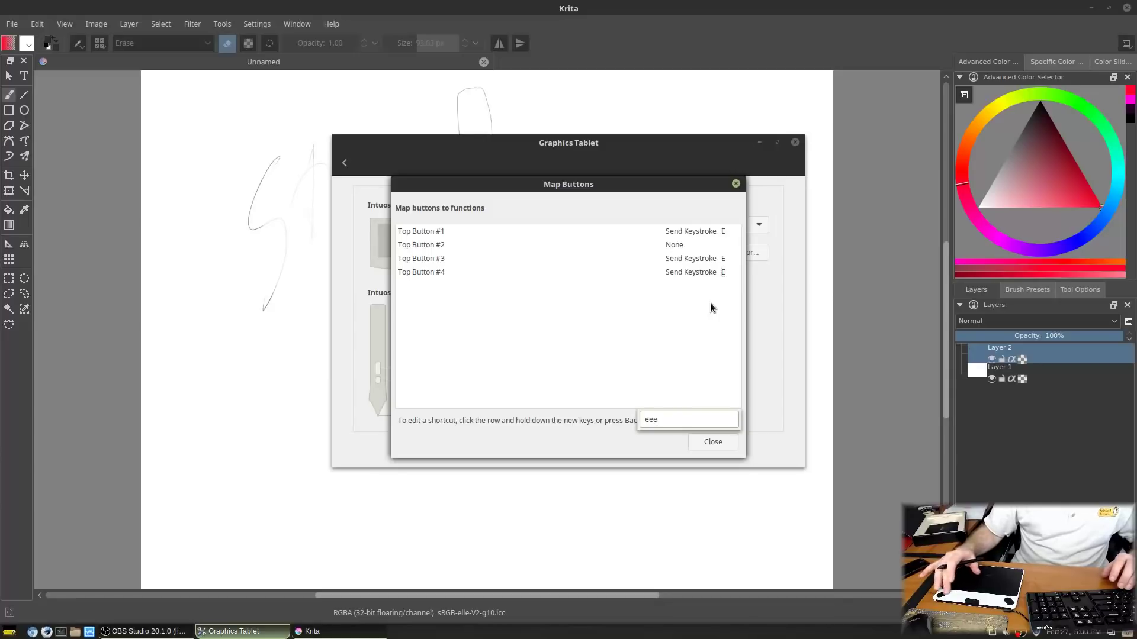
text(eeeeee)
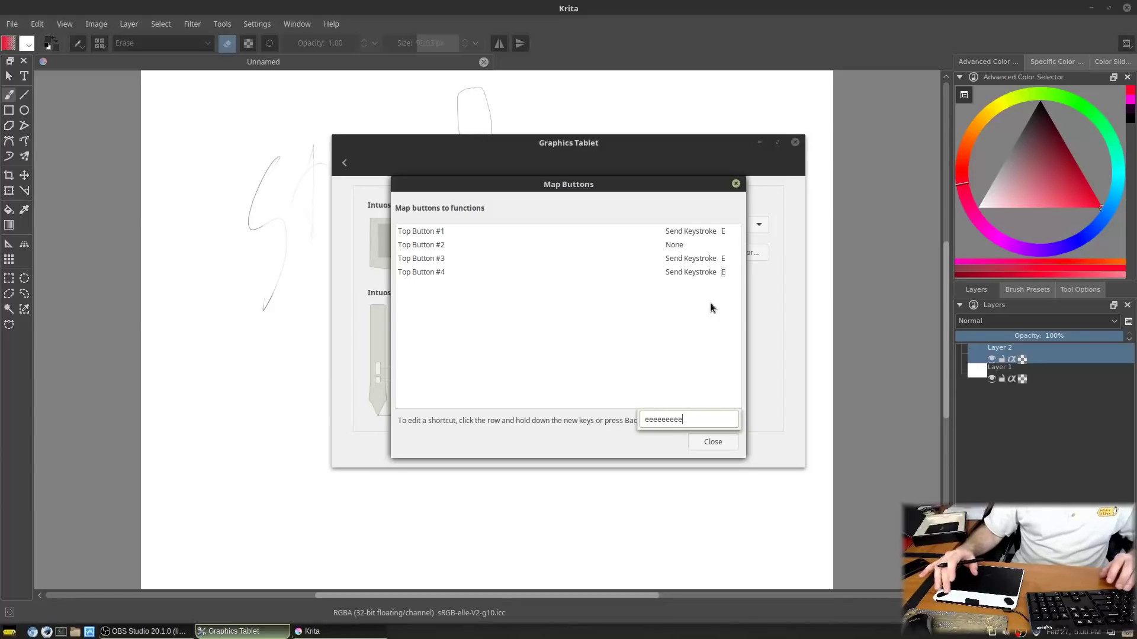
key(BackSpace)
key(BackSpace)
key(BackSpace)
key(BackSpace)
key(BackSpace)
key(BackSpace)
key(BackSpace)
key(BackSpace)
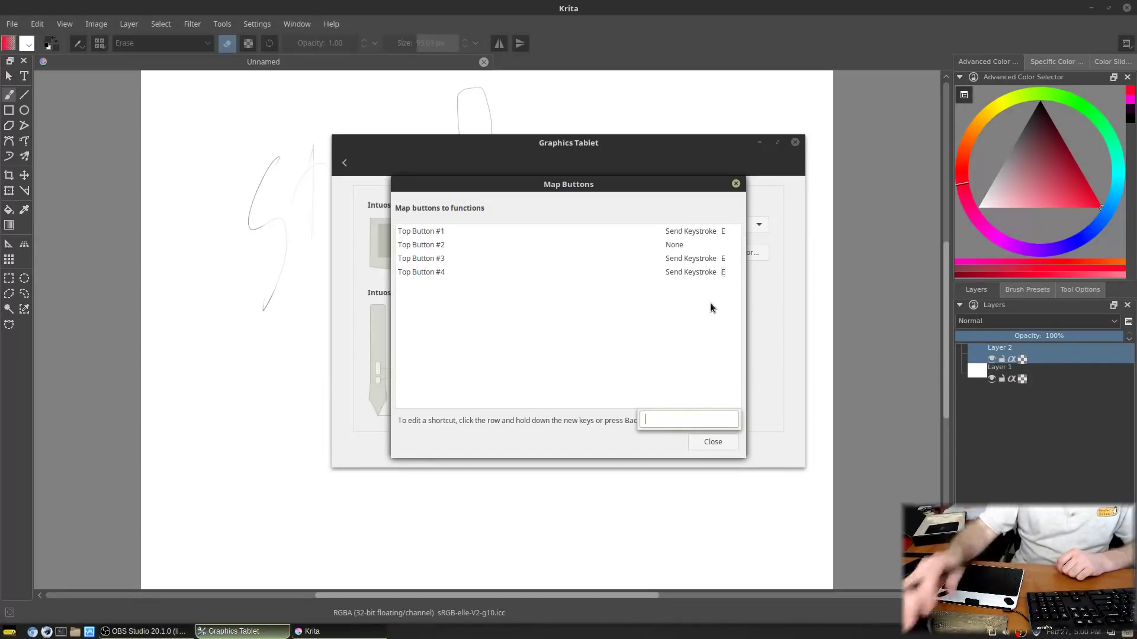
Map Top Button #3 to send the keystroke [ and test the tablet buttons by entering [ and e characters
click(726, 261)
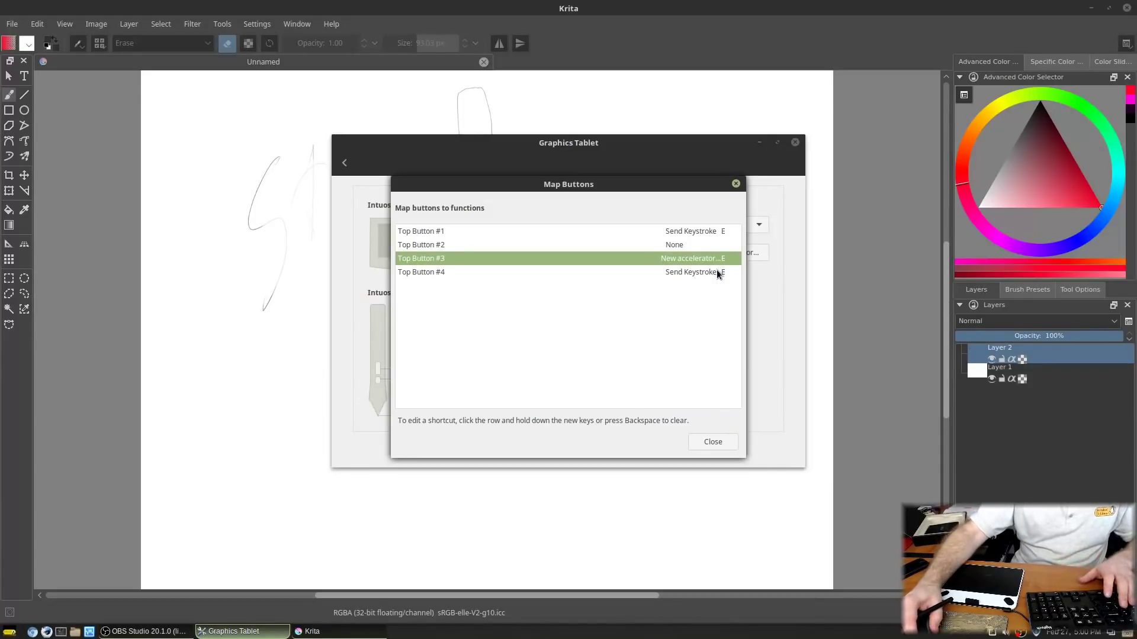
key(bracketleft)
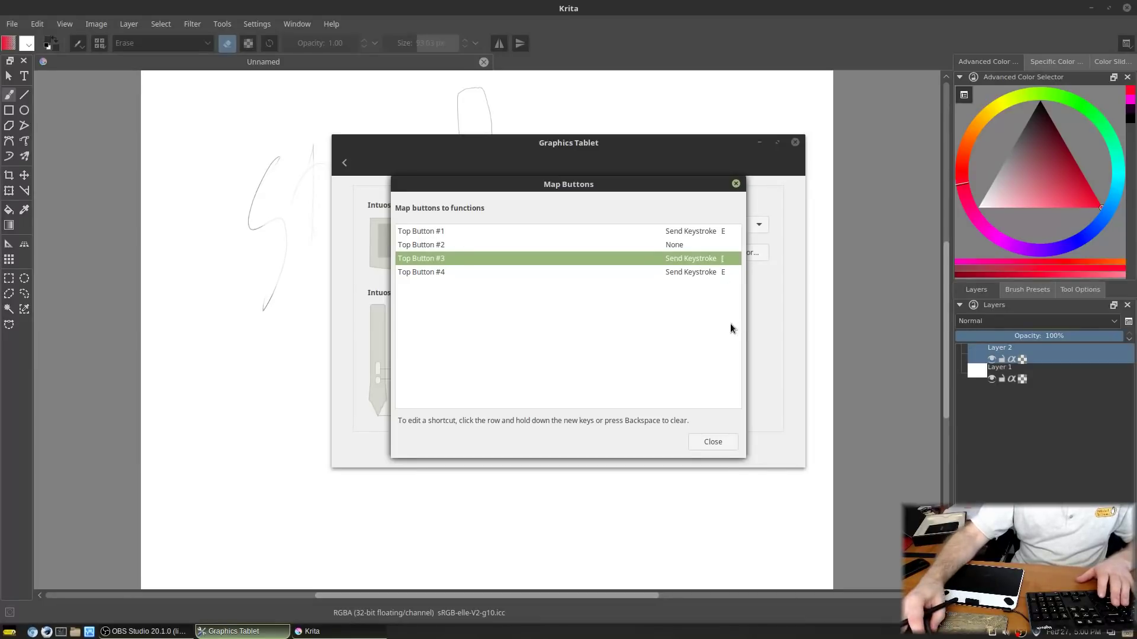
click(703, 272)
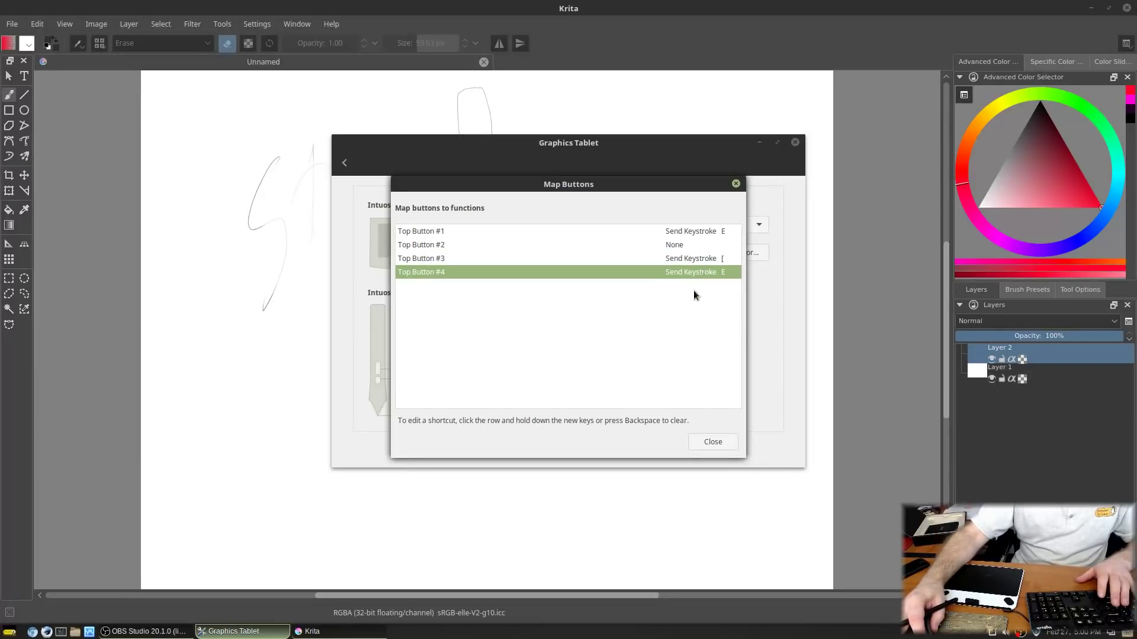
text([eeee)
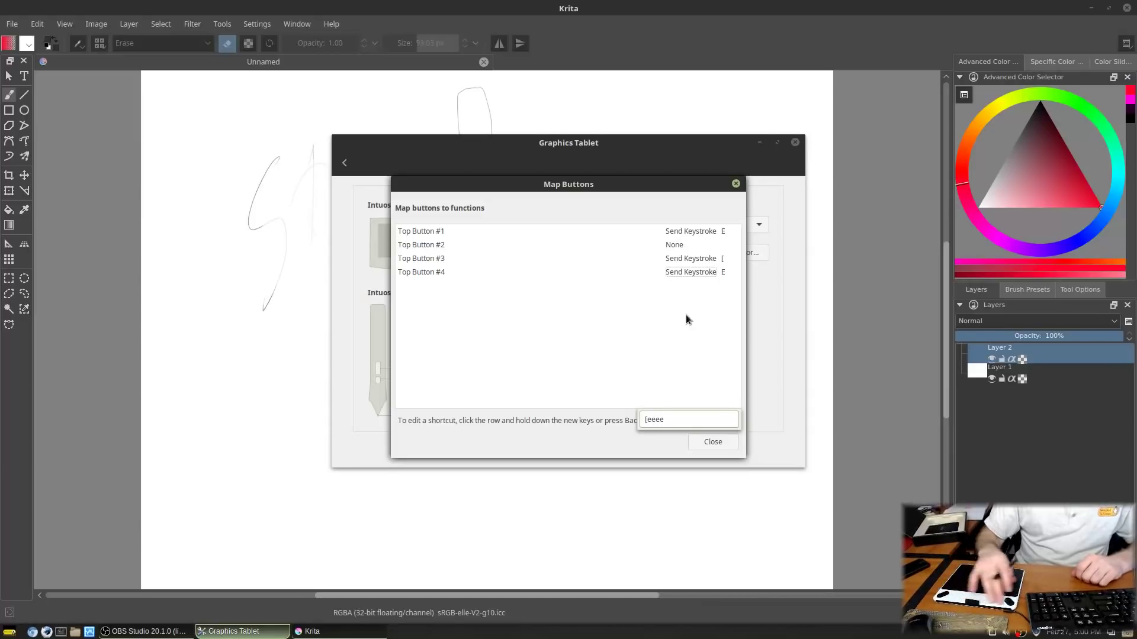
text([[[[[[[[[[)
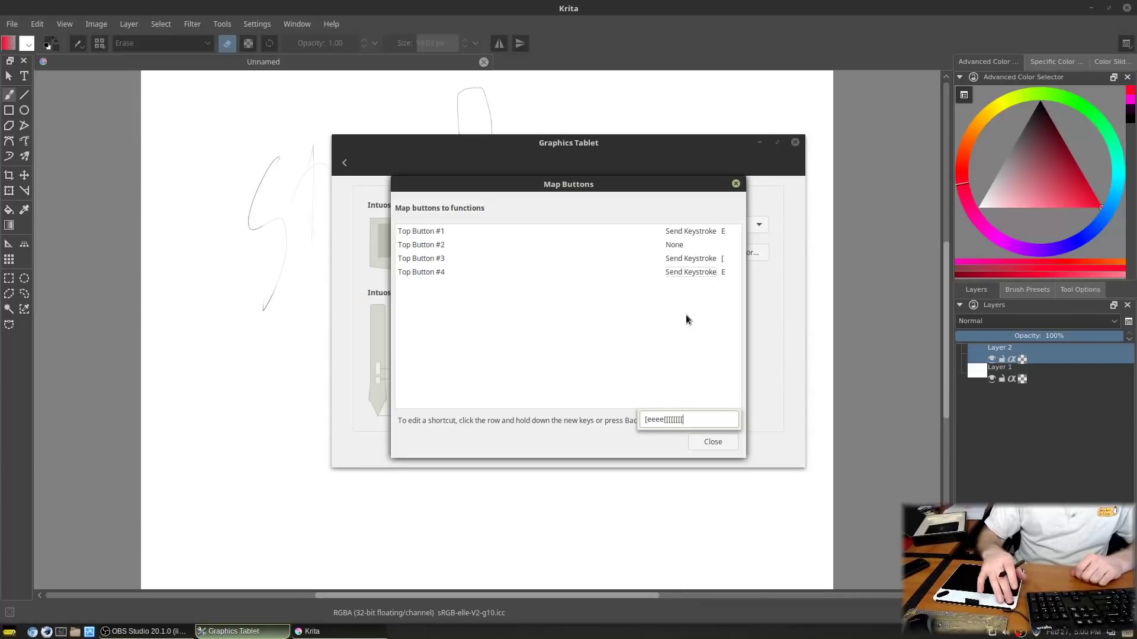
text([[)
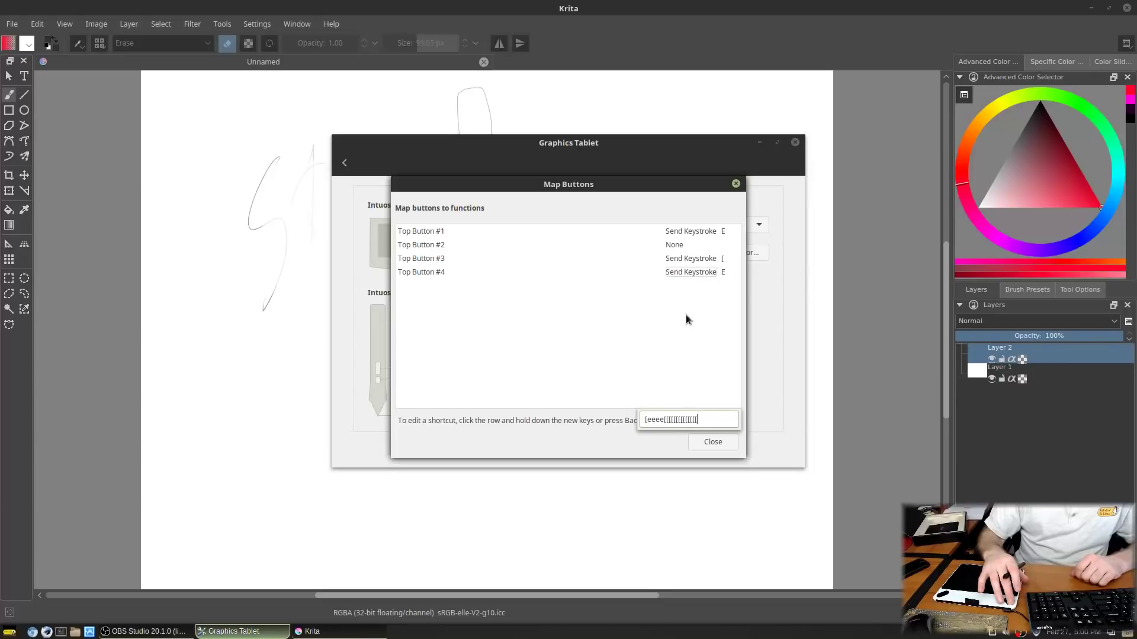
text([[[[[)
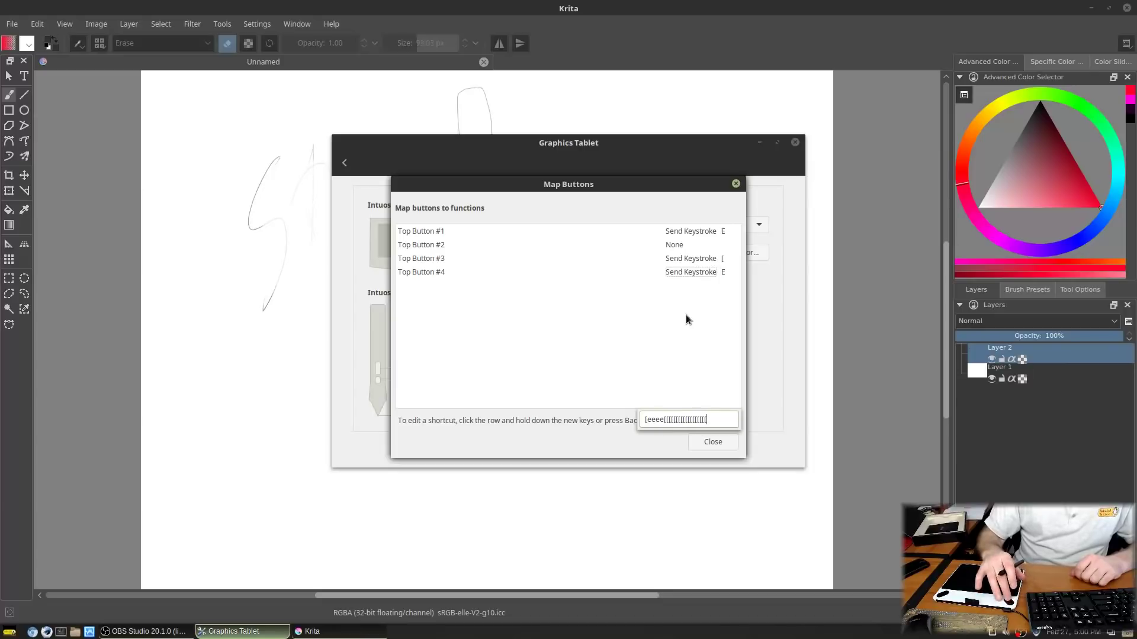
text(ee)
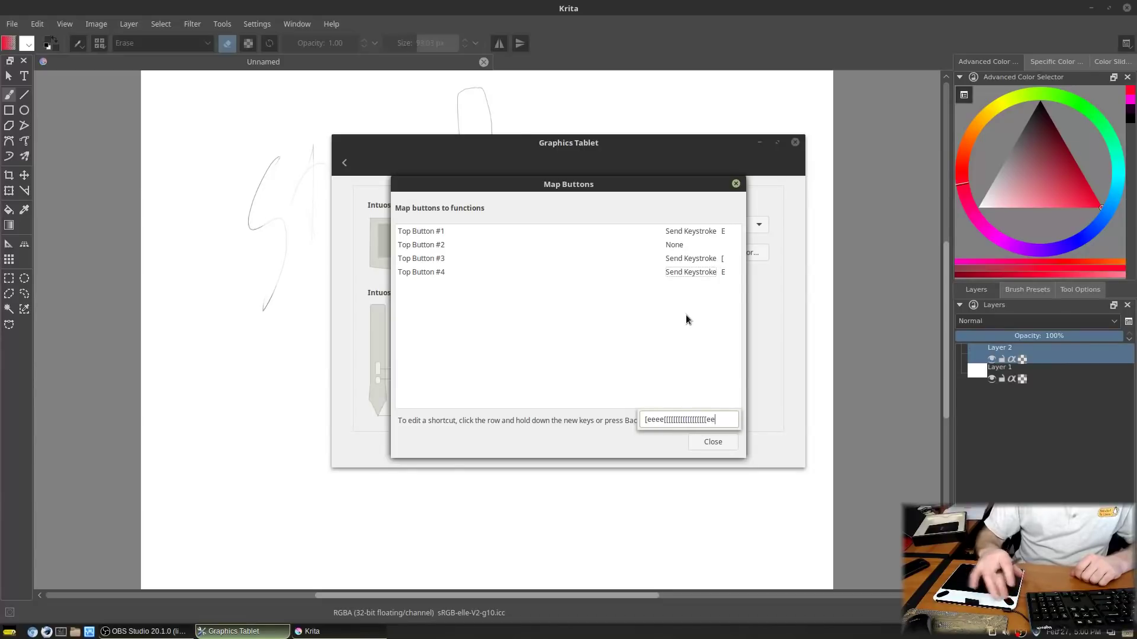
Map Top Button #1 to send the keystroke ] and test the tablet buttons by entering [, ] and e characters
click(724, 230)
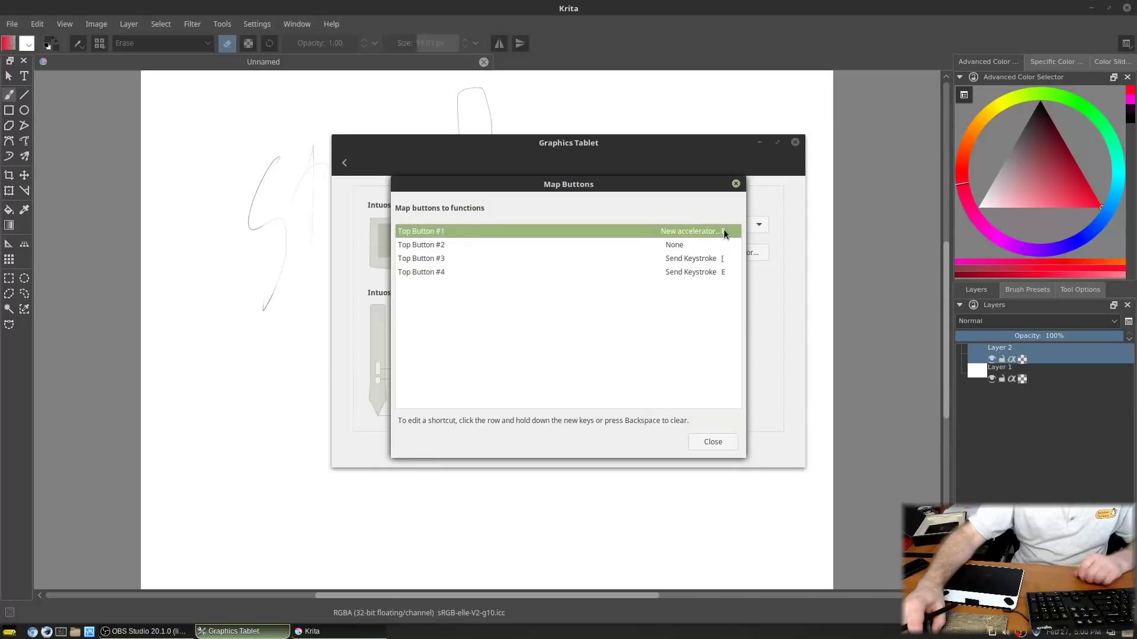
key(bracketright)
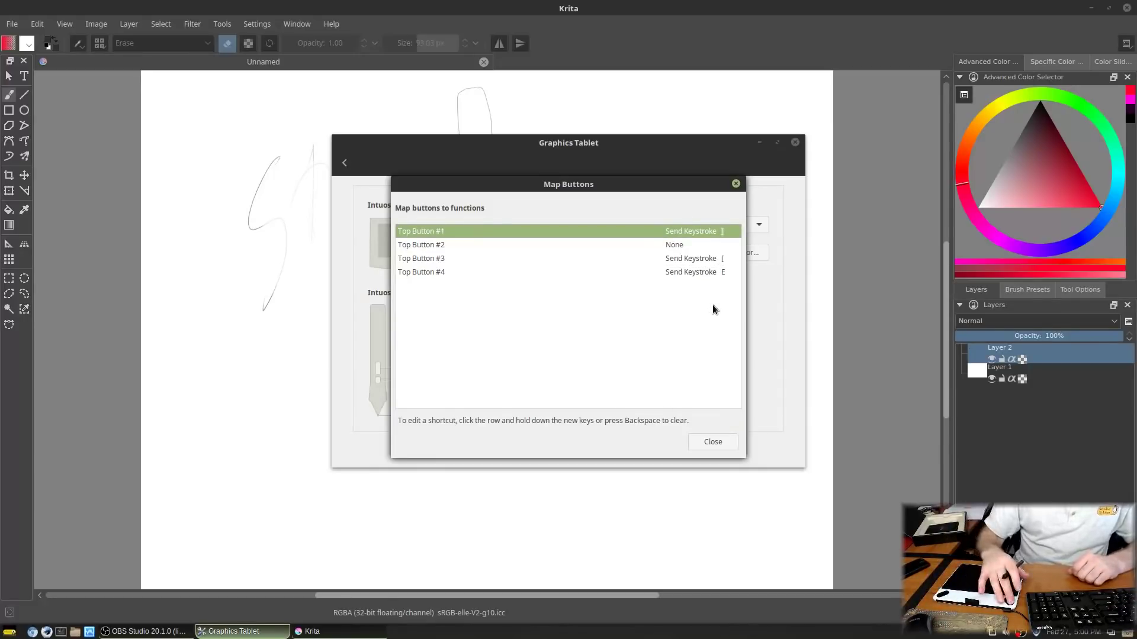
text([[[)
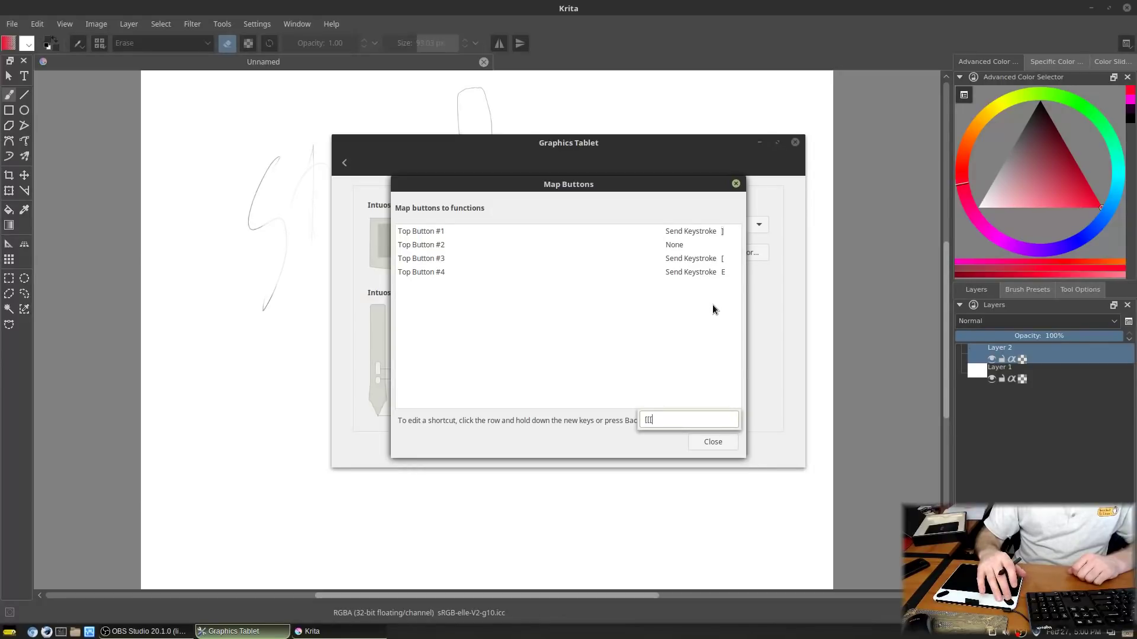
text(]]]]]]])
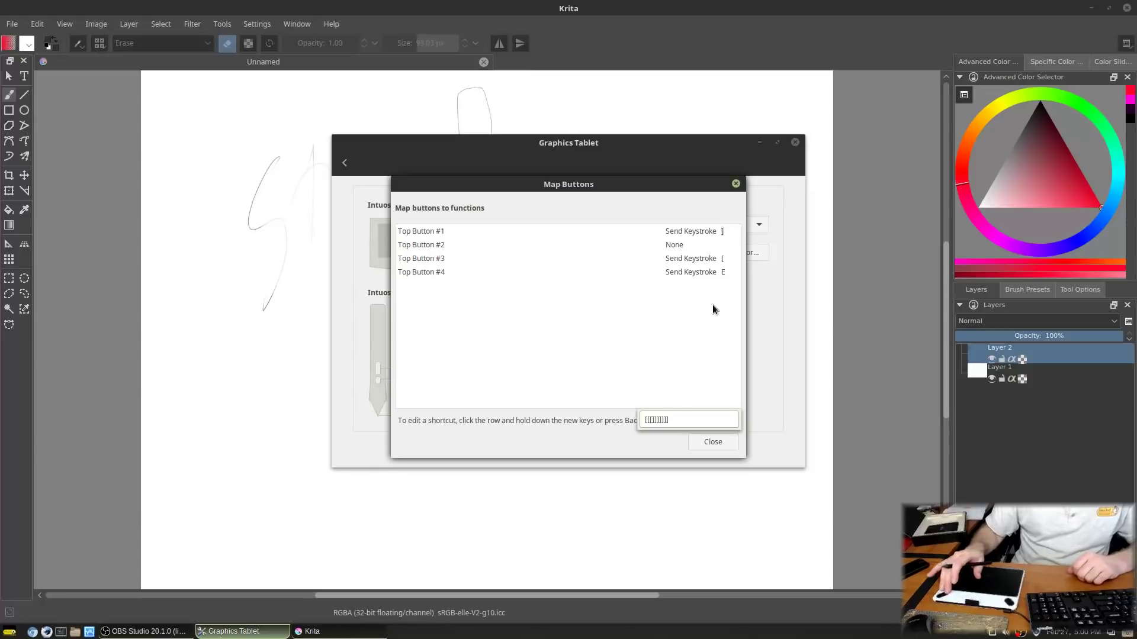
text(eeee)
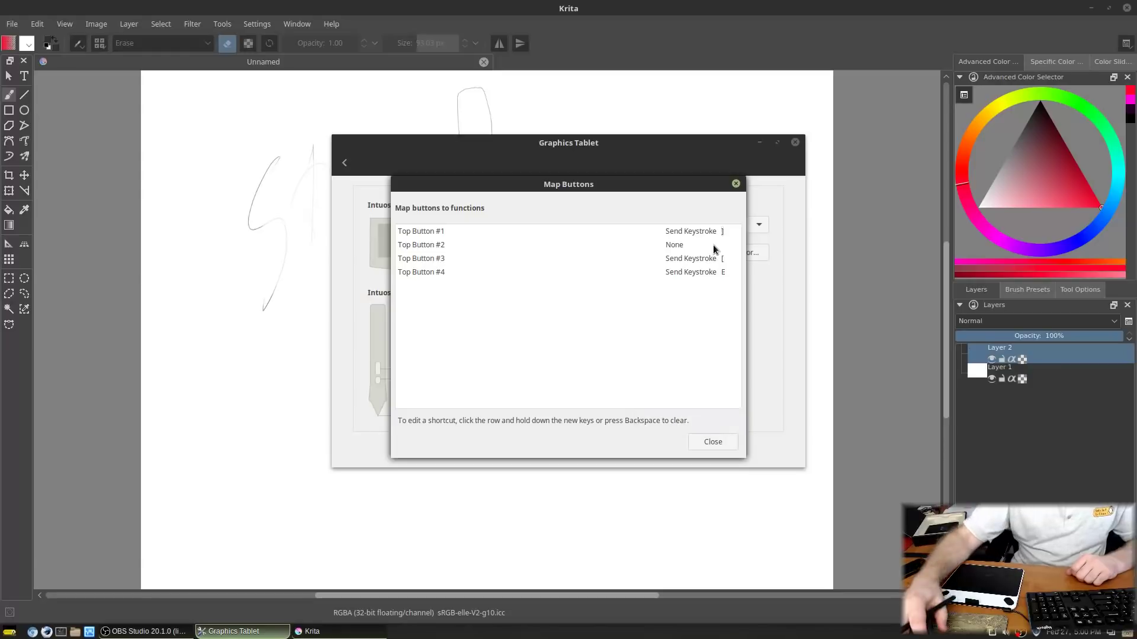
Map Top Button #2 to send the keystroke B, and close the button mapping and Graphics Tablet settings
click(713, 245)
click(723, 244)
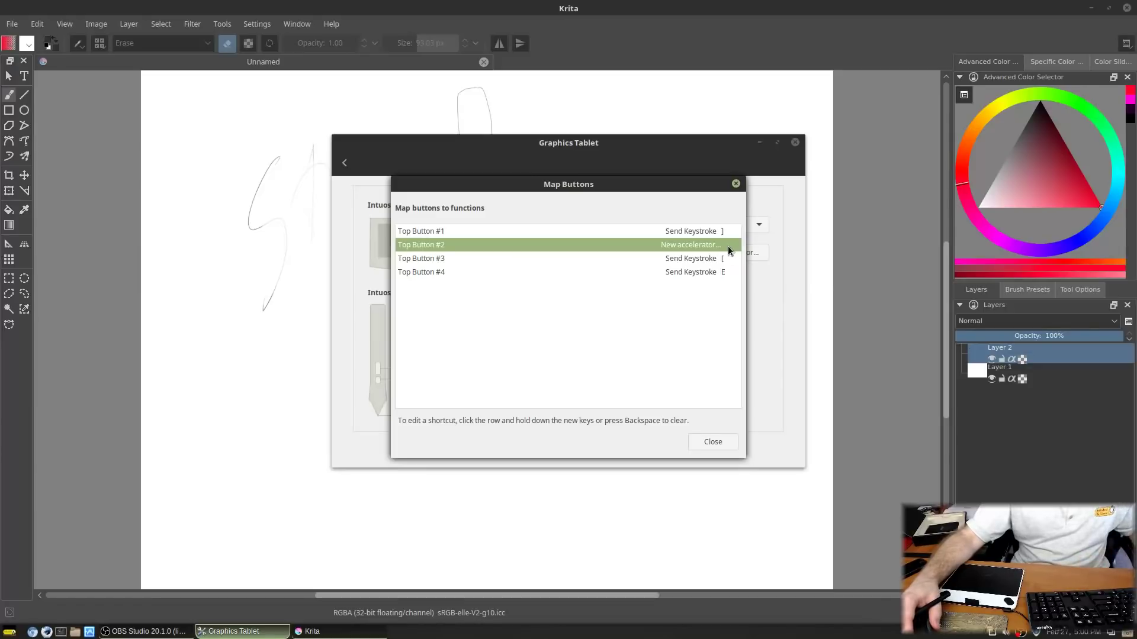
key(b)
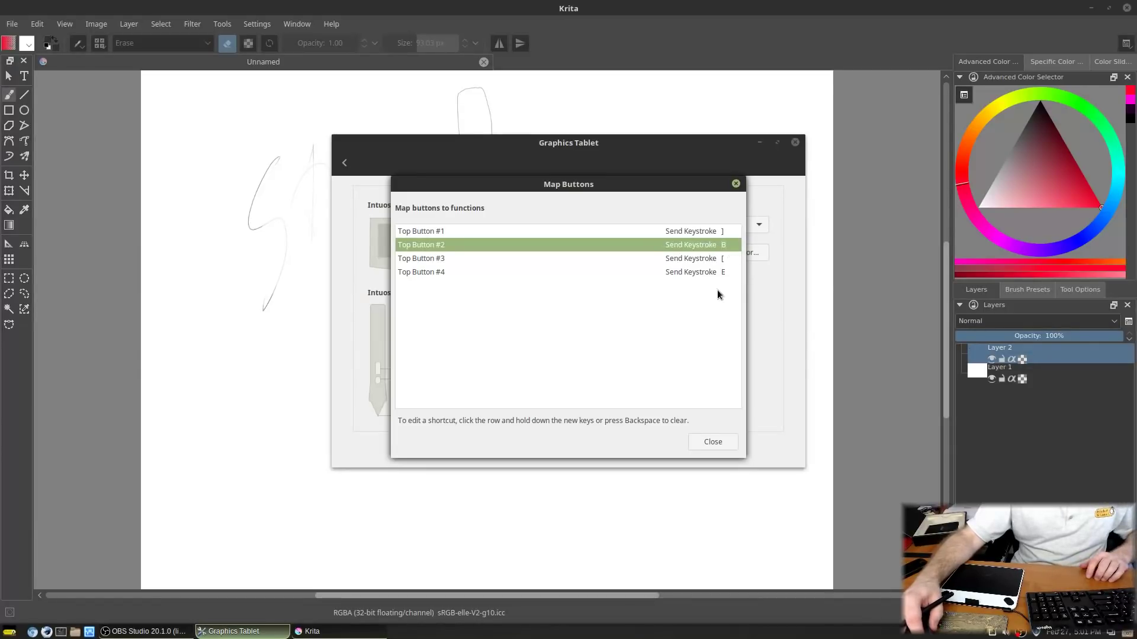
click(695, 258)
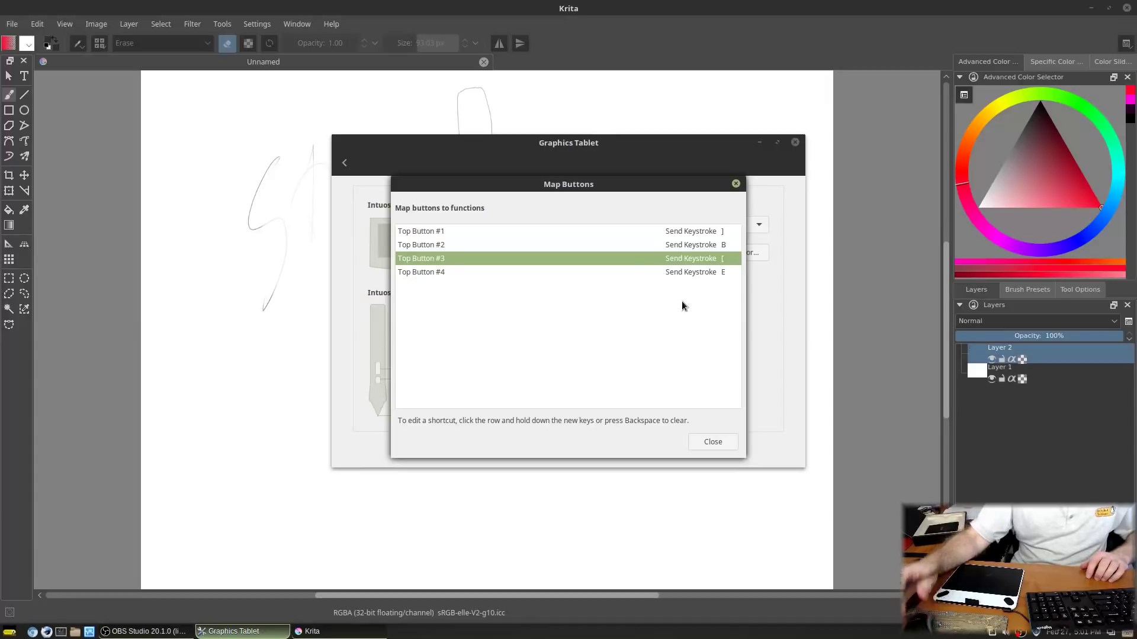
text(ee)
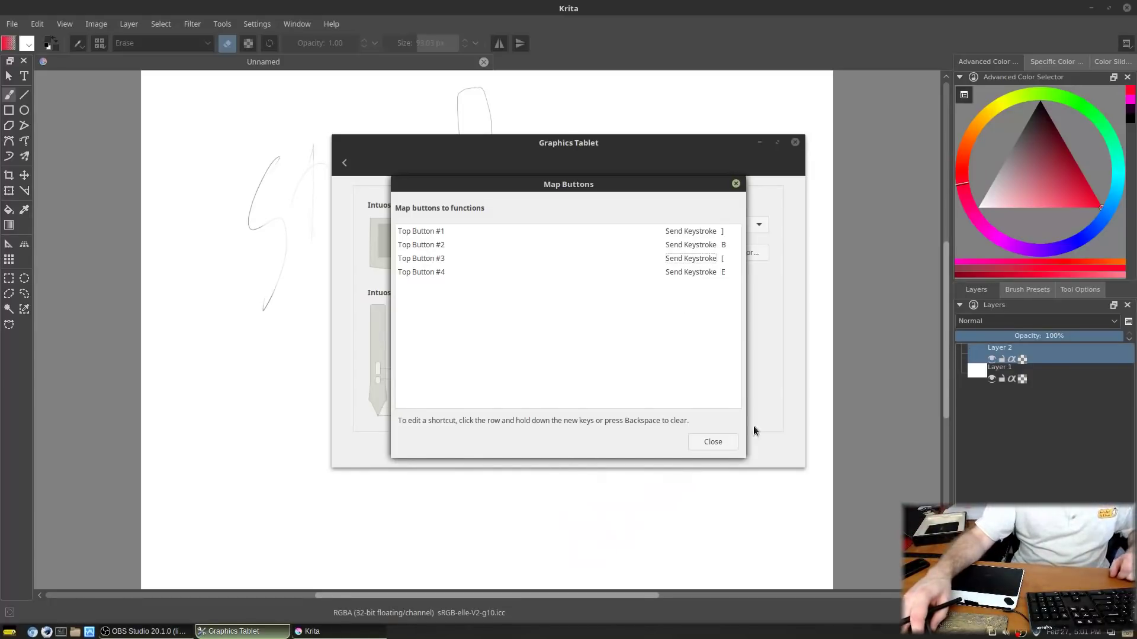
click(735, 440)
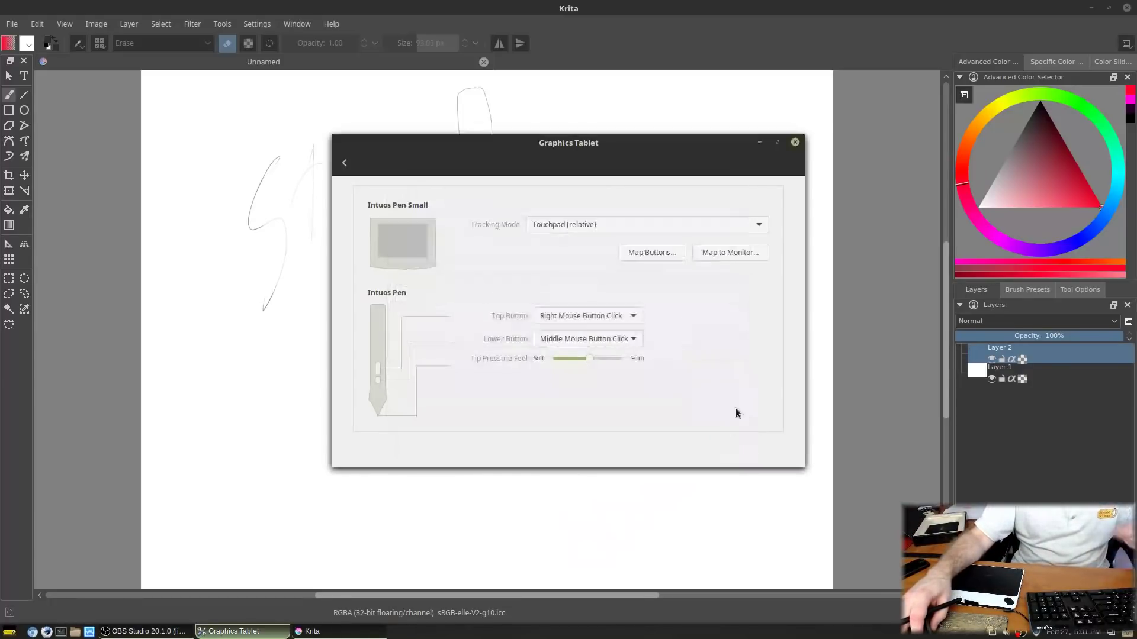
click(794, 144)
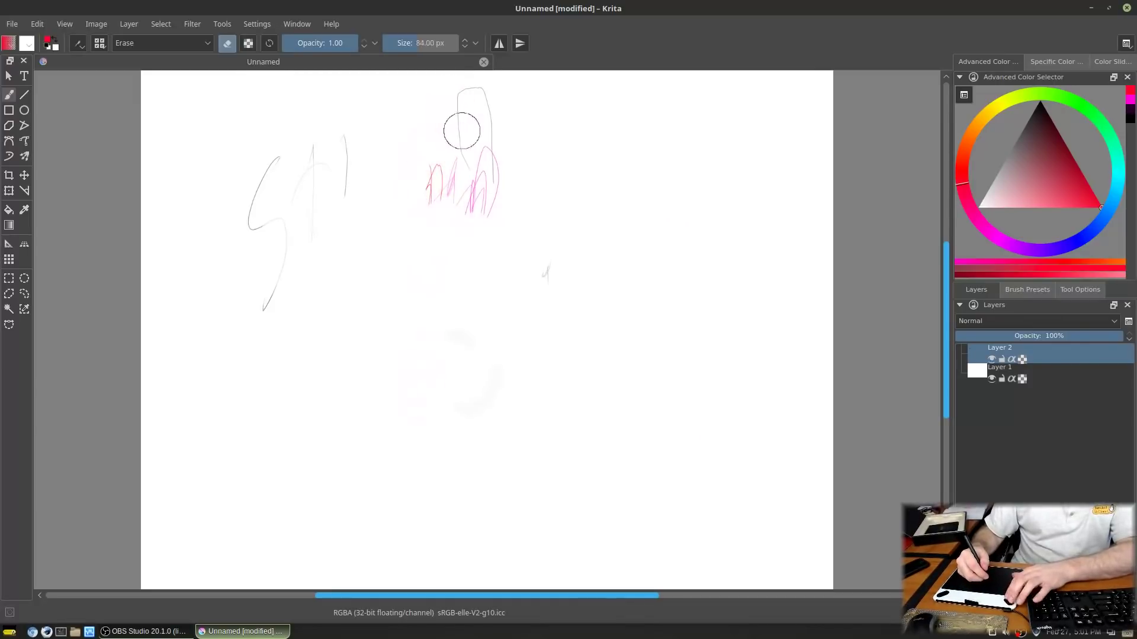
Reduce the eraser size to 22 px in Krita with the tablet button mapped to the [ keystroke
key(bracketleft)
key(bracketleft)
key(bracketleft)
key(bracketleft)
key(bracketleft)
key(bracketleft)
key(bracketleft)
key(bracketleft)
key(bracketleft)
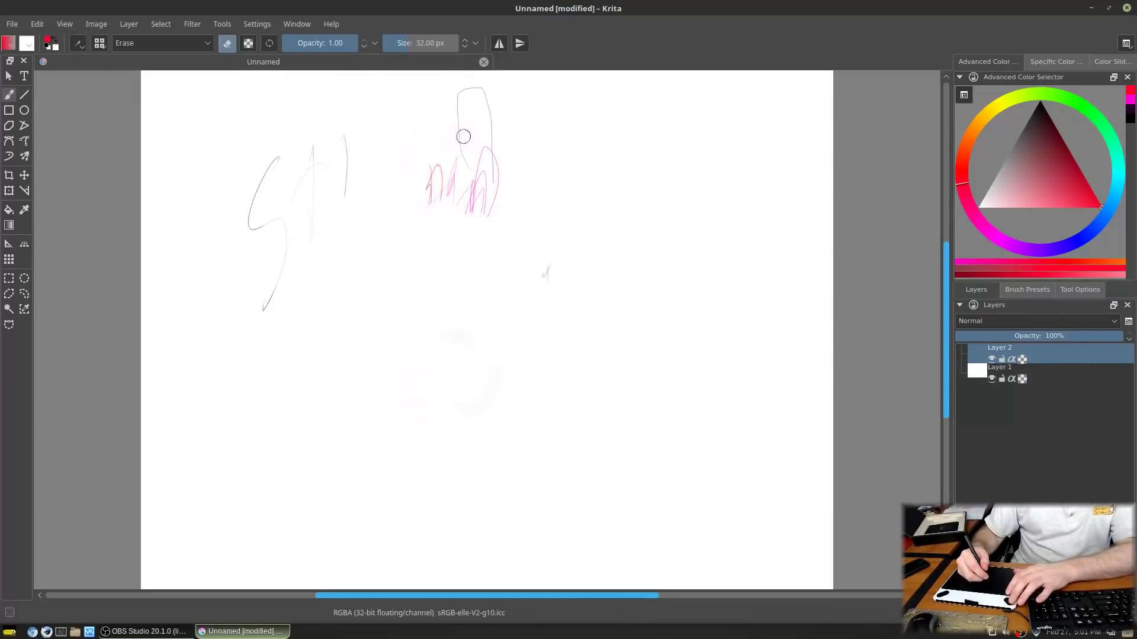
key(bracketleft)
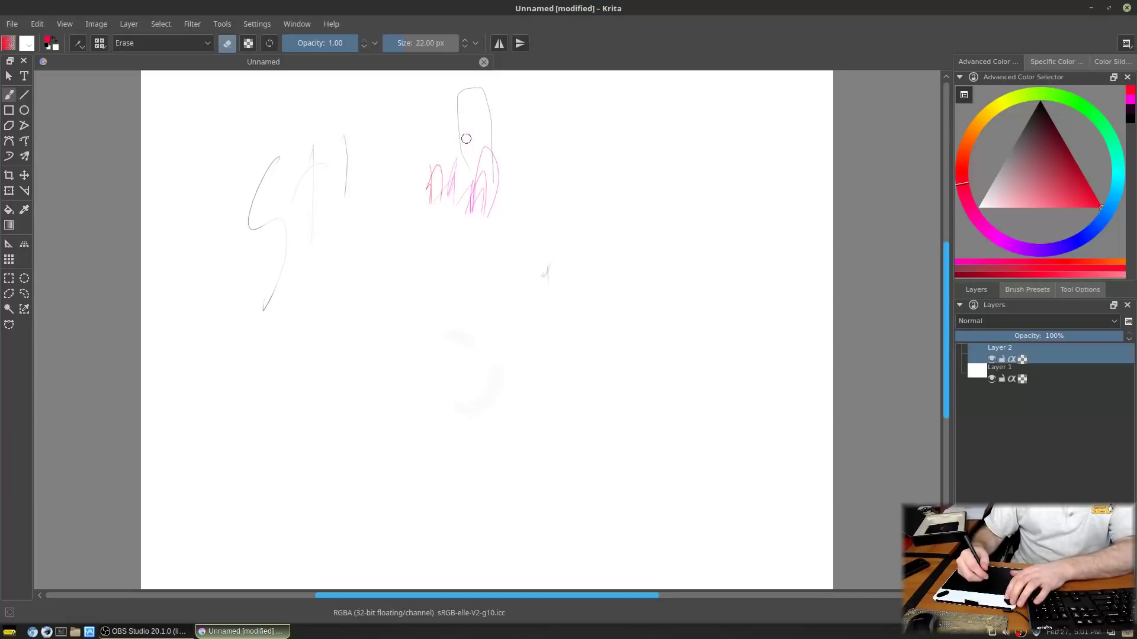
Enlarge the eraser to 59 px and erase the remaining strokes across the upper part of the canvas
key(bracketright)
key(bracketright)
key(bracketright)
key(bracketright)
key(bracketright)
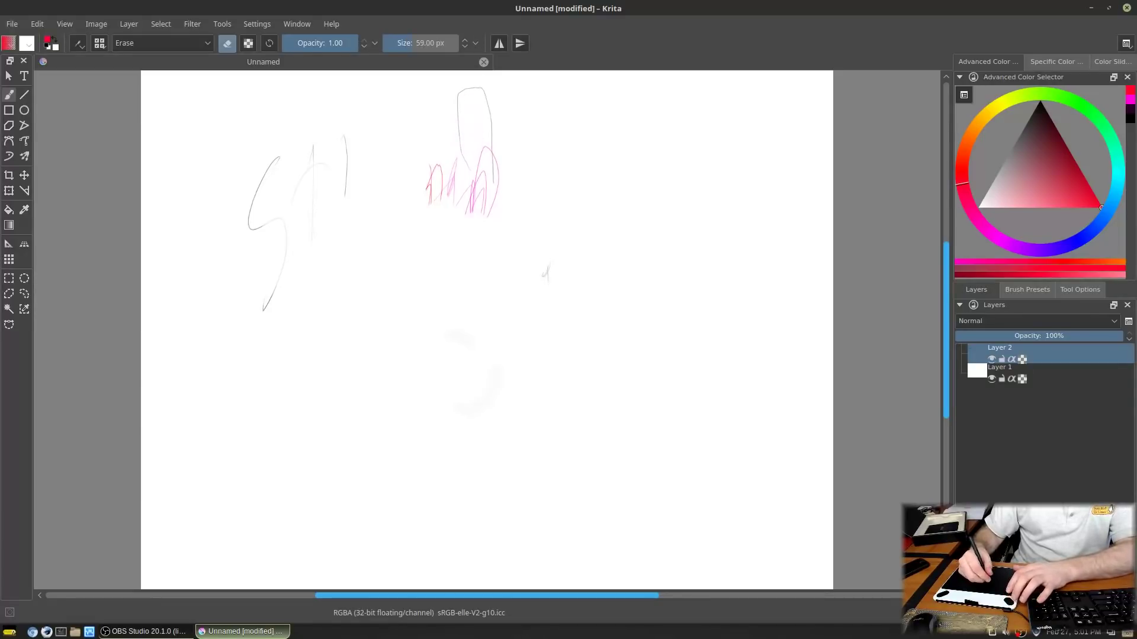
mouse_move(498, 200)
mouse_down()
mouse_move(479, 144)
mouse_move(471, 231)
mouse_move(483, 249)
mouse_move(492, 130)
mouse_move(483, 155)
mouse_move(483, 126)
mouse_move(459, 88)
mouse_move(469, 209)
mouse_move(460, 249)
mouse_move(435, 199)
mouse_move(430, 144)
mouse_move(485, 322)
mouse_move(525, 302)
mouse_move(555, 232)
mouse_move(577, 322)
mouse_move(508, 312)
mouse_move(326, 112)
mouse_move(335, 161)
mouse_move(298, 209)
mouse_move(273, 202)
mouse_move(259, 253)
mouse_move(269, 212)
mouse_move(295, 256)
mouse_move(276, 321)
mouse_move(259, 332)
mouse_move(259, 302)
mouse_move(291, 249)
mouse_move(297, 268)
mouse_move(340, 128)
mouse_up()
Set the brush size to 22 px, turn off eraser mode and draw a looping red stroke on the canvas
key(bracketleft)
key(bracketleft)
key(bracketleft)
key(bracketleft)
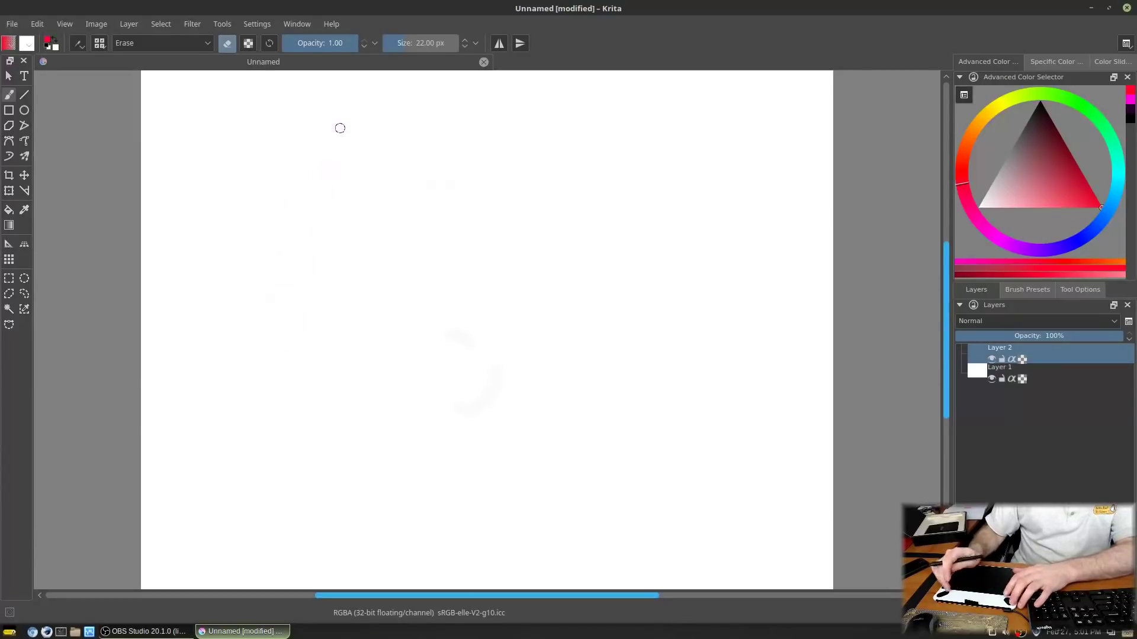
key(e)
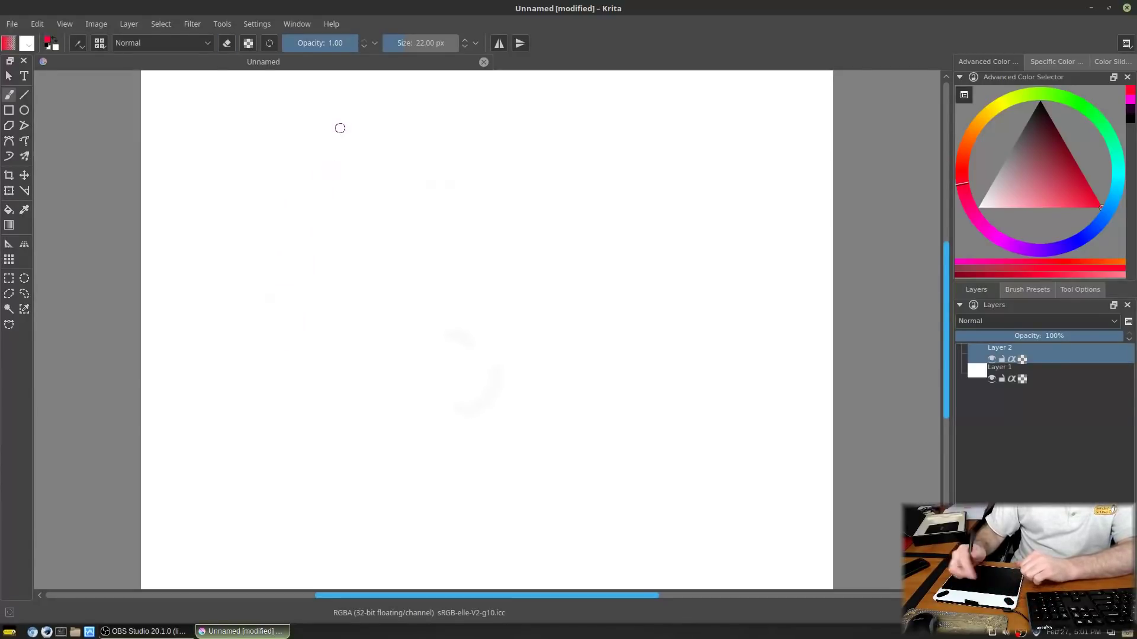
mouse_move(246, 317)
mouse_down()
mouse_move(397, 319)
mouse_move(406, 287)
mouse_up()
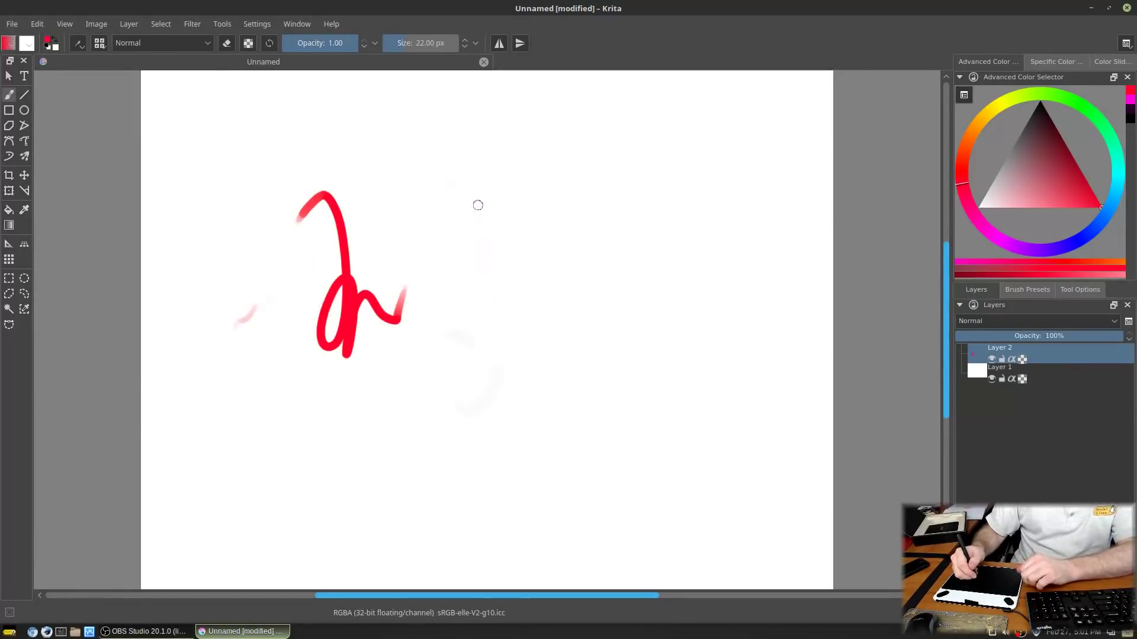
Turn on eraser mode and erase the red strokes, bringing the brush size to 16 px
key(e)
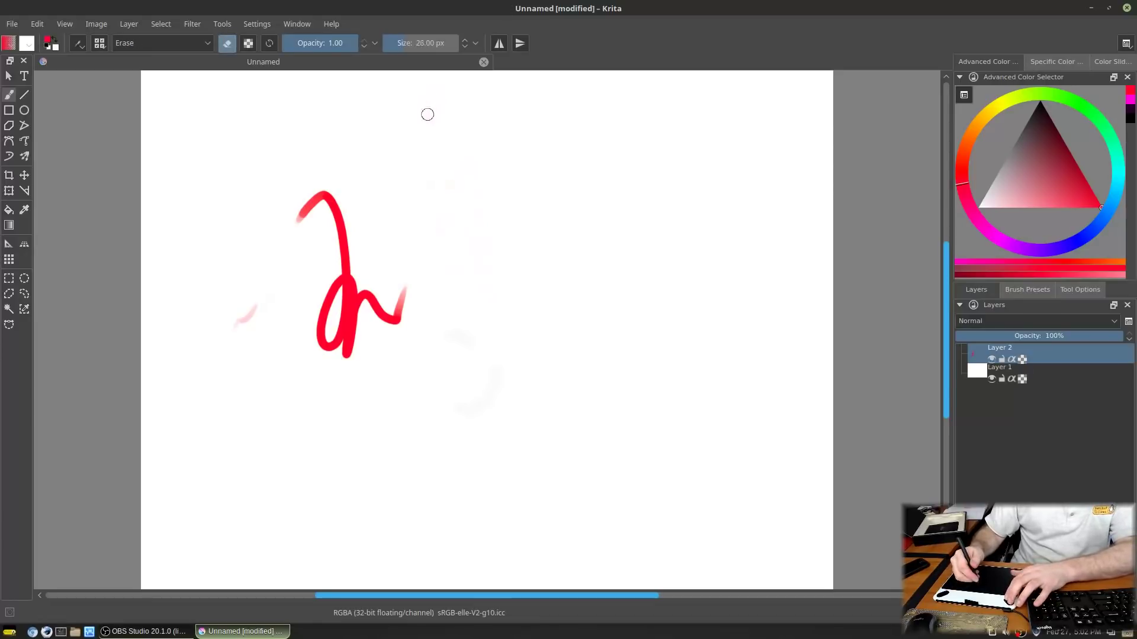
mouse_move(427, 112)
shift+mouse_down()
mouse_move(283, 292)
mouse_move(268, 280)
mouse_move(314, 174)
mouse_move(332, 183)
mouse_move(339, 408)
mouse_move(385, 242)
mouse_move(402, 246)
mouse_move(401, 373)
mouse_move(336, 356)
mouse_move(301, 270)
mouse_move(246, 392)
mouse_move(247, 316)
mouse_move(217, 342)
mouse_move(239, 299)
shift+mouse_up()
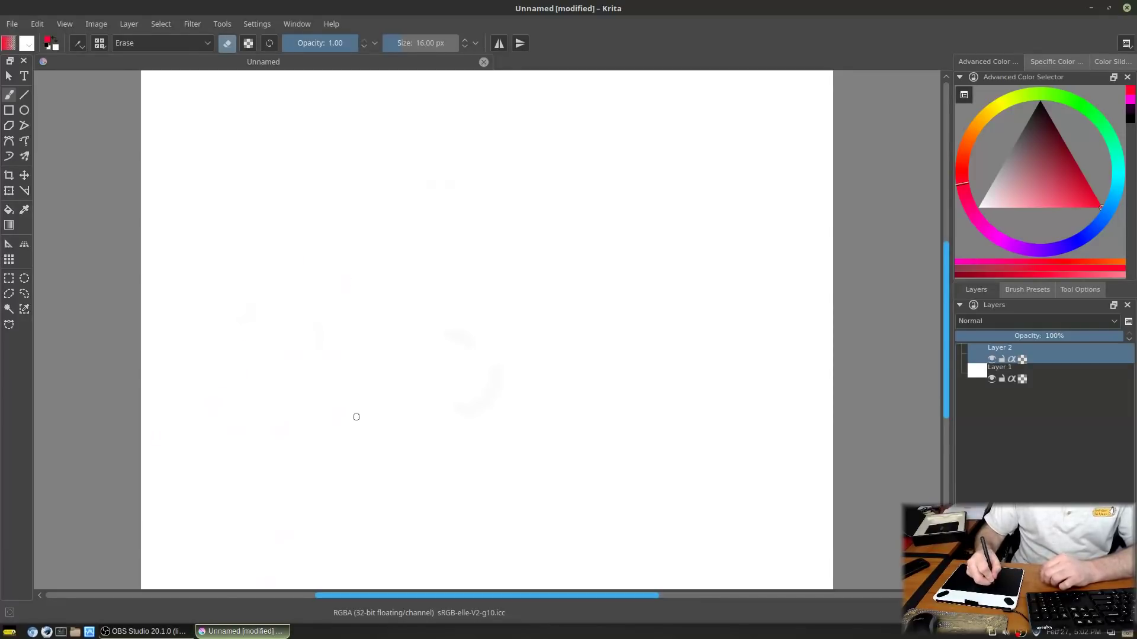
Turn off eraser mode and draw a tall red stroke with smaller red letter-like strokes beside it at 16 px
key(e)
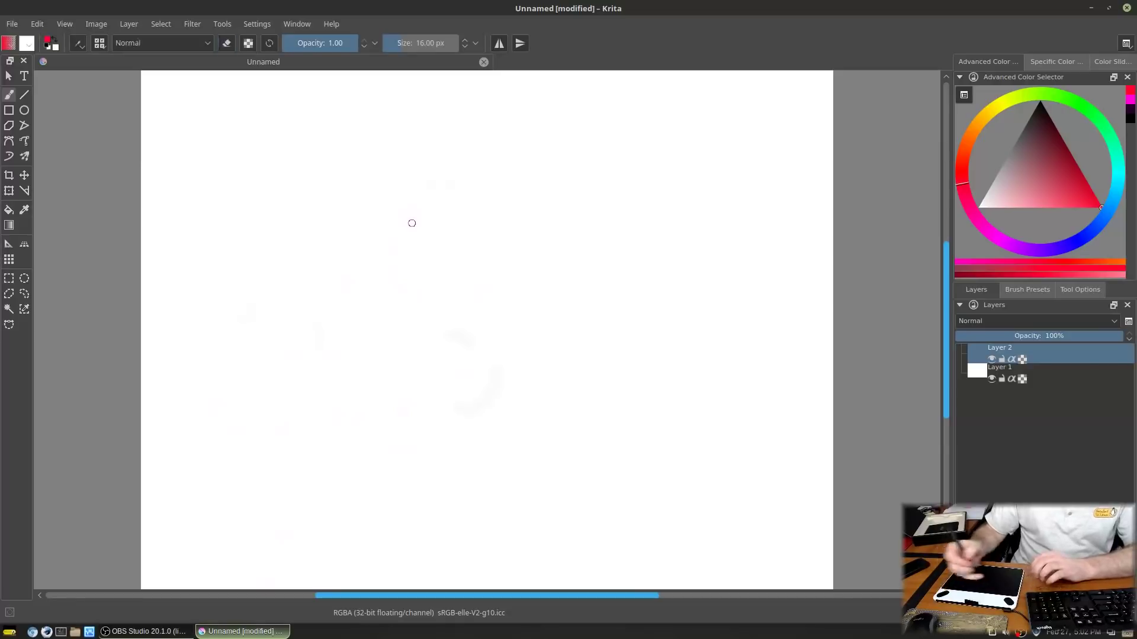
drag(286, 223, 359, 460)
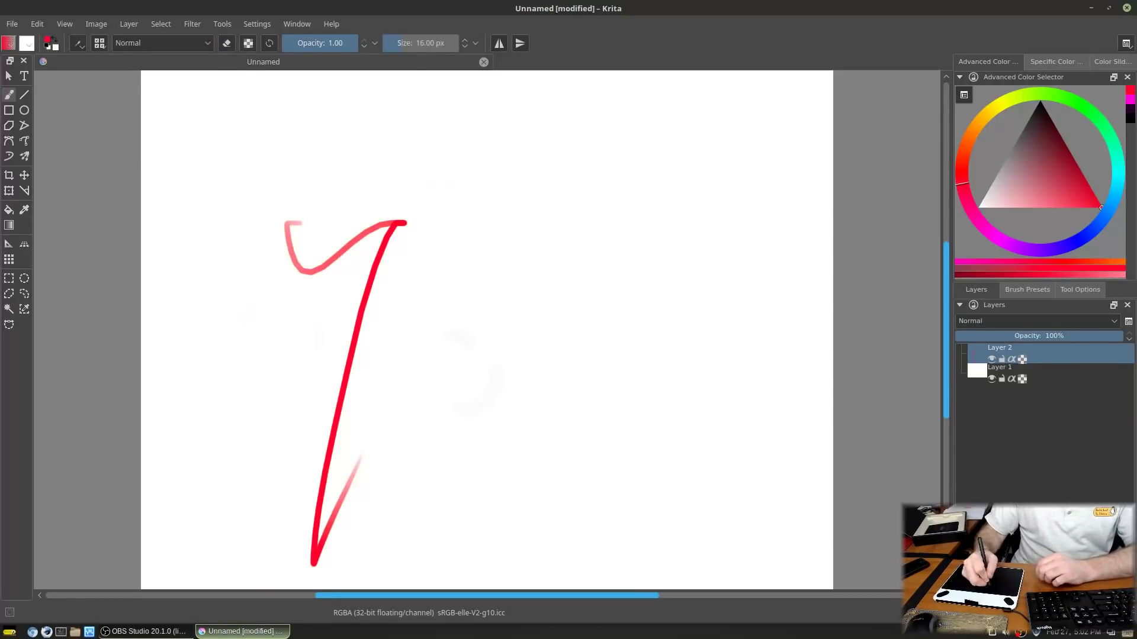
mouse_move(545, 197)
mouse_down()
mouse_move(601, 189)
mouse_move(554, 344)
mouse_up()
mouse_move(629, 191)
mouse_down()
mouse_move(678, 249)
mouse_move(727, 269)
mouse_up()
Test panning the canvas with the pen and zoom in on the red strokes
scroll(493, 597, right, 2)
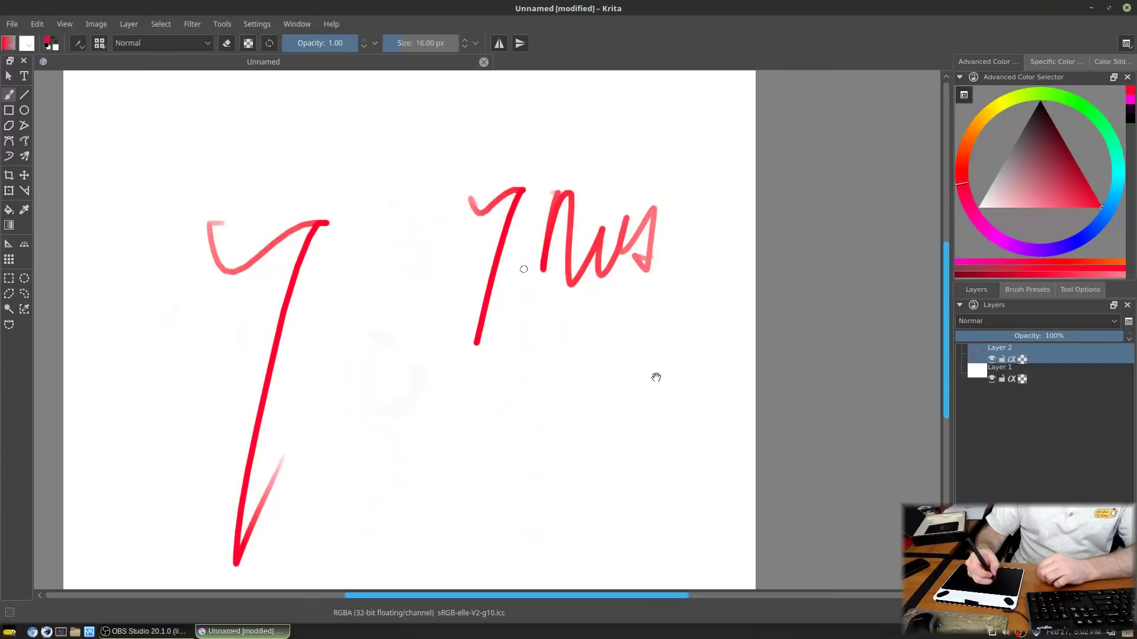
mouse_move(655, 377)
mouse_down()
mouse_move(583, 399)
mouse_move(580, 285)
mouse_move(573, 355)
mouse_move(539, 273)
mouse_move(552, 311)
mouse_move(513, 355)
mouse_move(560, 300)
mouse_move(612, 314)
mouse_move(615, 329)
mouse_up()
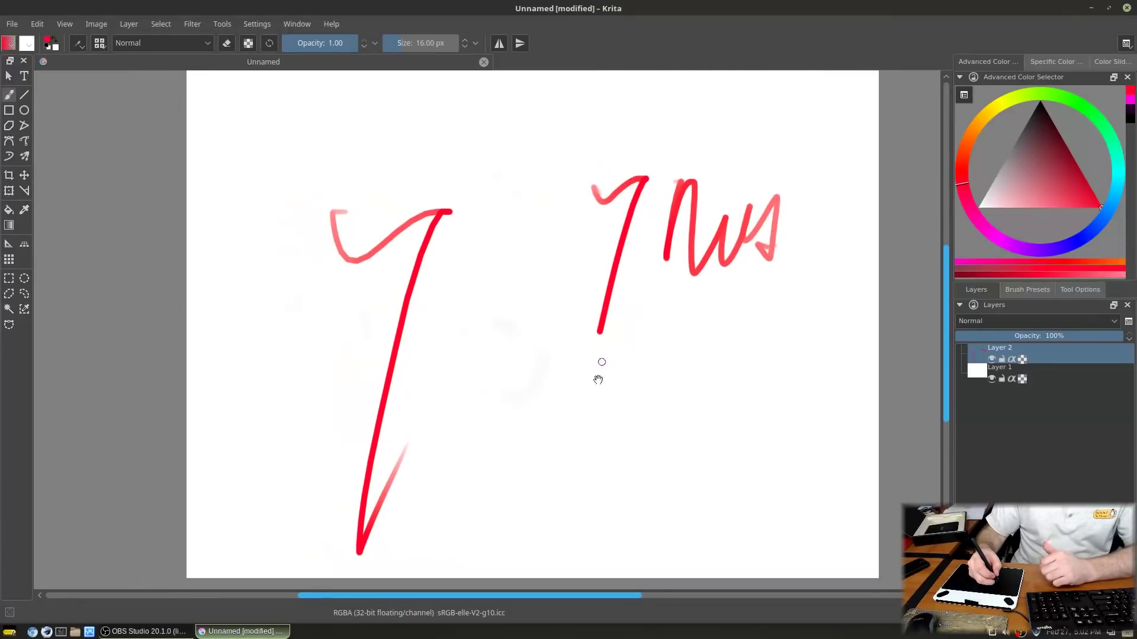
mouse_move(598, 380)
mouse_down()
mouse_move(609, 332)
mouse_move(606, 353)
mouse_move(600, 282)
mouse_move(598, 340)
mouse_move(578, 233)
mouse_up()
key(alt+F3)
key(Escape)
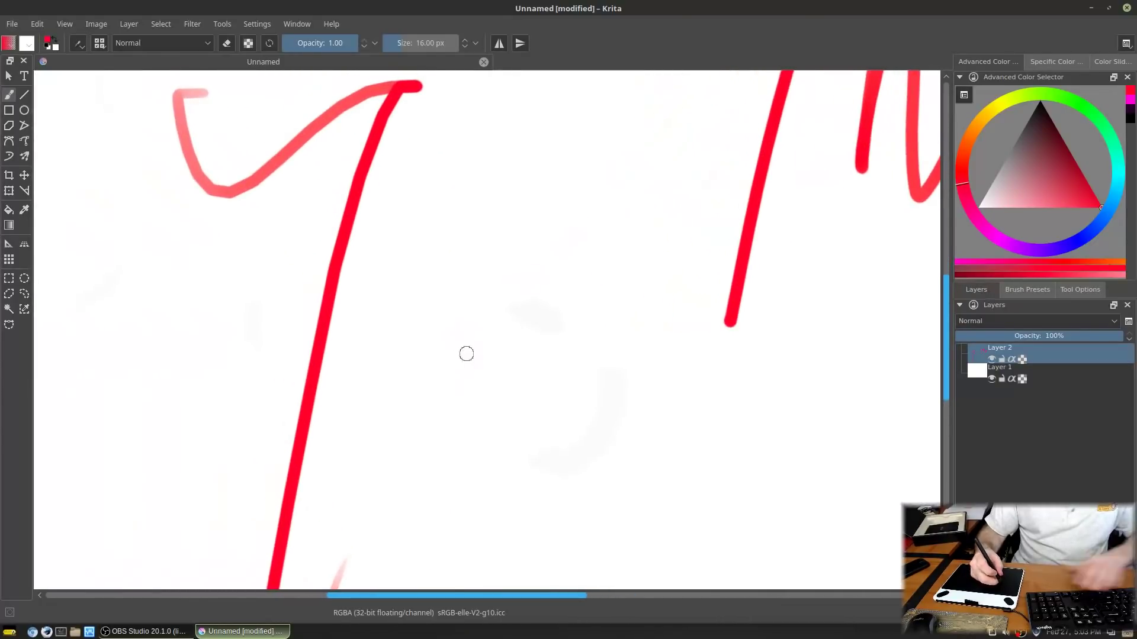
Enlarge the brush size, then reduce it to 9 px
key(bracketright)
key(bracketright)
key(bracketright)
key(bracketleft)
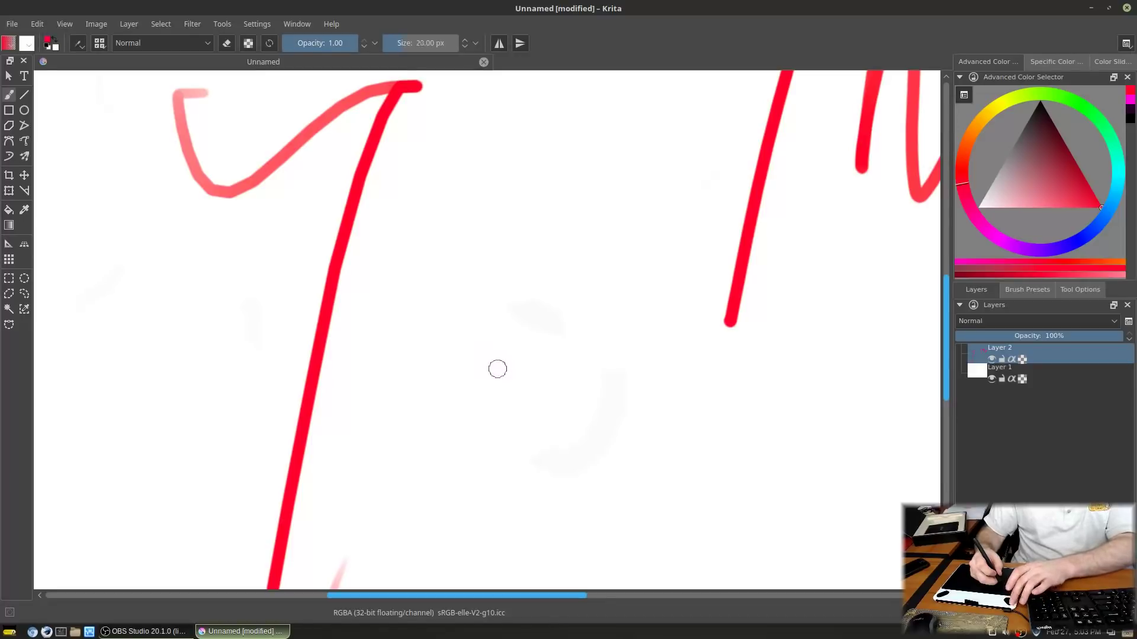
key(bracketleft)
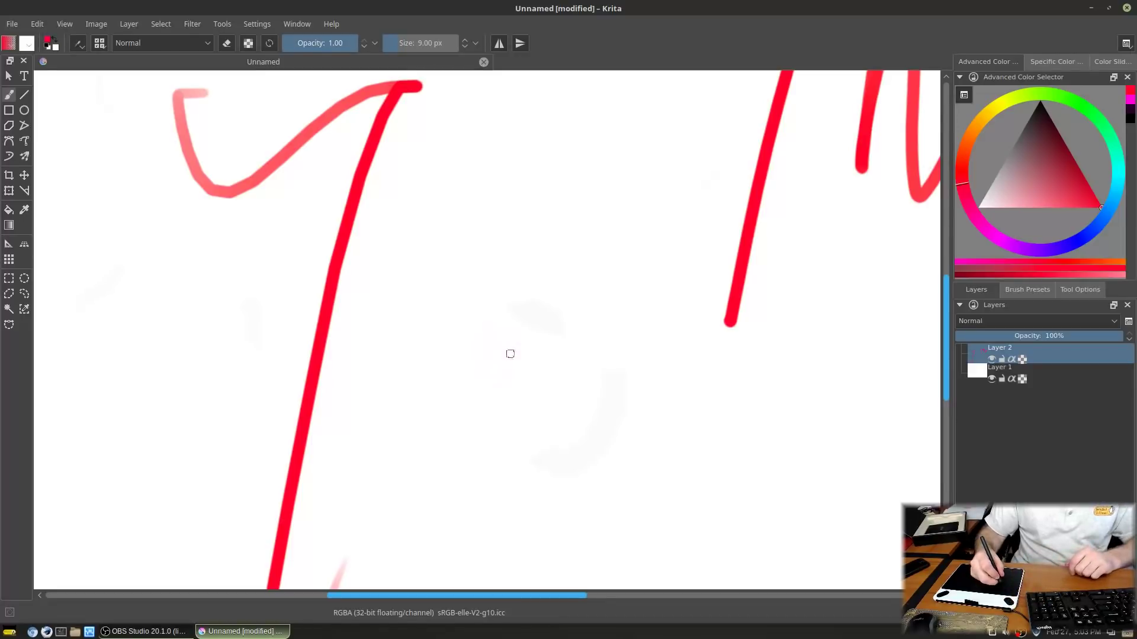
Handwrite a few small red words at 9 px between the tall strokes and test the canvas view control
drag(462, 392, 496, 438)
mouse_move(526, 305)
mouse_down()
mouse_move(570, 383)
mouse_move(632, 330)
mouse_up()
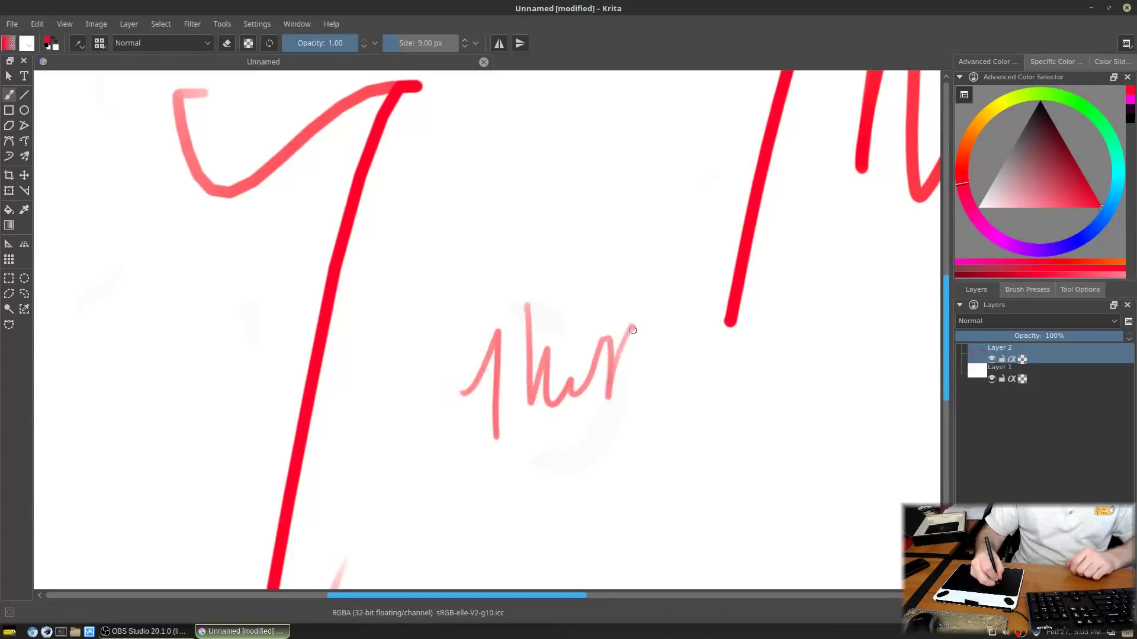
mouse_move(539, 452)
mouse_down()
mouse_move(554, 471)
mouse_move(585, 441)
mouse_up()
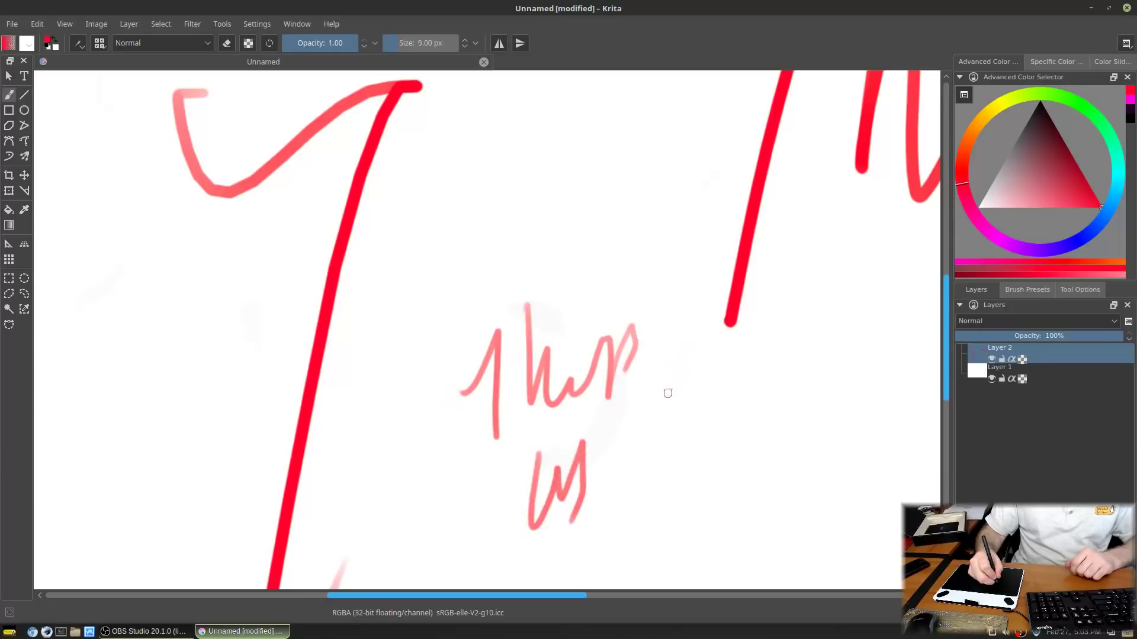
mouse_move(663, 413)
mouse_down()
mouse_move(679, 448)
mouse_move(743, 365)
mouse_move(745, 404)
mouse_move(772, 354)
mouse_move(803, 391)
mouse_move(779, 488)
mouse_move(796, 505)
mouse_up()
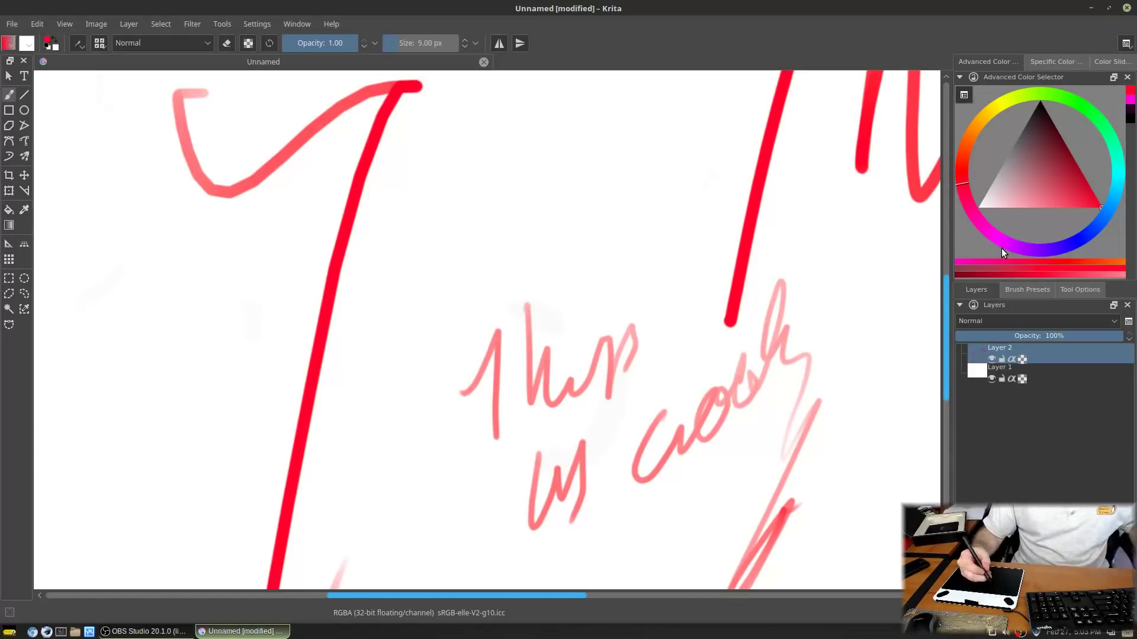
middle_click(1001, 248)
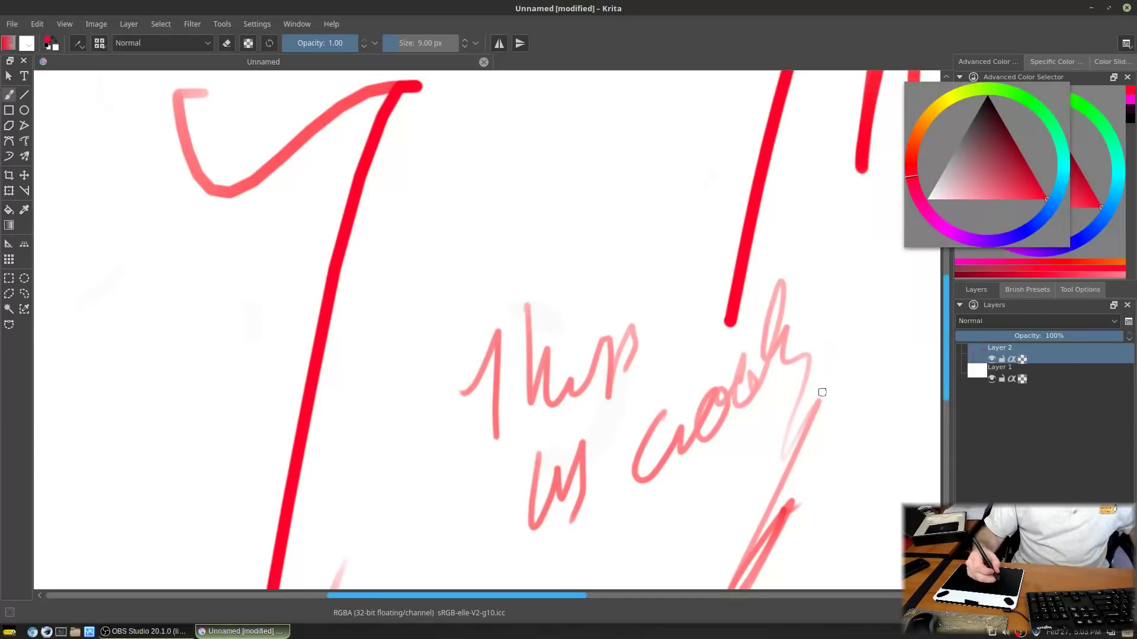
mouse_move(792, 389)
mouse_down()
mouse_move(806, 485)
mouse_move(759, 390)
mouse_move(758, 474)
mouse_move(754, 378)
mouse_move(748, 462)
mouse_move(718, 376)
mouse_up()
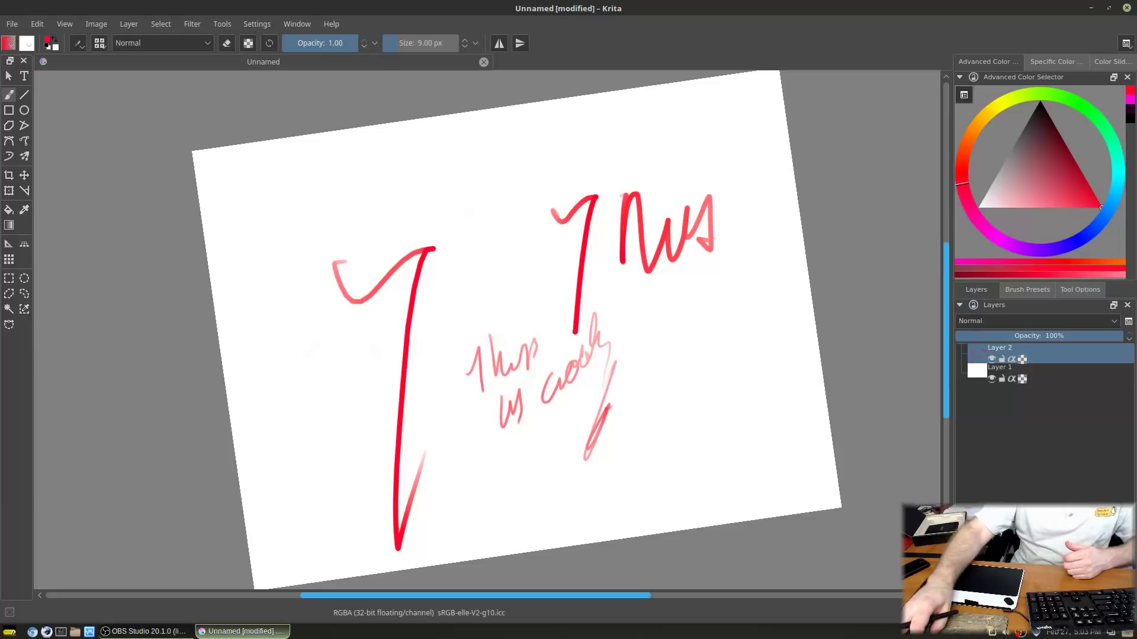
Close Krita without saving the drawing and launch Inkscape
click(1128, 8)
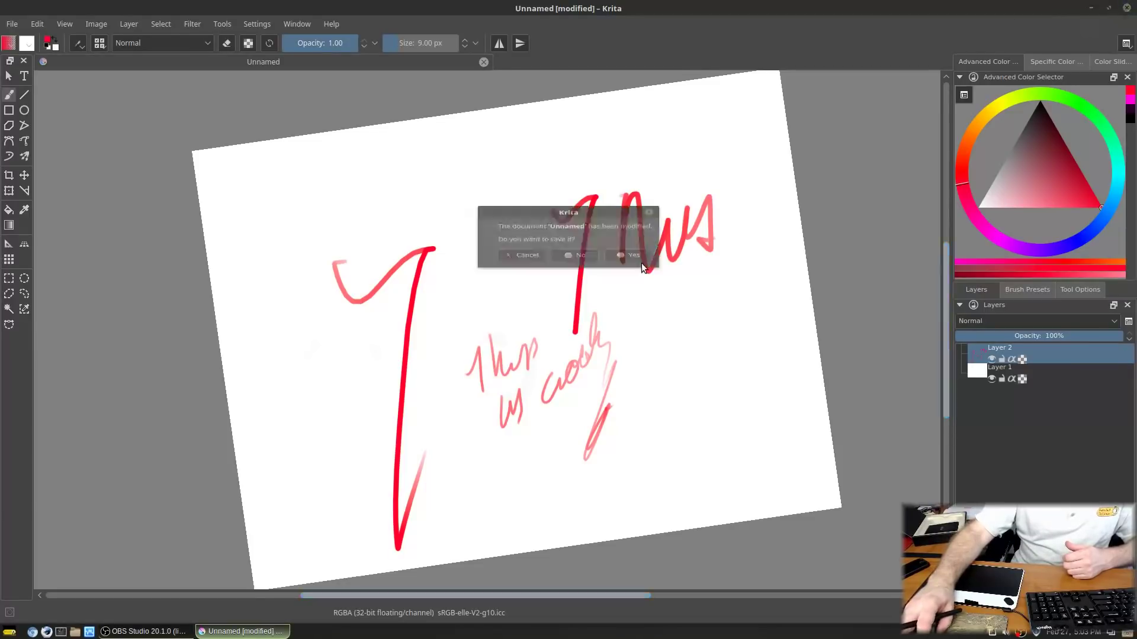
click(588, 266)
key(super)
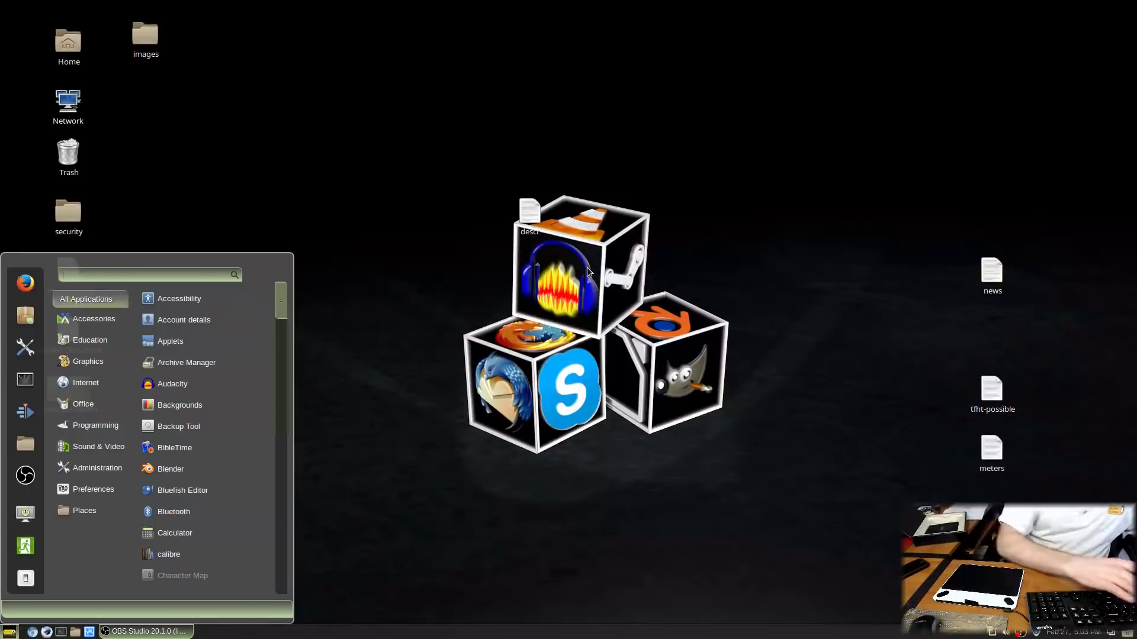
text(ink)
key(Return)
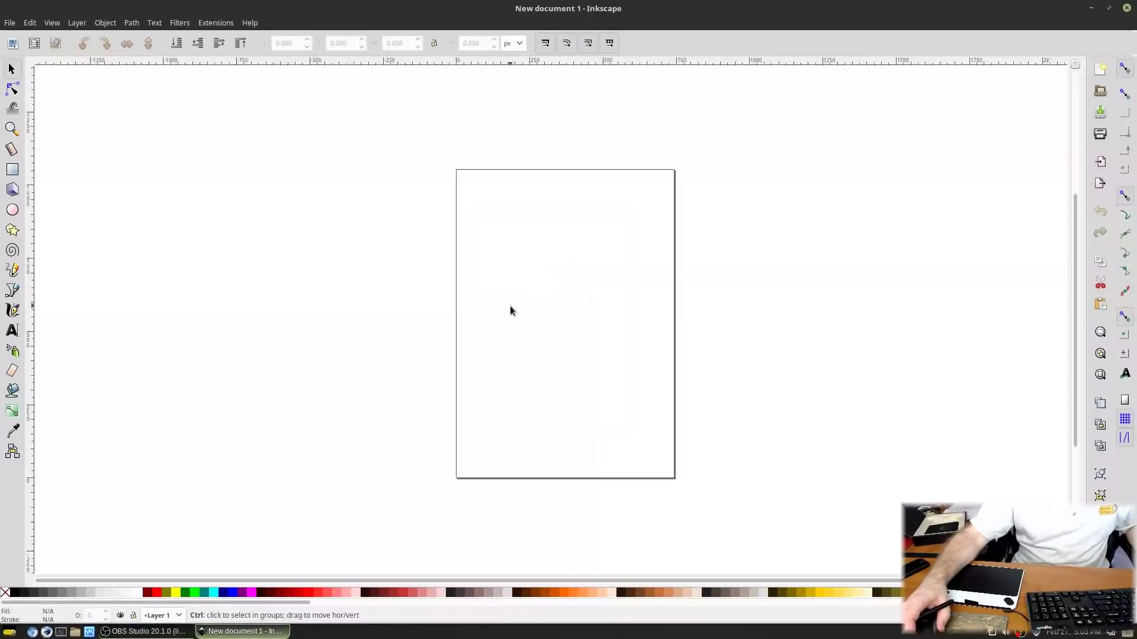
Test zooming and panning the blank page in Inkscape
ctrl+scroll(511, 316, up, 2)
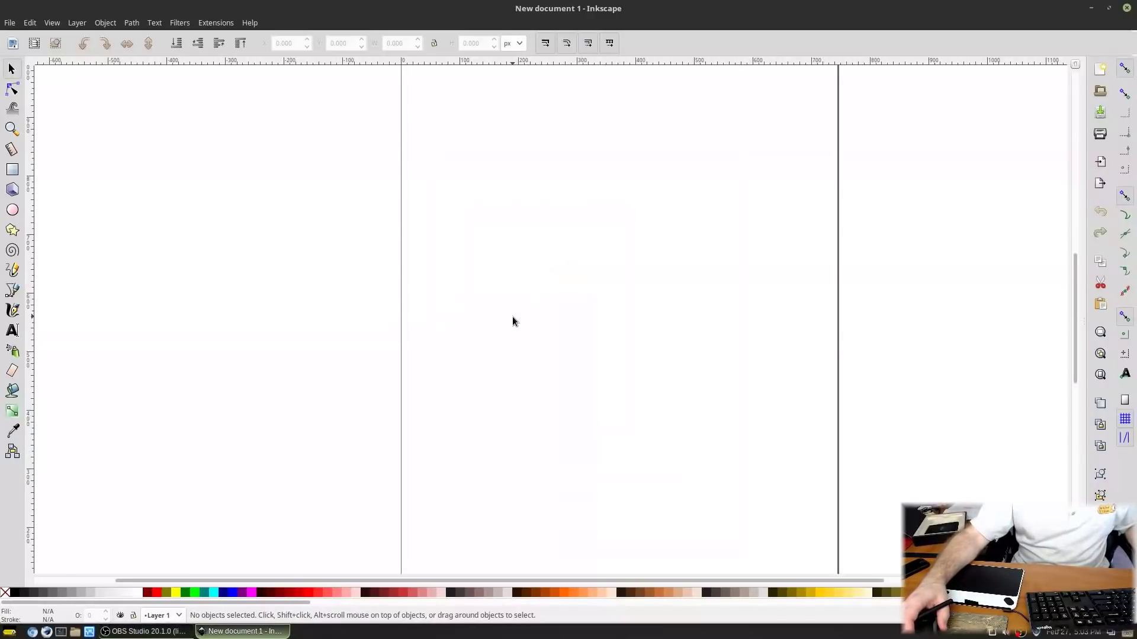
ctrl+scroll(512, 318, up, 1)
ctrl+scroll(520, 335, up, 1)
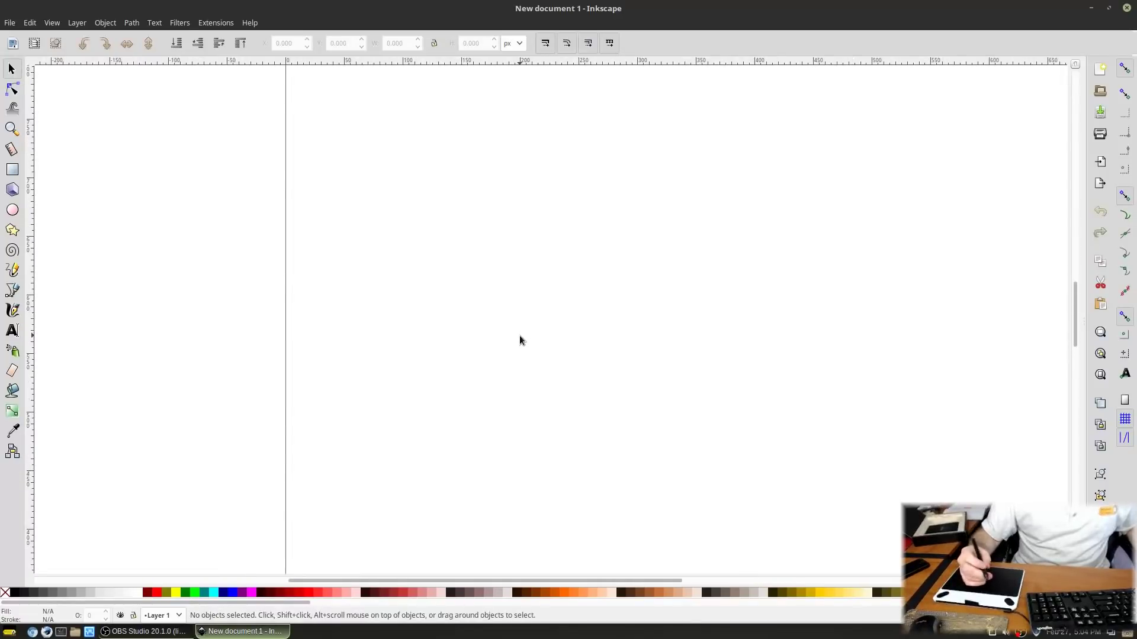
drag(520, 340, 495, 300)
scroll(497, 299, down, 4)
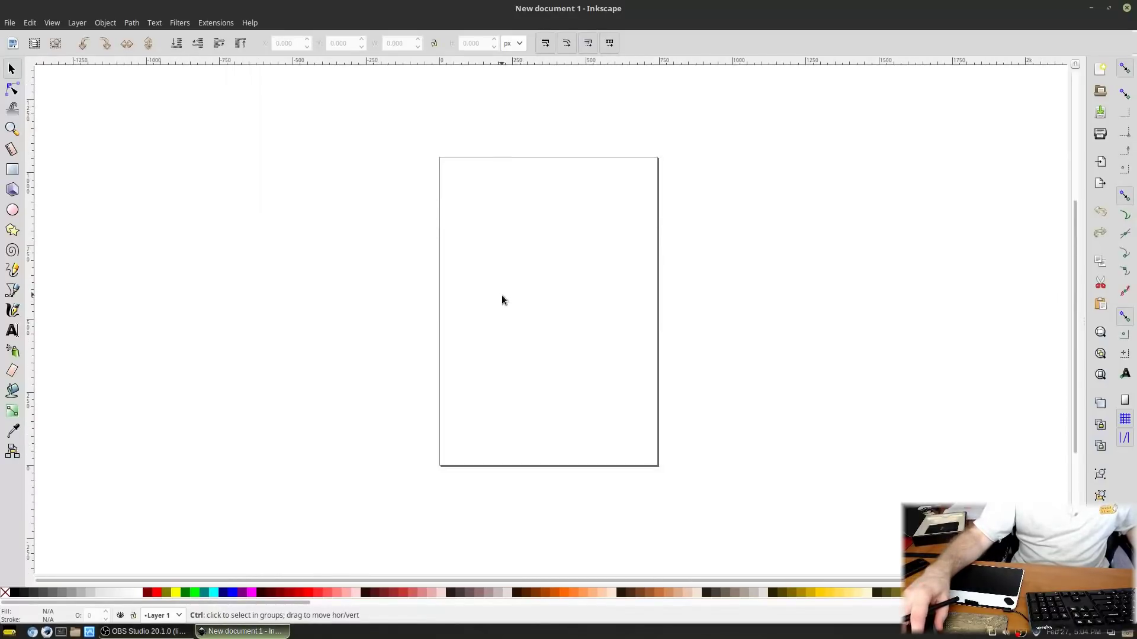
drag(500, 299, 480, 290)
scroll(499, 252, up, 10)
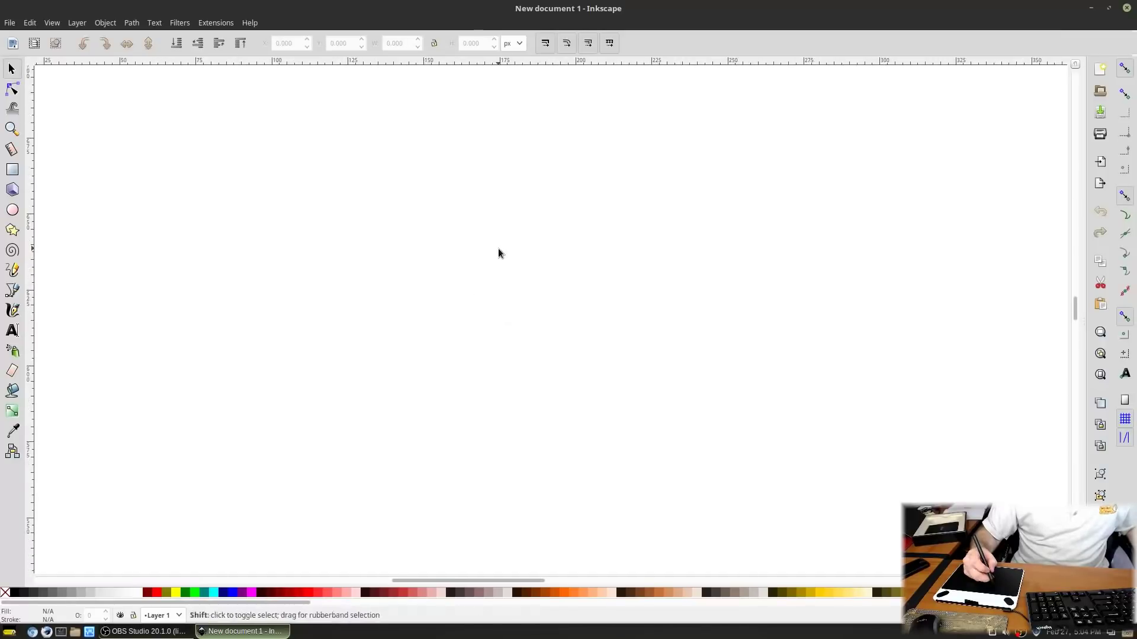
alt+right_click(509, 236)
click(513, 253)
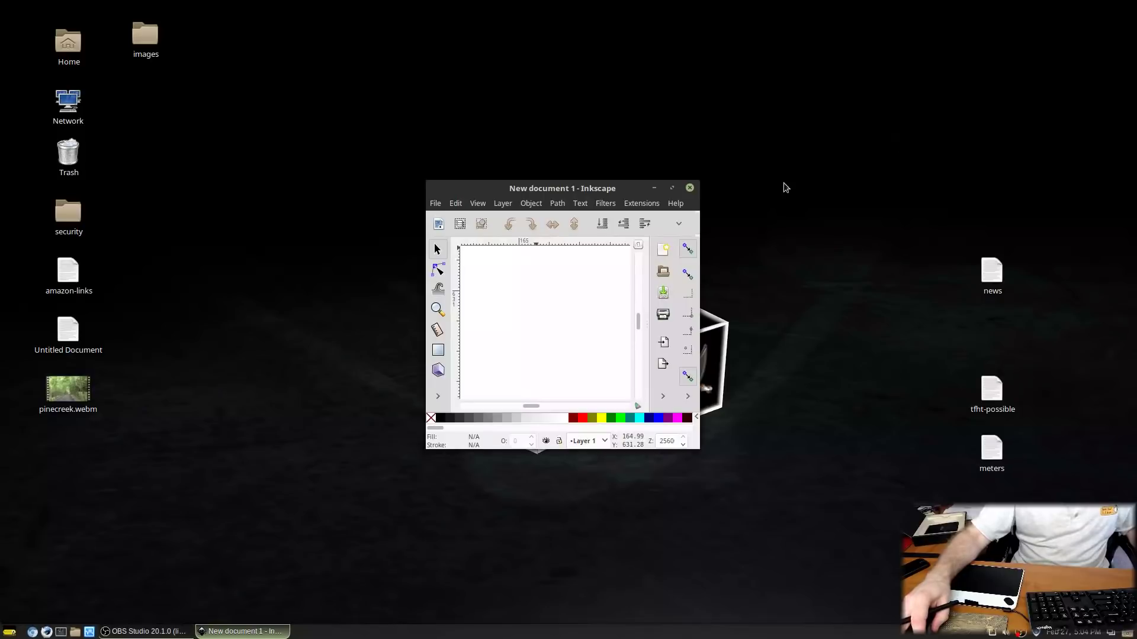
click(672, 189)
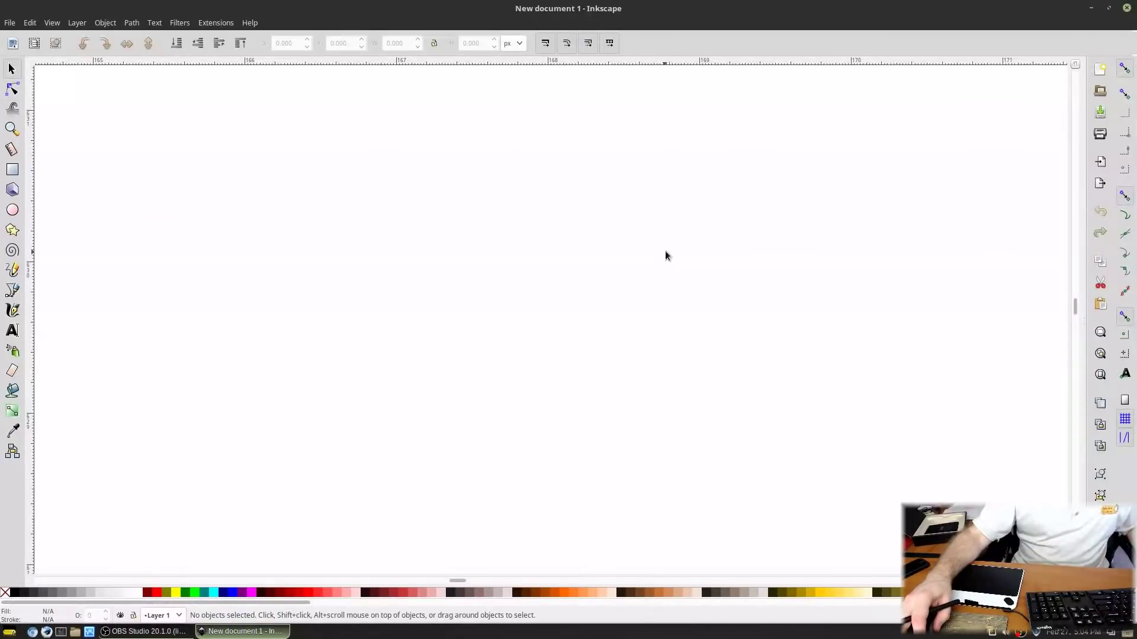
Draw a closed, rounded Bezier path about 200 px wide in the upper-left part of the page
scroll(595, 268, down, 2)
key(ctrl)
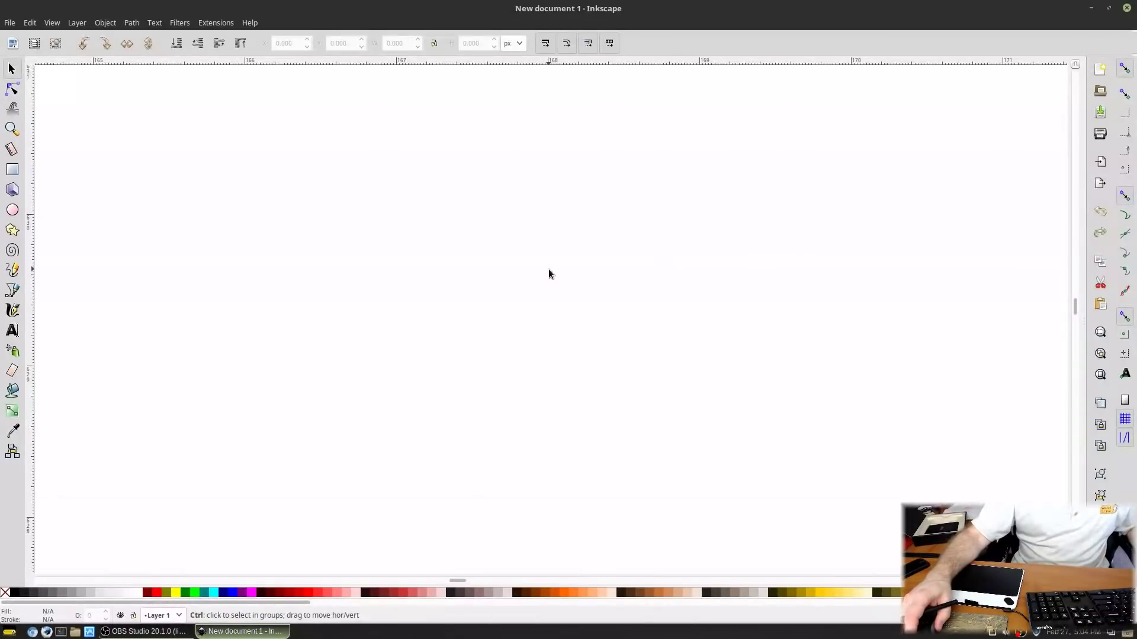
scroll(549, 275, down, 10)
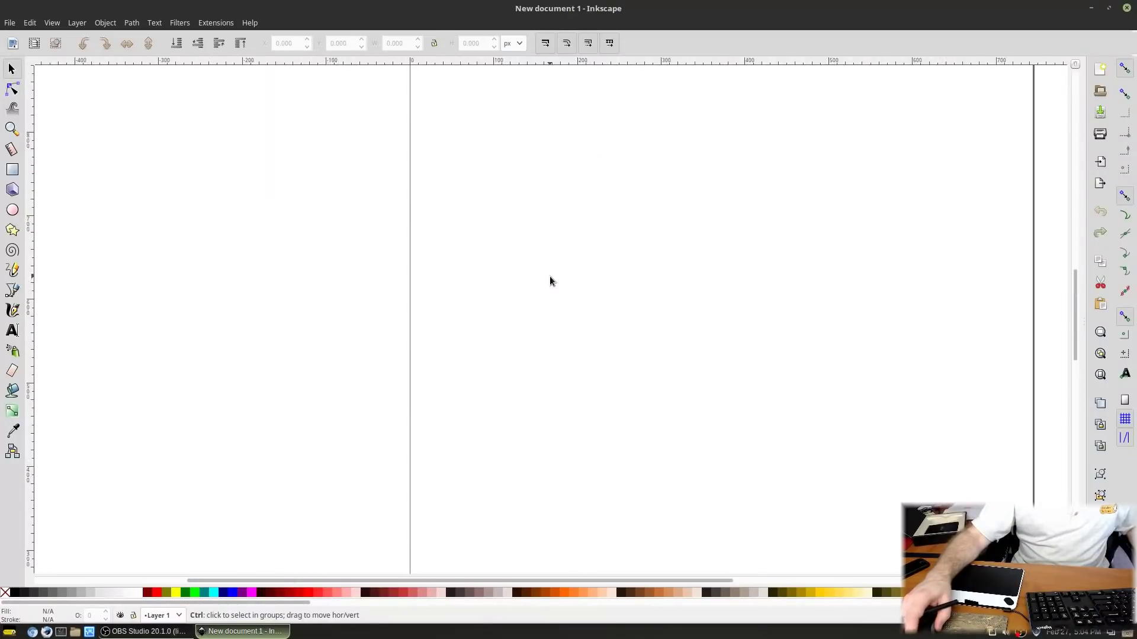
scroll(550, 276, down, 2)
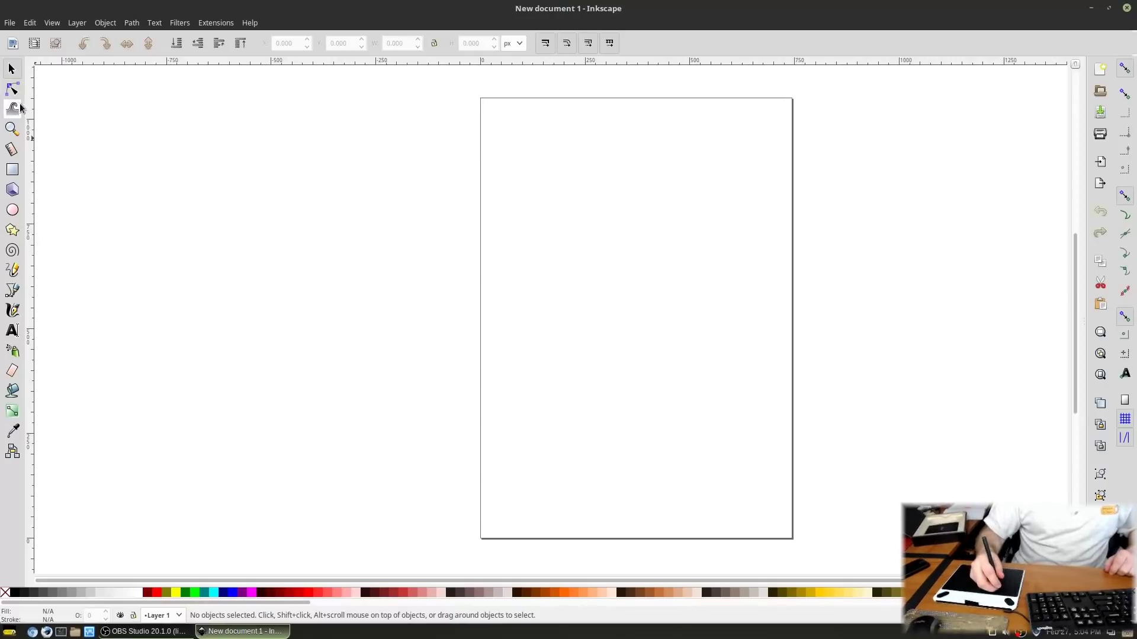
click(12, 289)
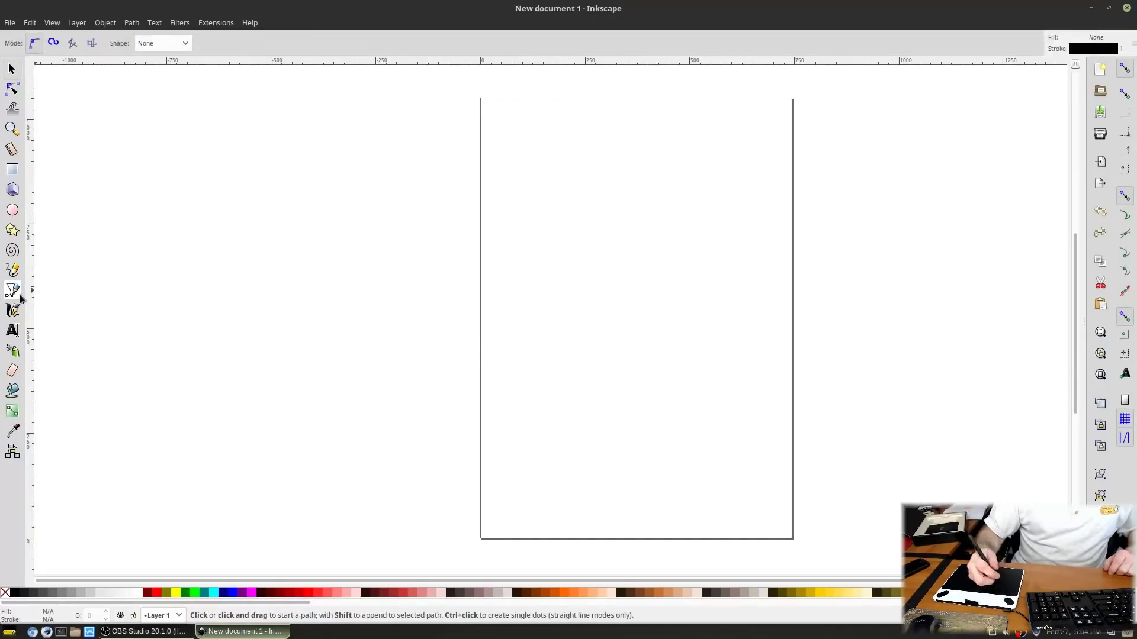
click(549, 199)
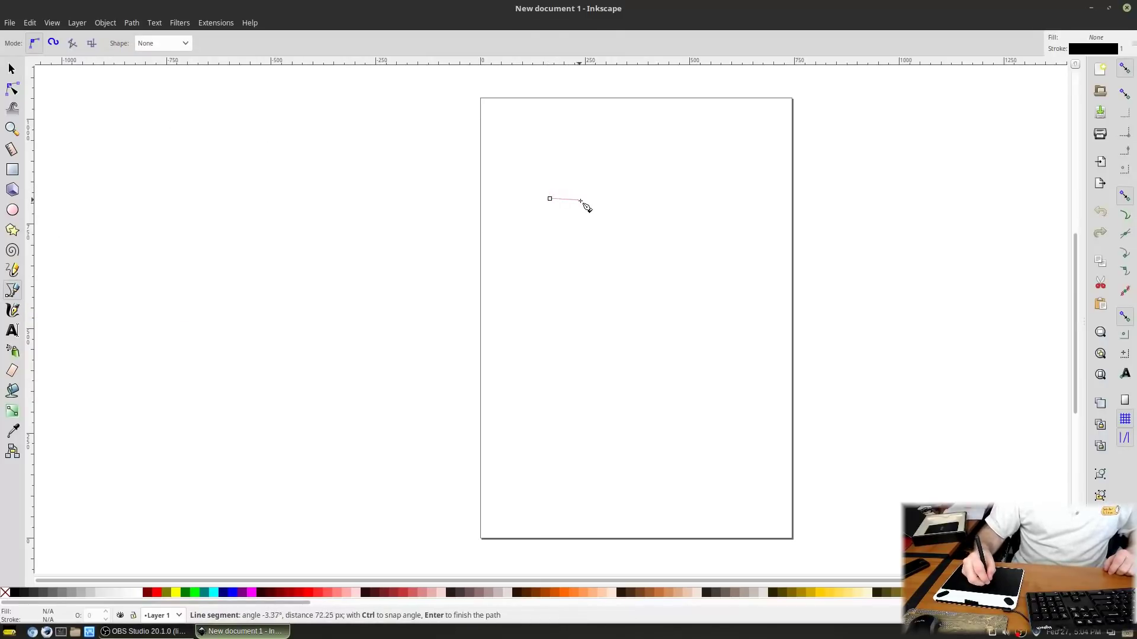
drag(581, 202, 600, 210)
drag(605, 248, 585, 294)
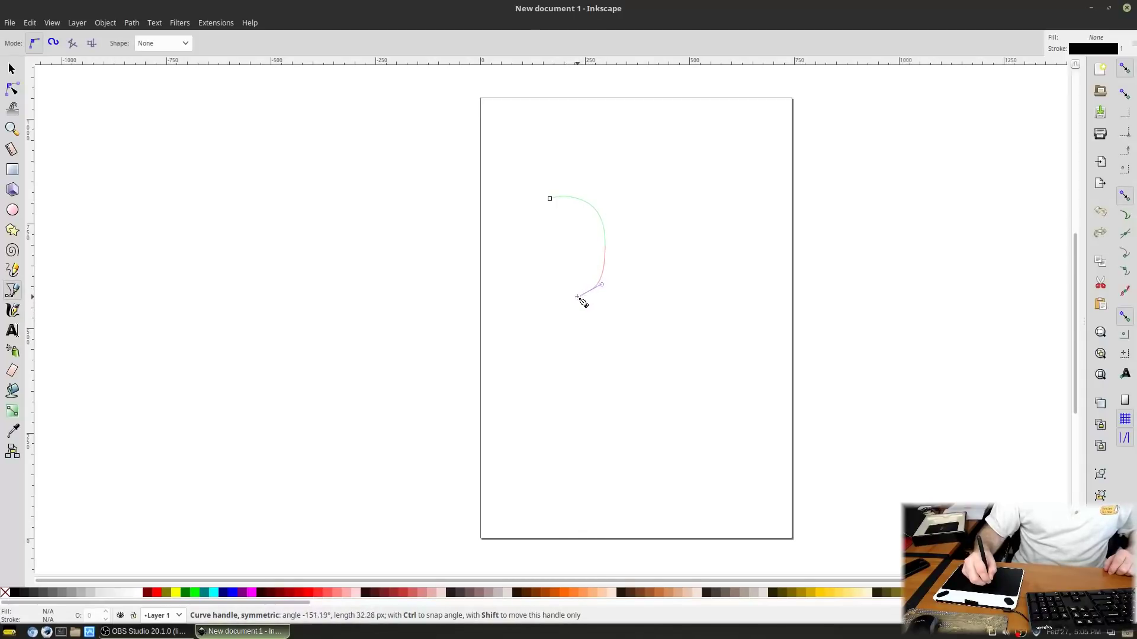
drag(578, 296, 529, 180)
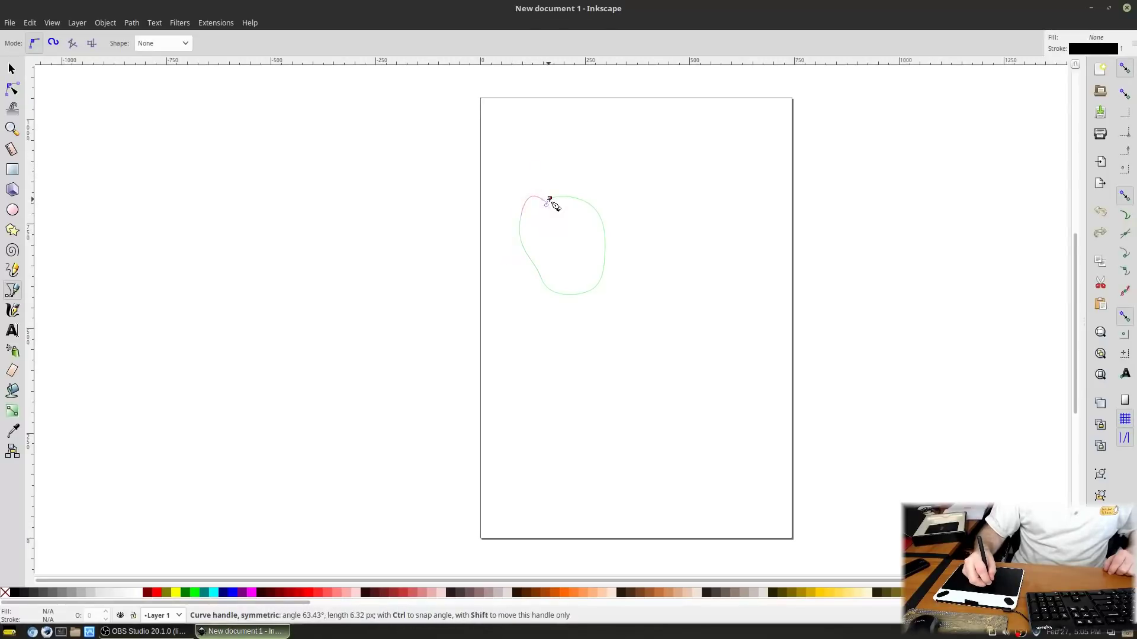
click(550, 200)
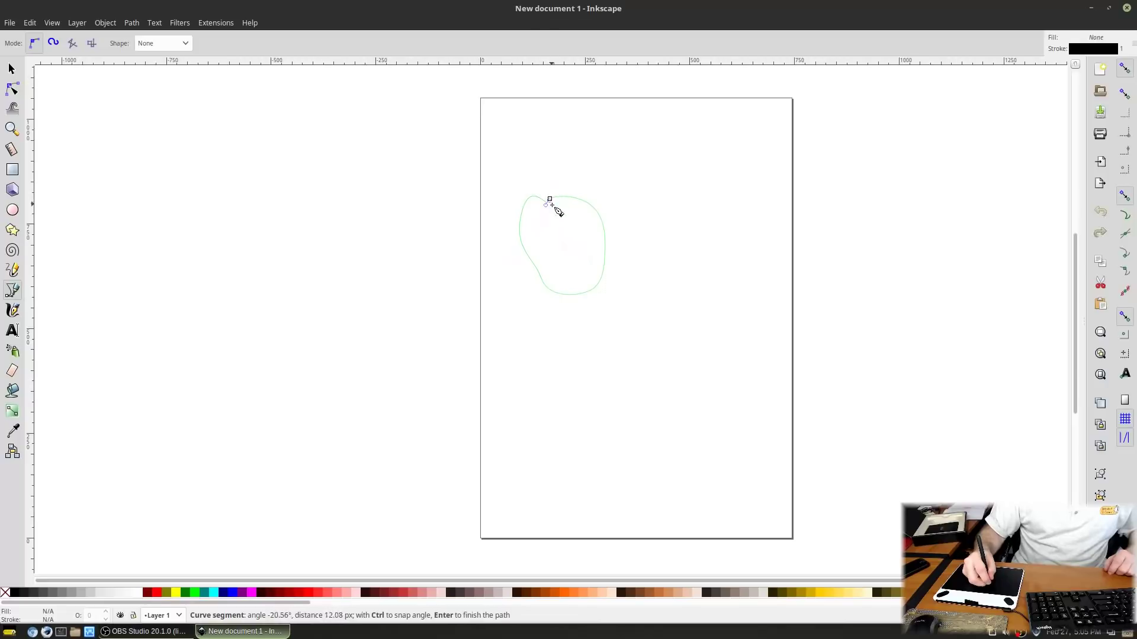
click(550, 199)
click(551, 200)
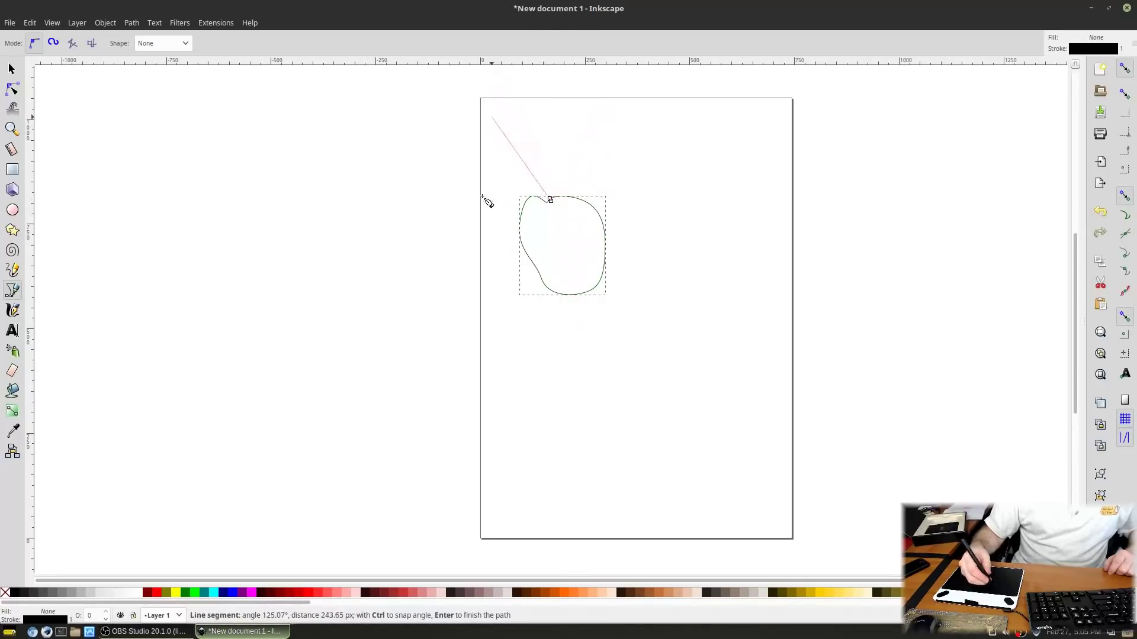
right_click(499, 223)
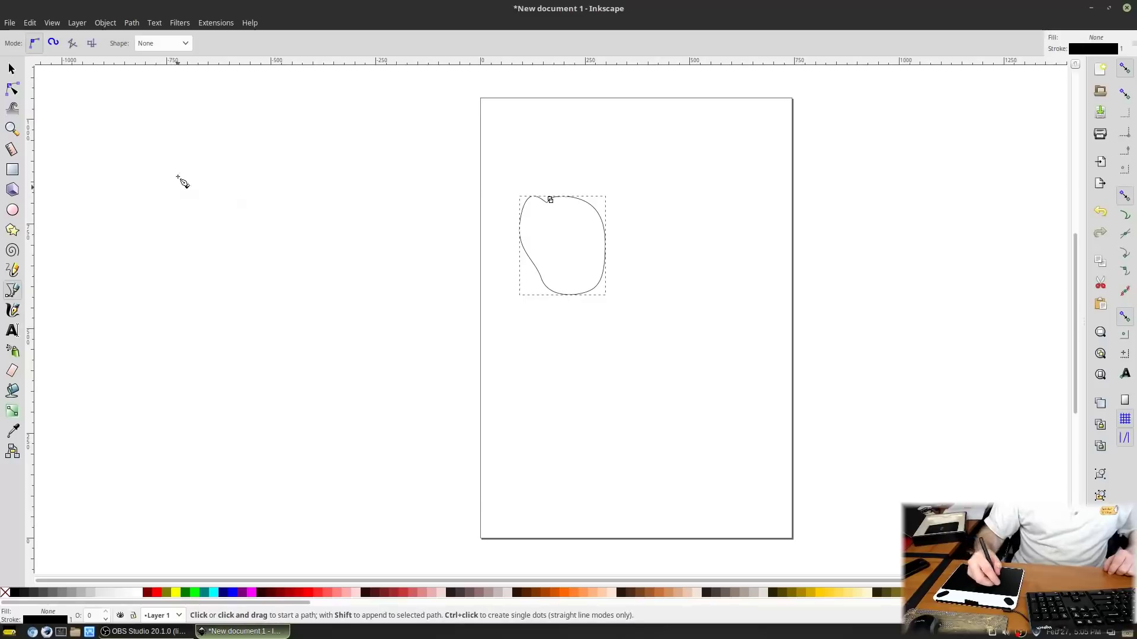
Edit the path's nodes: reshape the curve with the upper-right node's handles and remove the stray end node at the notch
double_click(13, 89)
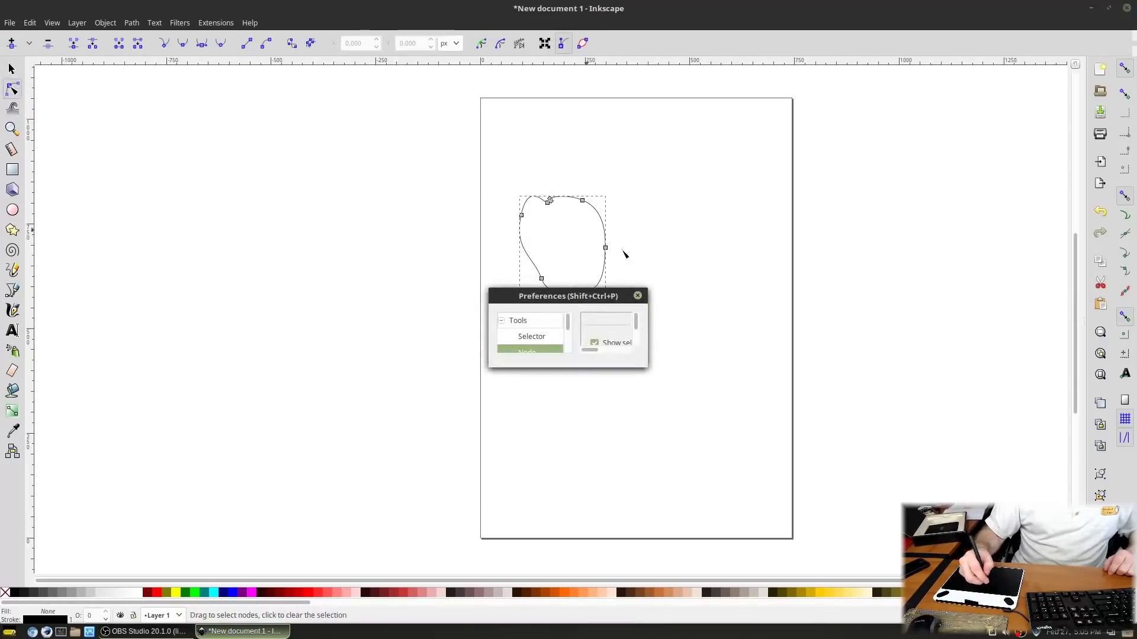
click(637, 296)
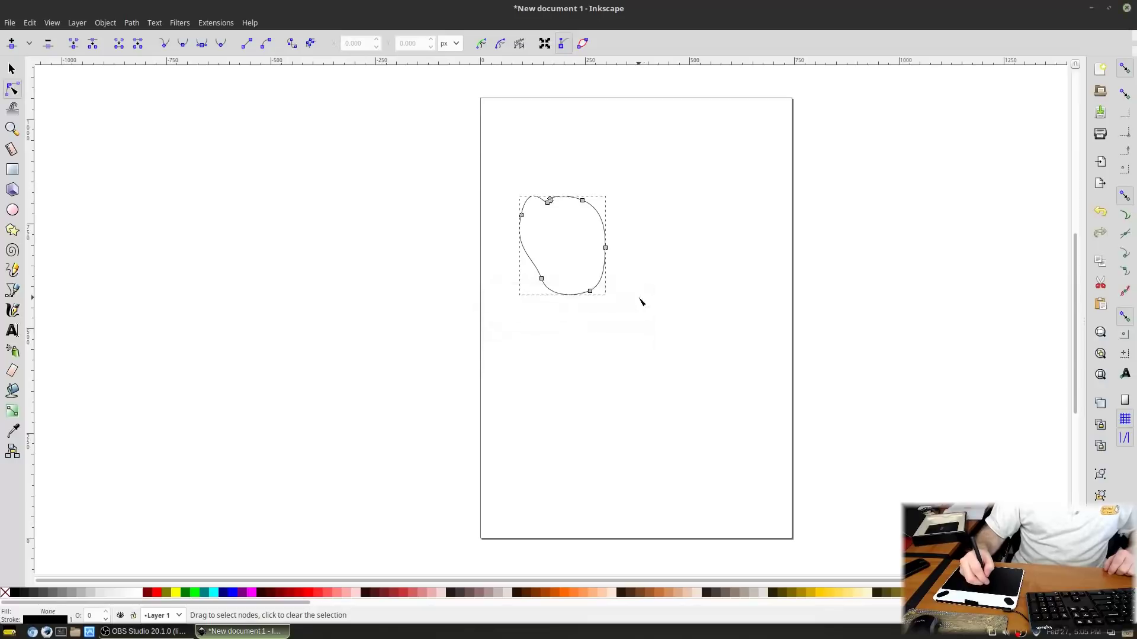
click(584, 201)
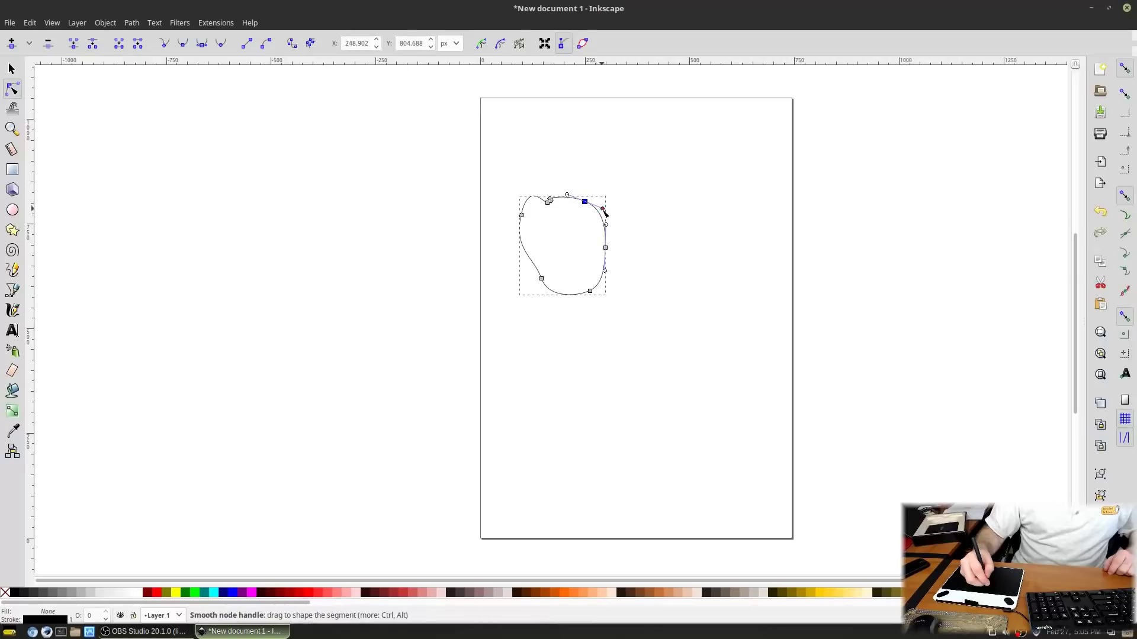
drag(603, 210, 612, 228)
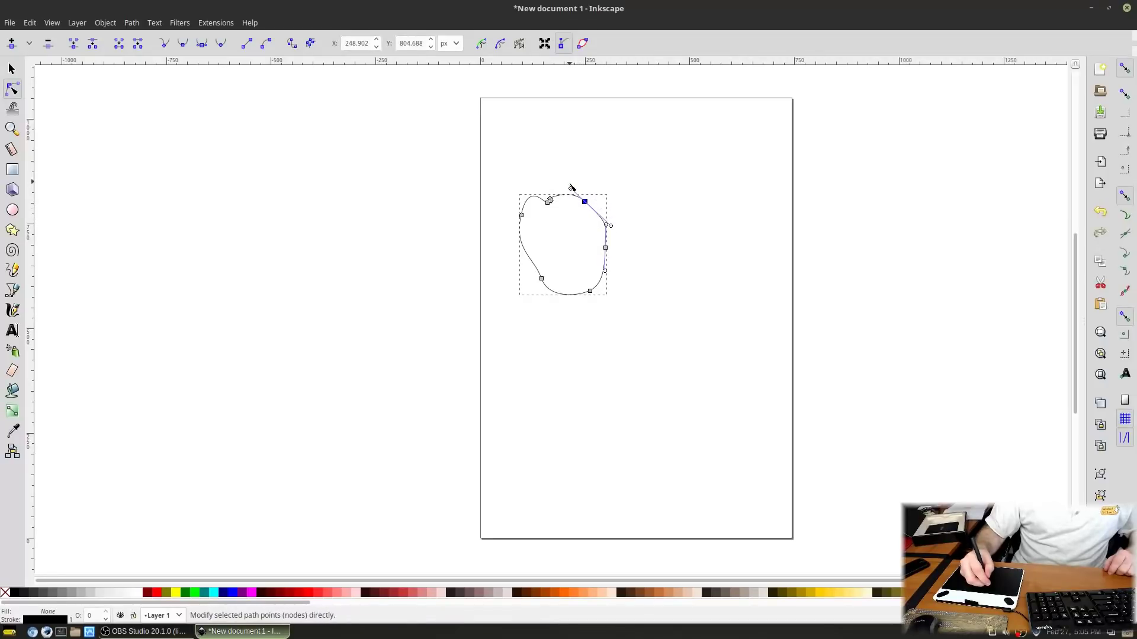
key(Escape)
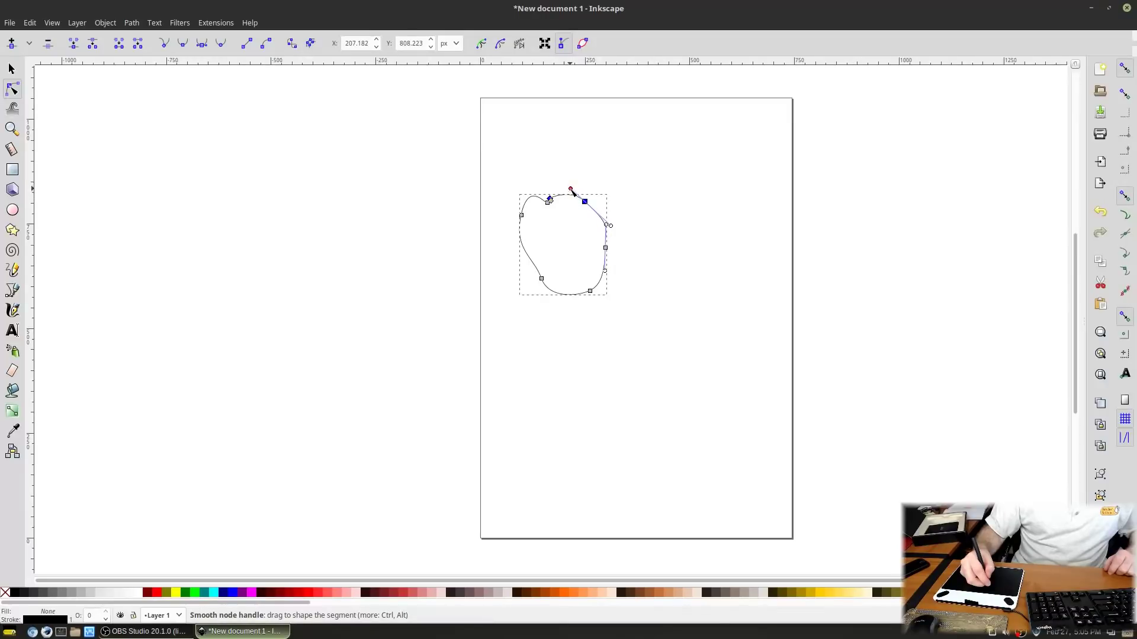
drag(571, 190, 547, 182)
click(550, 201)
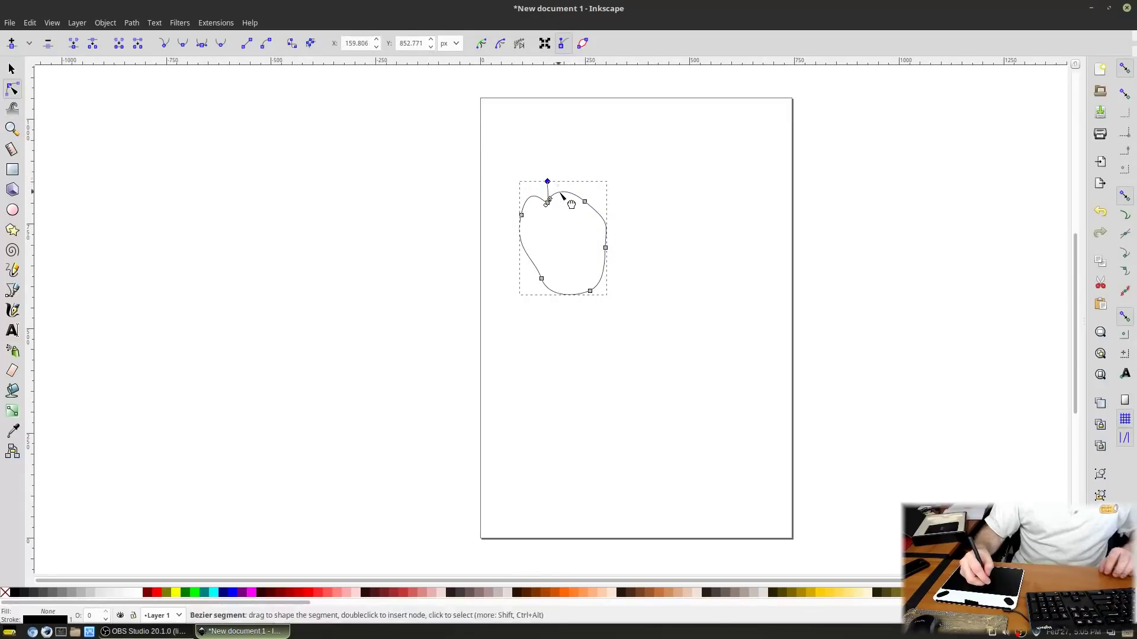
click(578, 232)
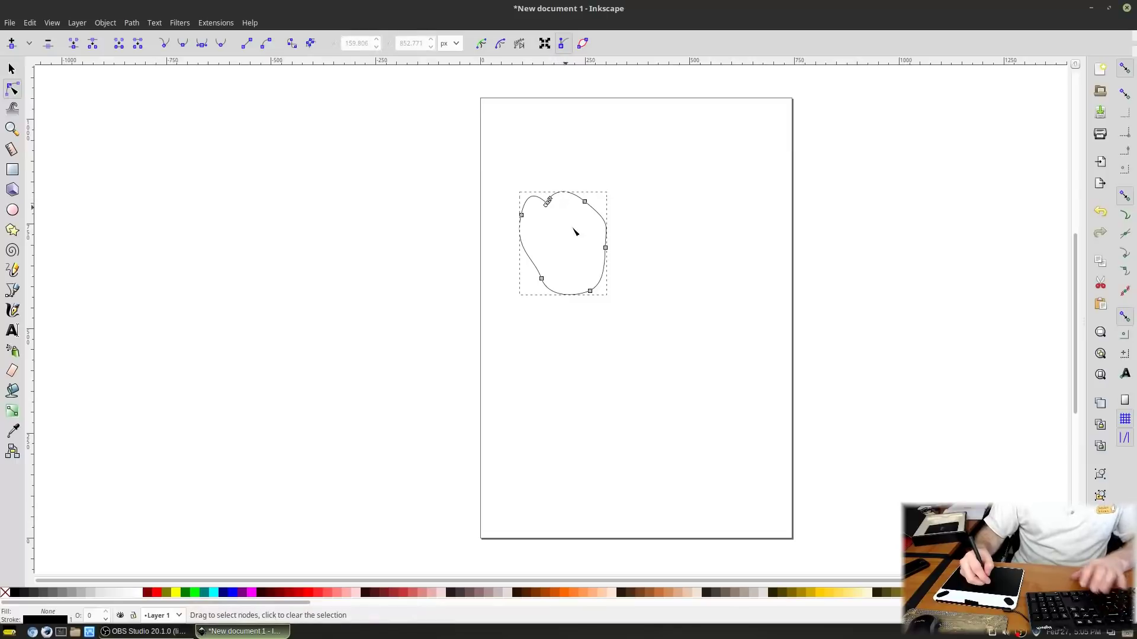
Delete the extra nodes at the notch and upper left, and move the path's right and upper-right nodes outward
click(548, 202)
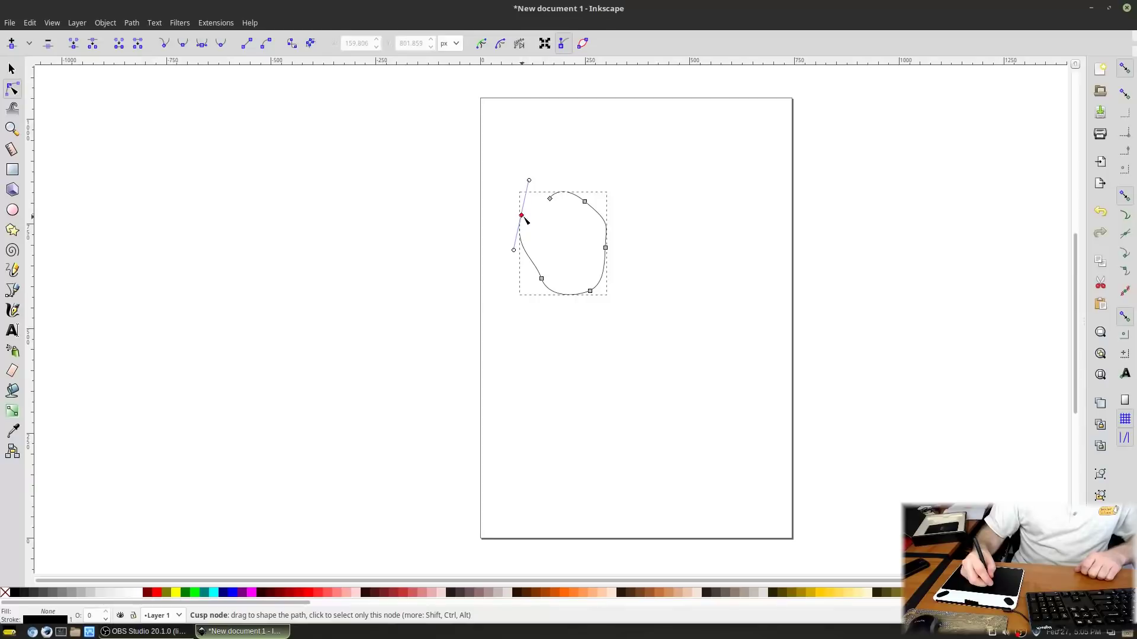
drag(524, 218, 511, 242)
click(563, 171)
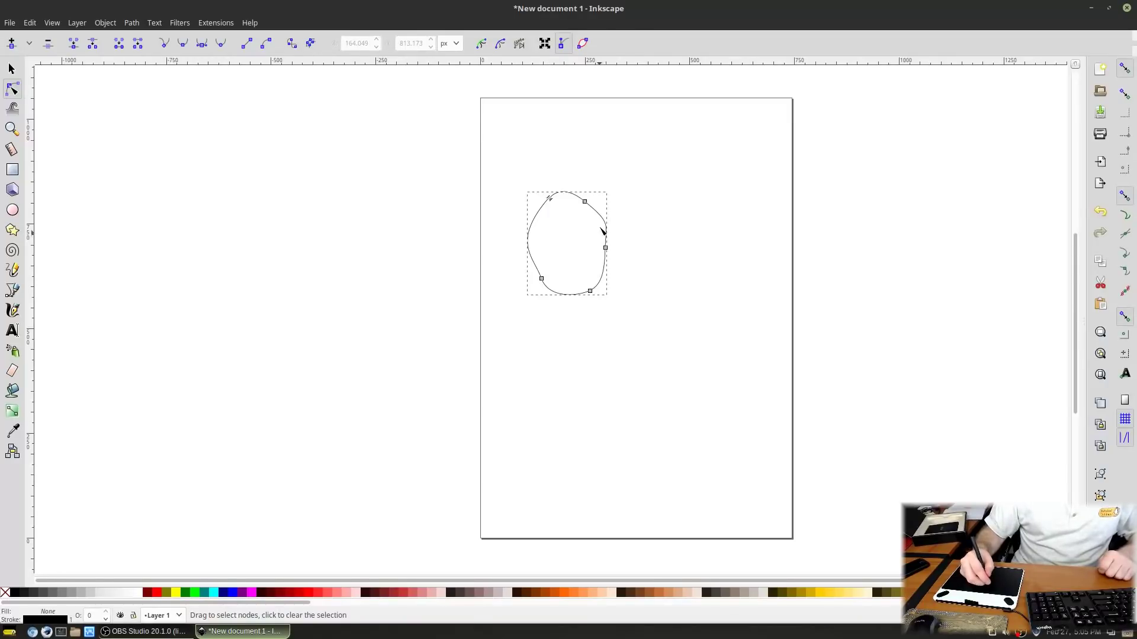
drag(605, 248, 569, 296)
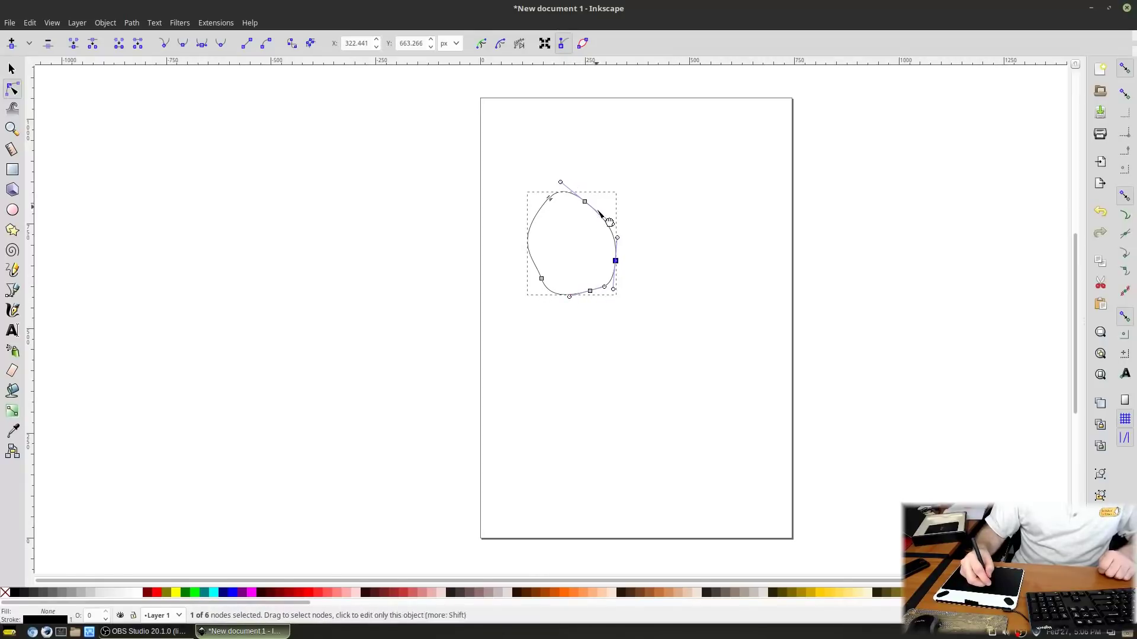
drag(602, 214, 590, 188)
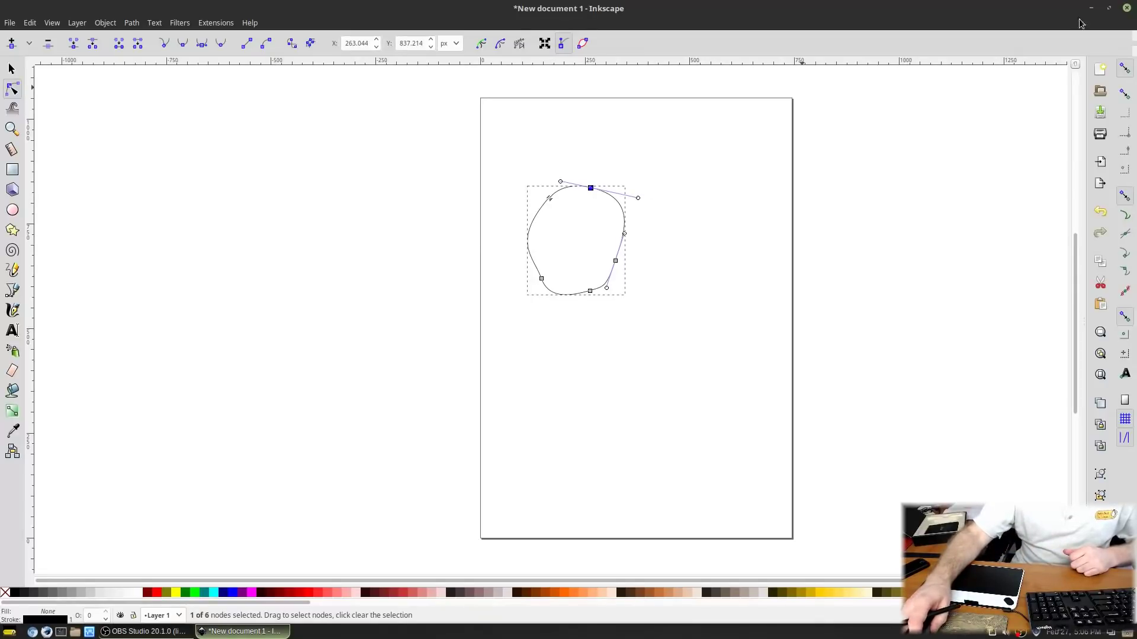
Close Inkscape without saving the document
click(1126, 7)
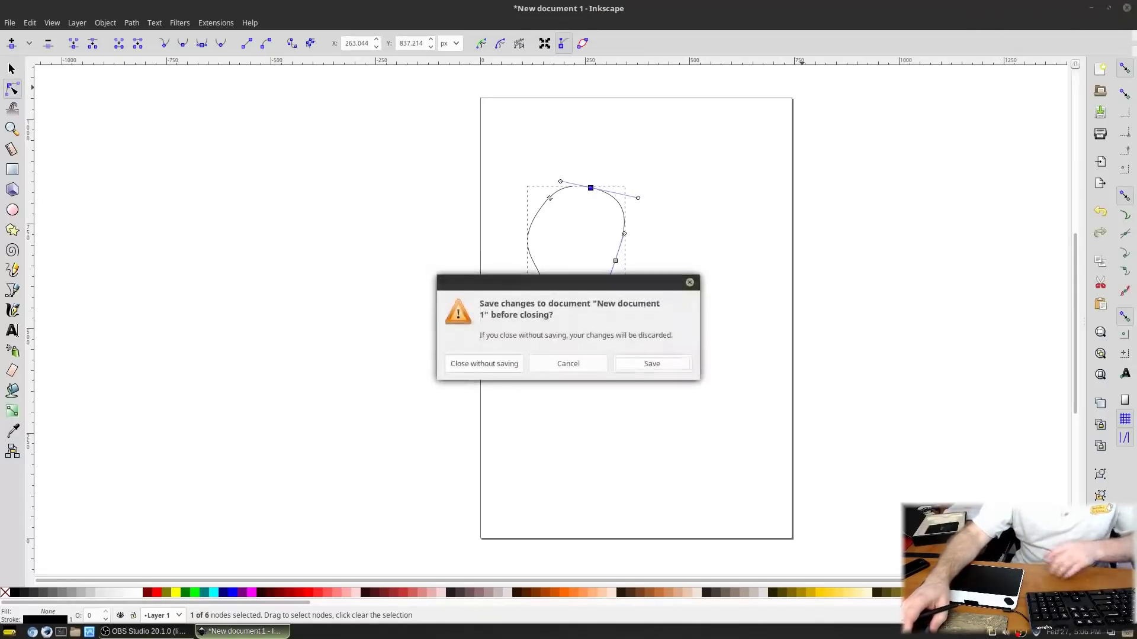
click(501, 363)
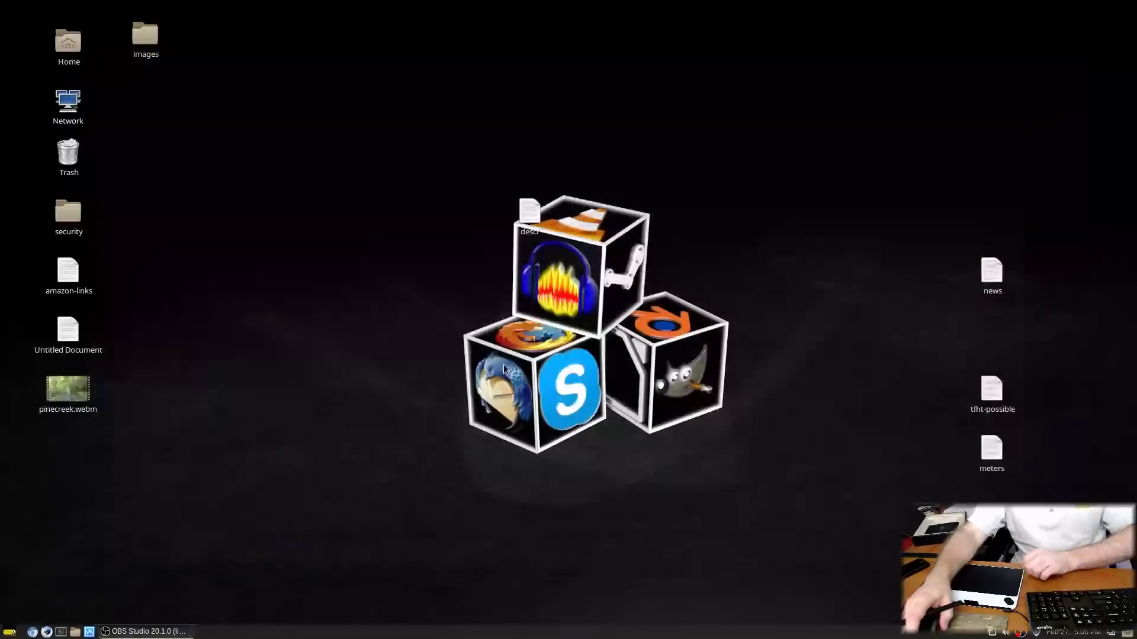